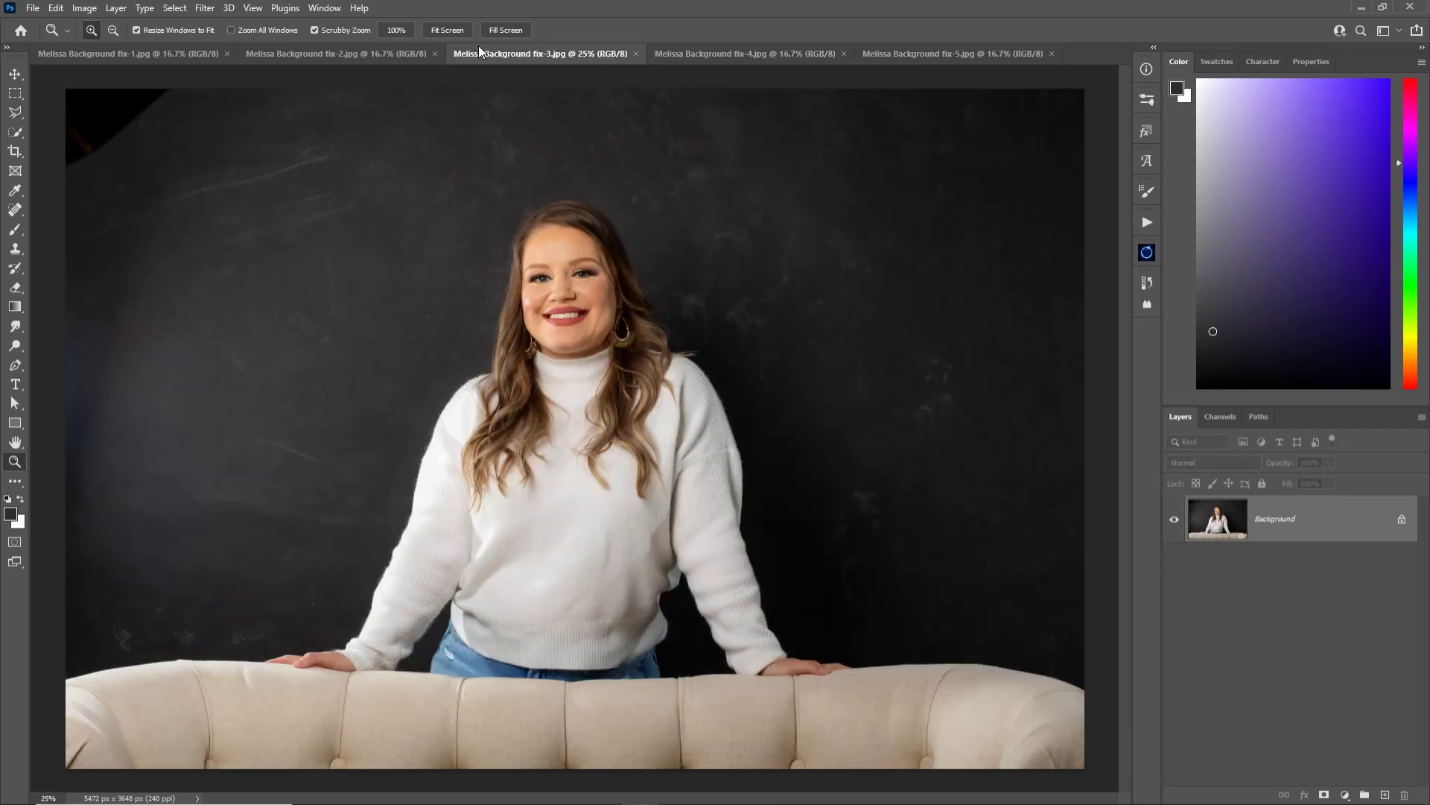
# Look through the open portraits and bring up the fix-4 photo of the woman seated on the wooden box
pyautogui.click(389, 51)
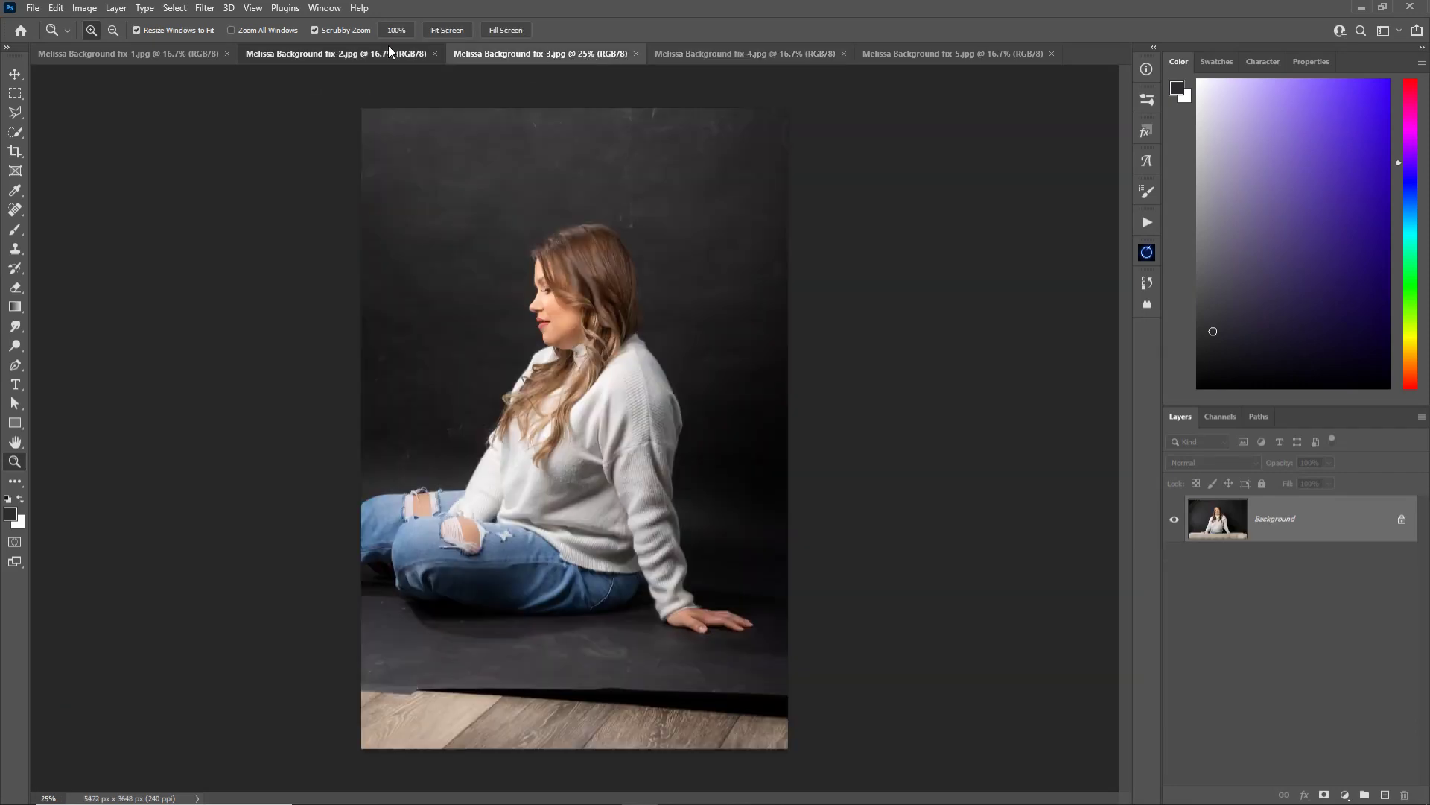
pyautogui.click(134, 52)
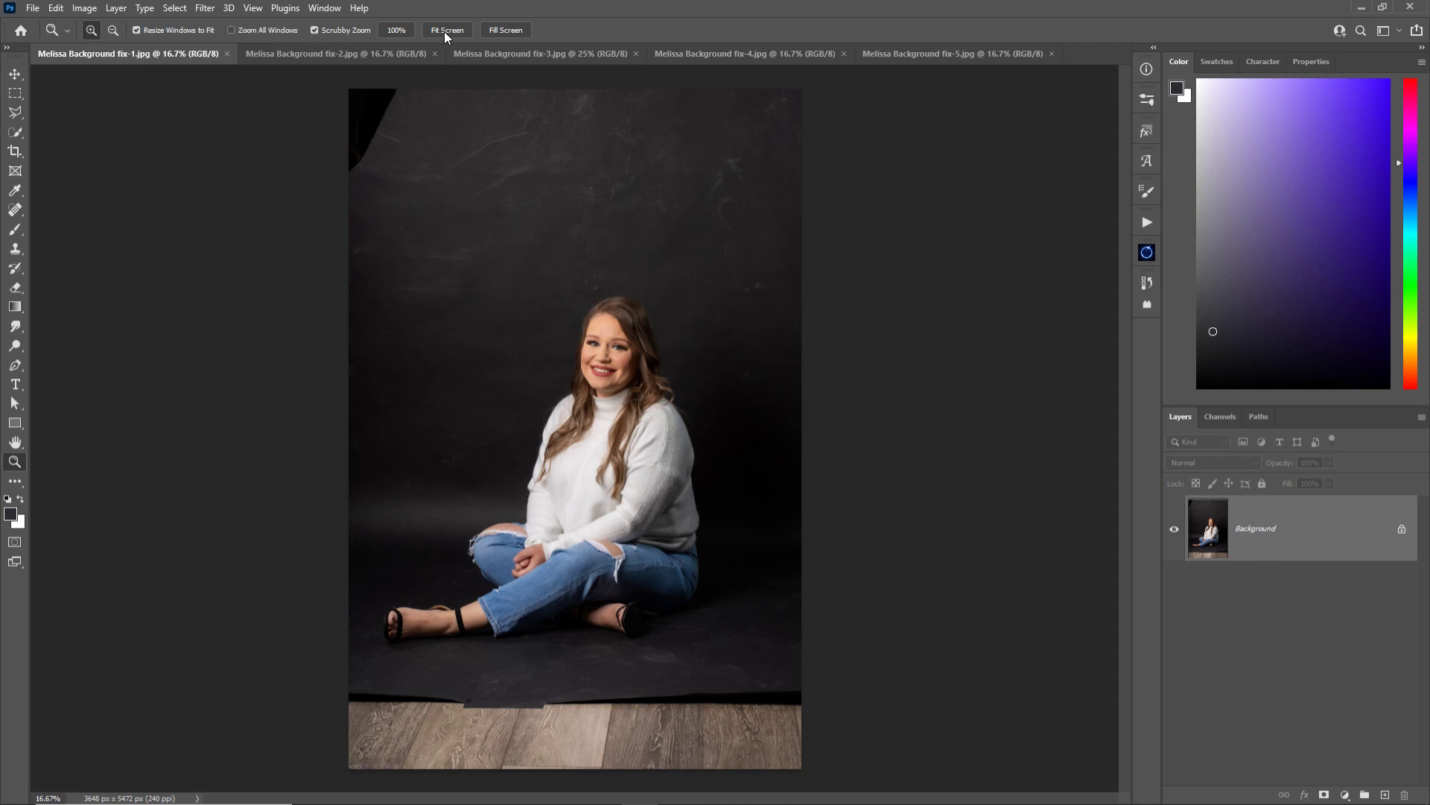
pyautogui.click(312, 51)
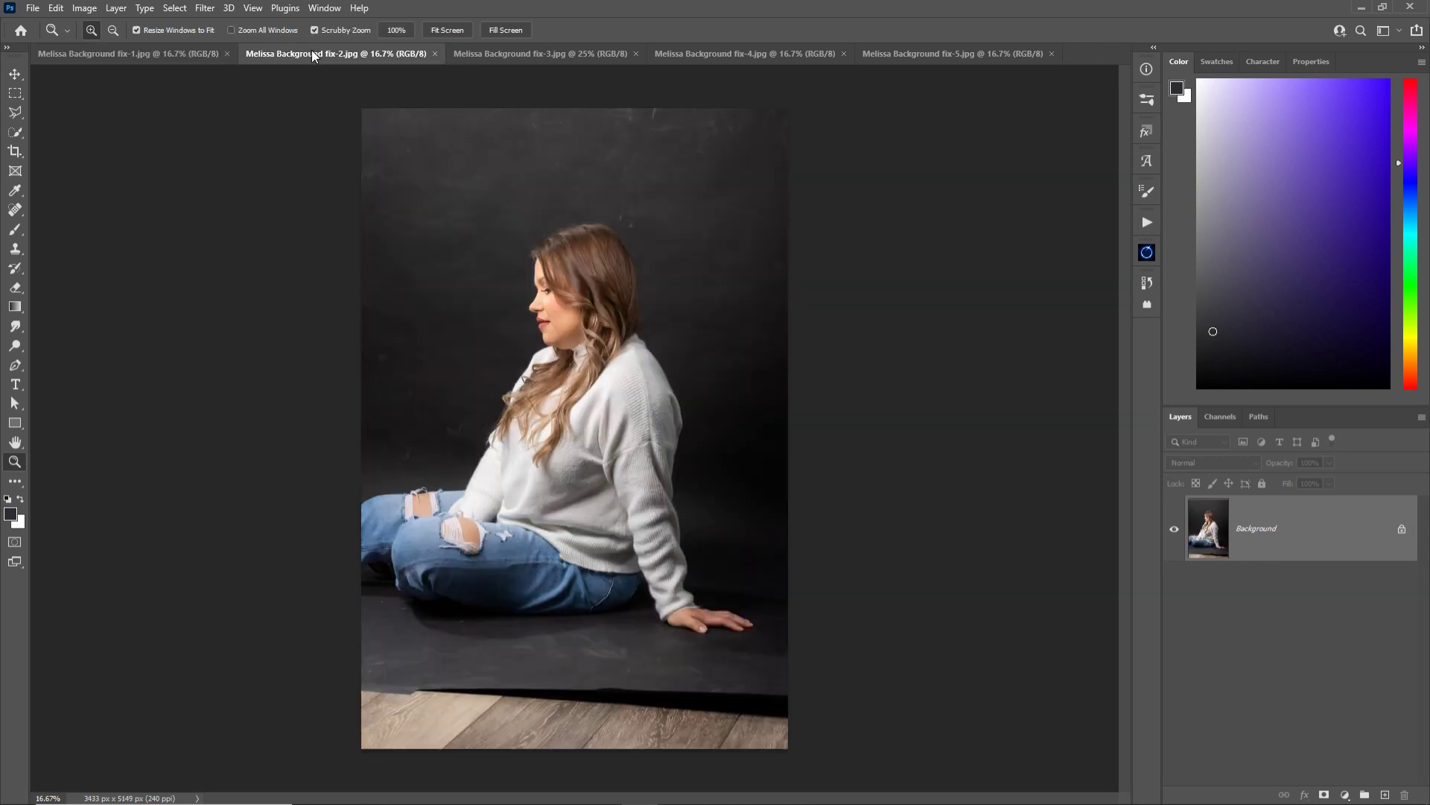
pyautogui.click(530, 53)
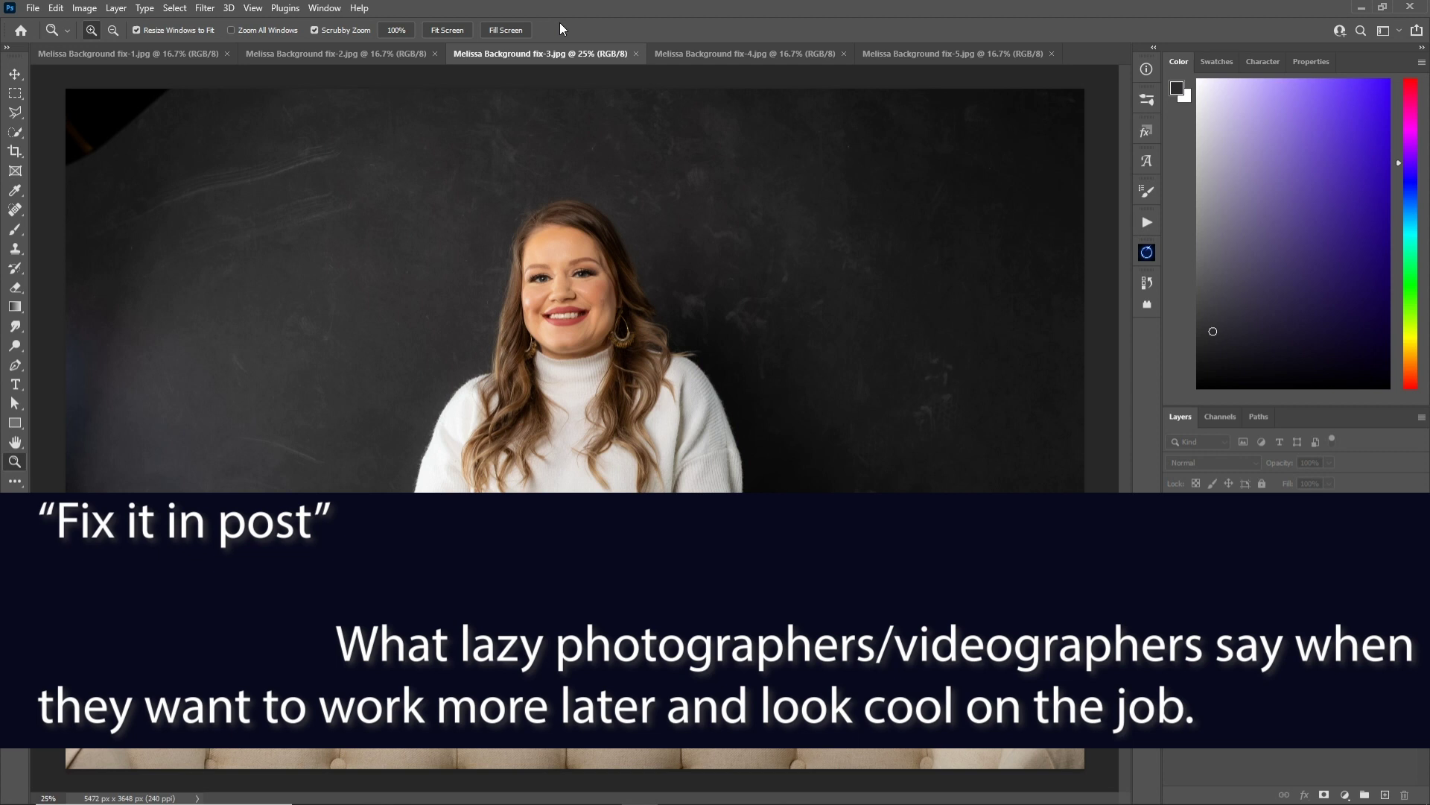
pyautogui.click(780, 52)
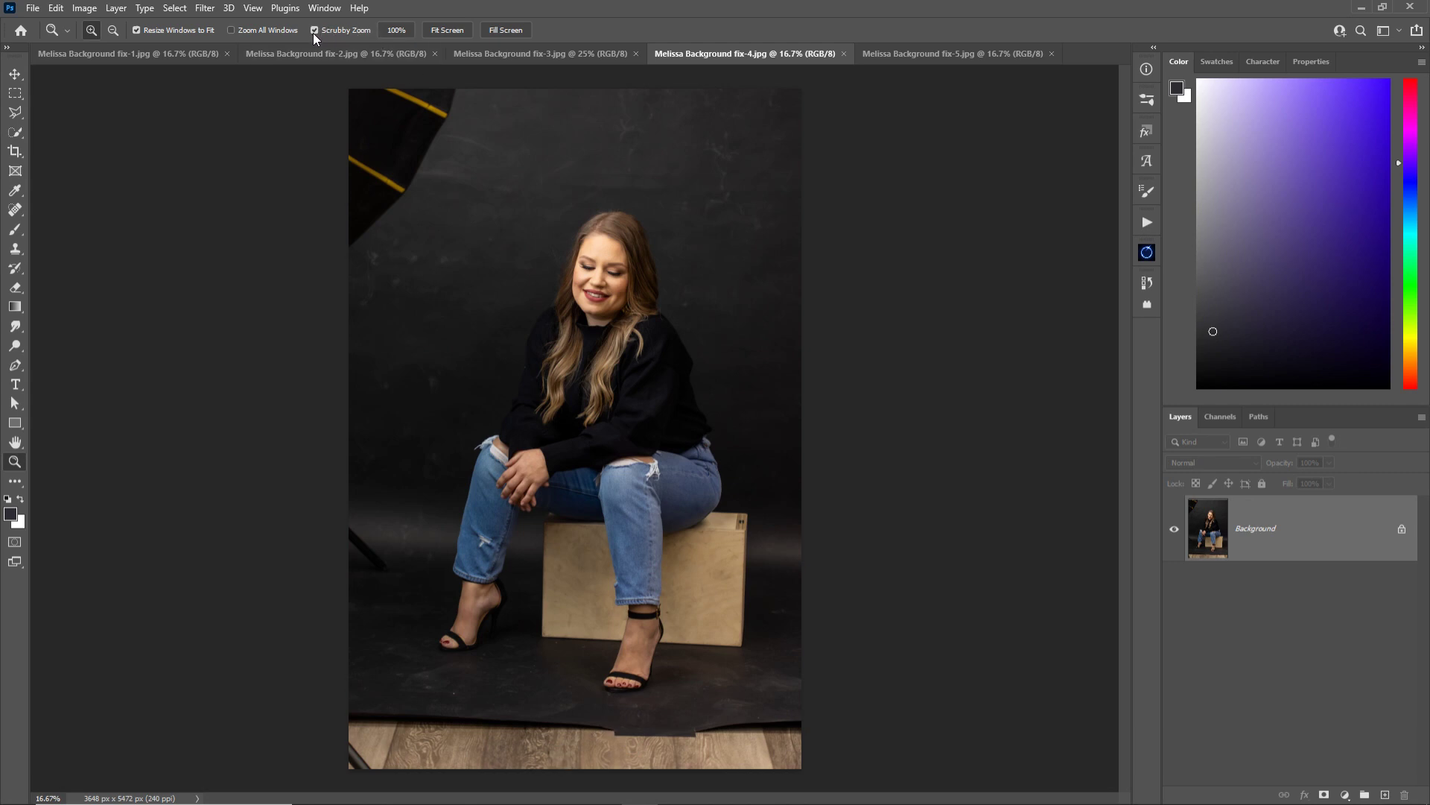
# Select the full-width strip of wooden floor and backdrop edge along the photo's bottom with the Rectangular Marquee tool
pyautogui.moveTo(585, 728); pyautogui.dragTo(613, 716)
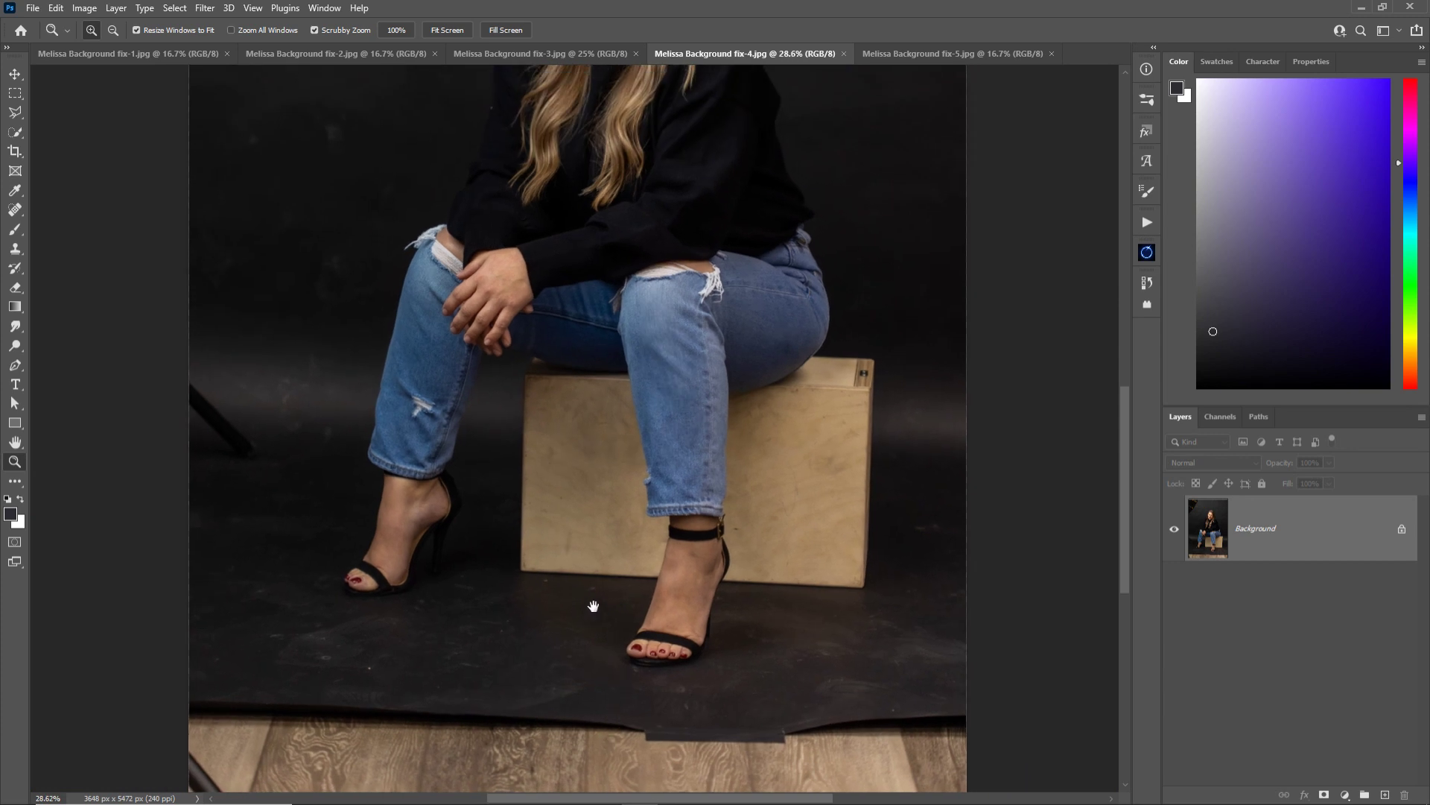
pyautogui.moveTo(593, 559); pyautogui.dragTo(585, 453)
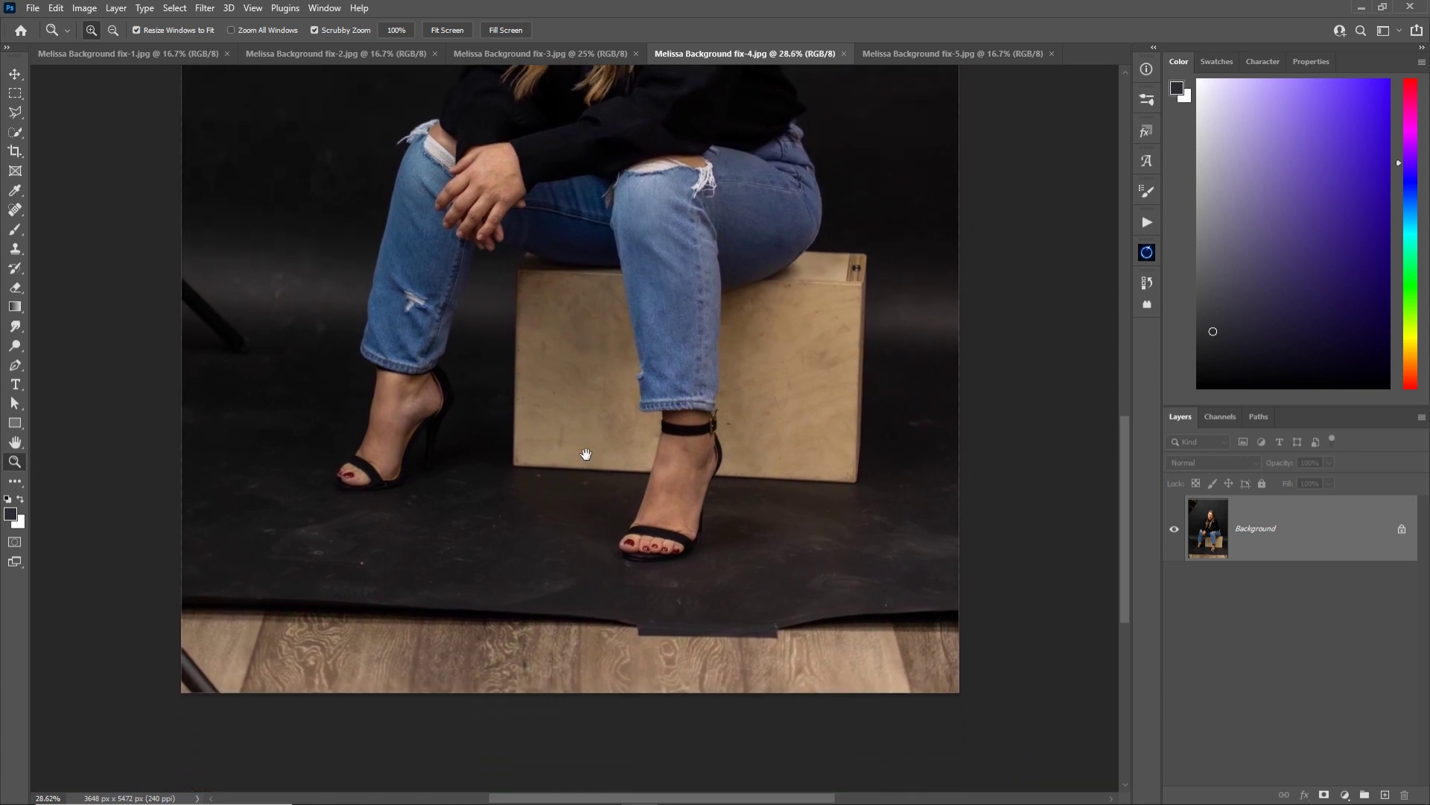
pyautogui.click(546, 688)
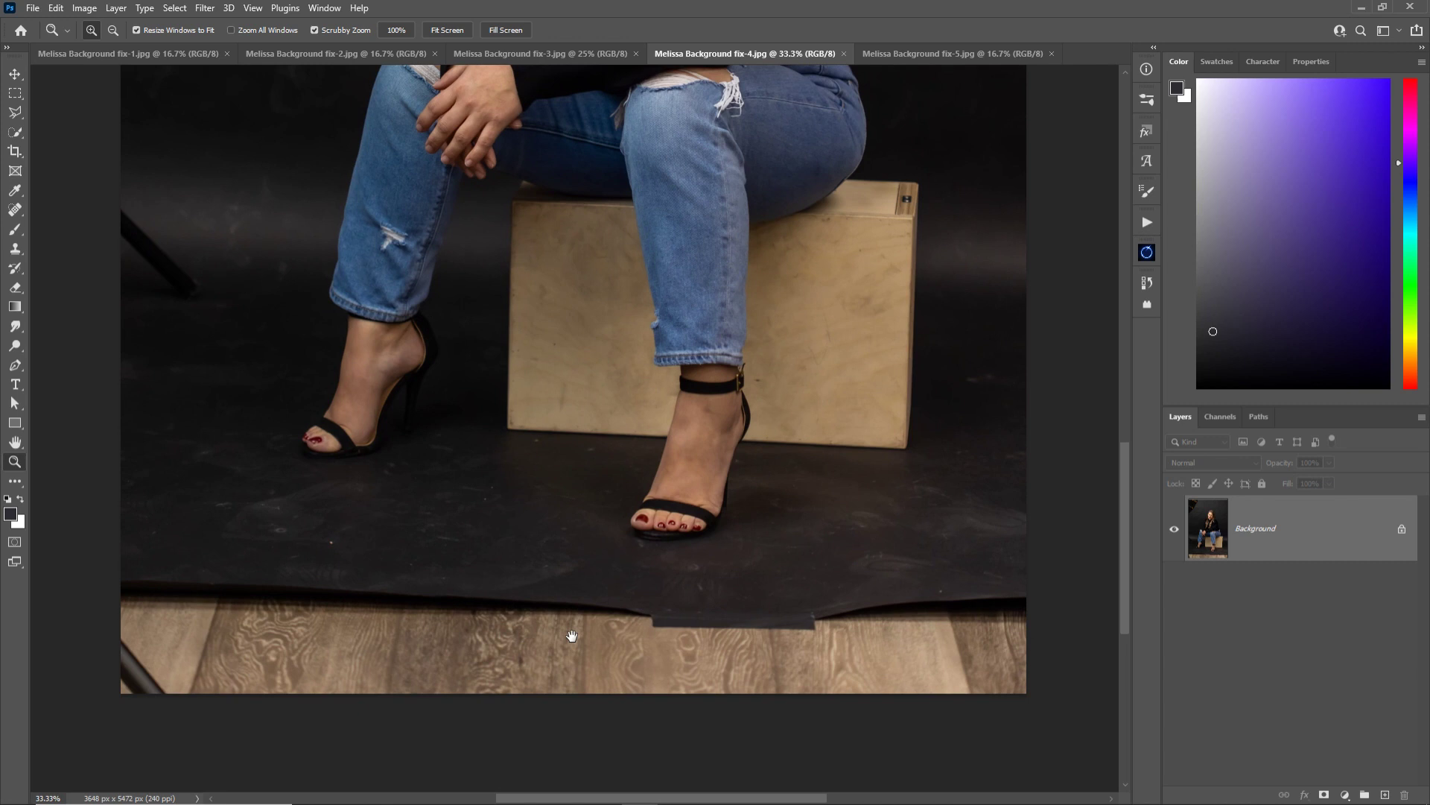
pyautogui.moveTo(571, 636); pyautogui.dragTo(570, 692)
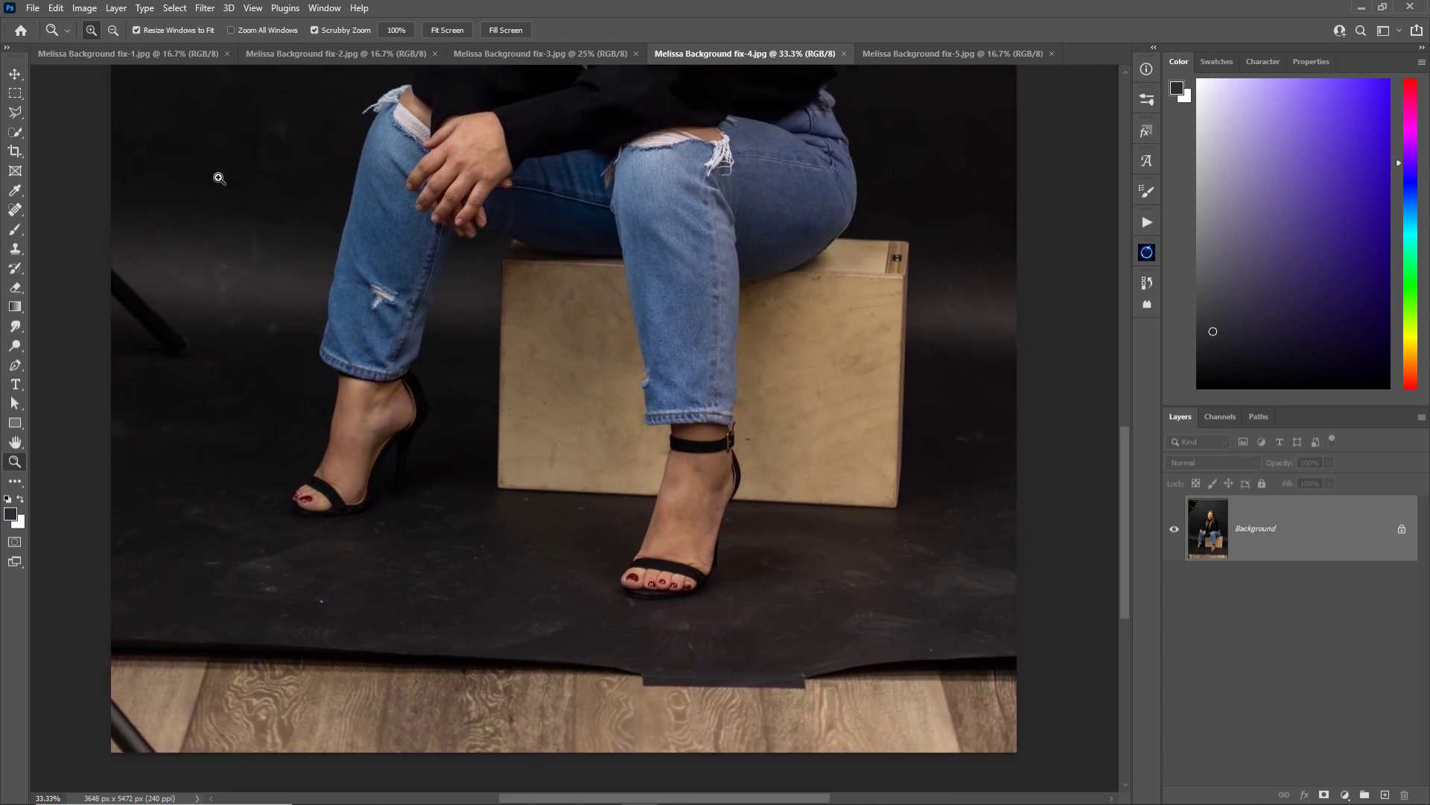
pyautogui.click(15, 94)
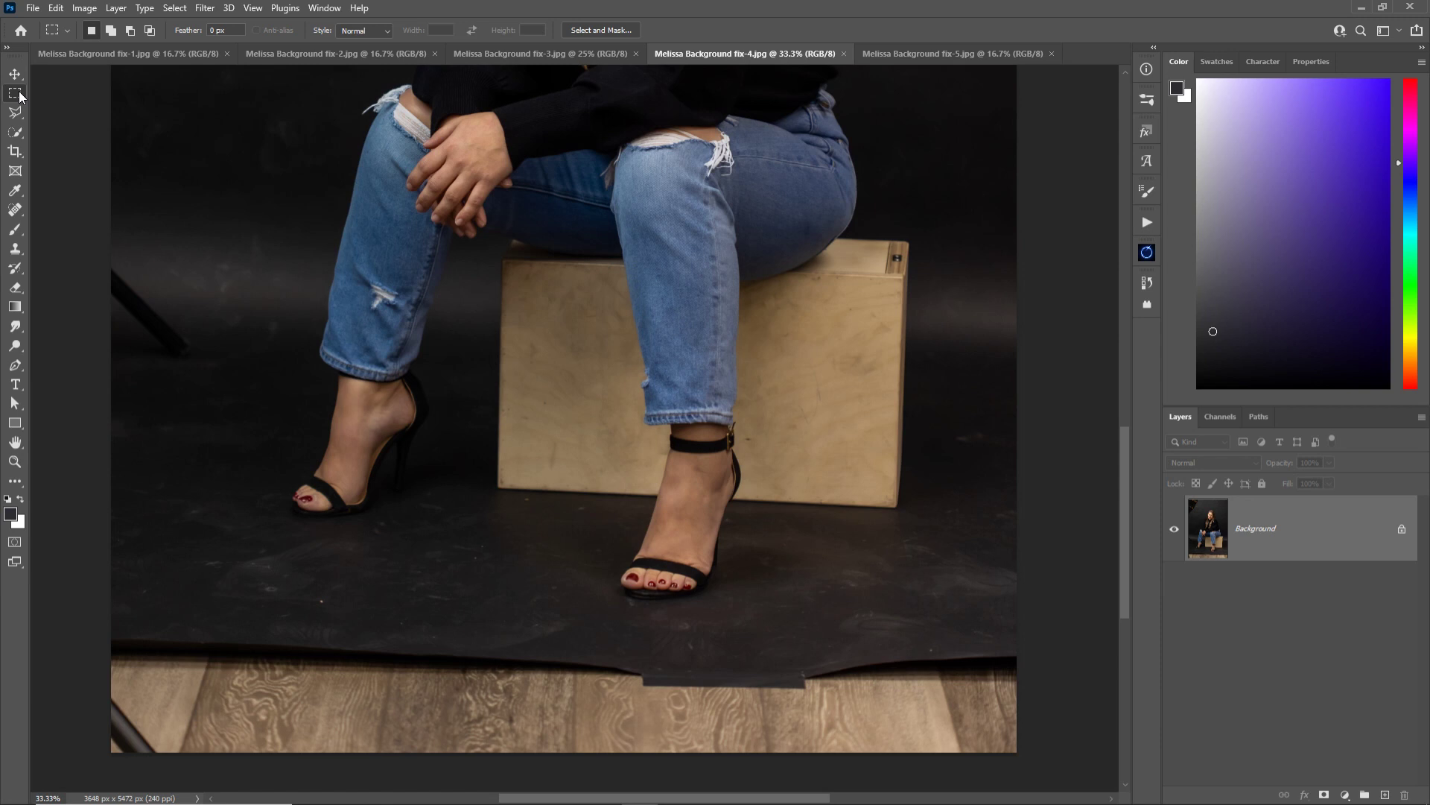
pyautogui.rightClick(15, 94)
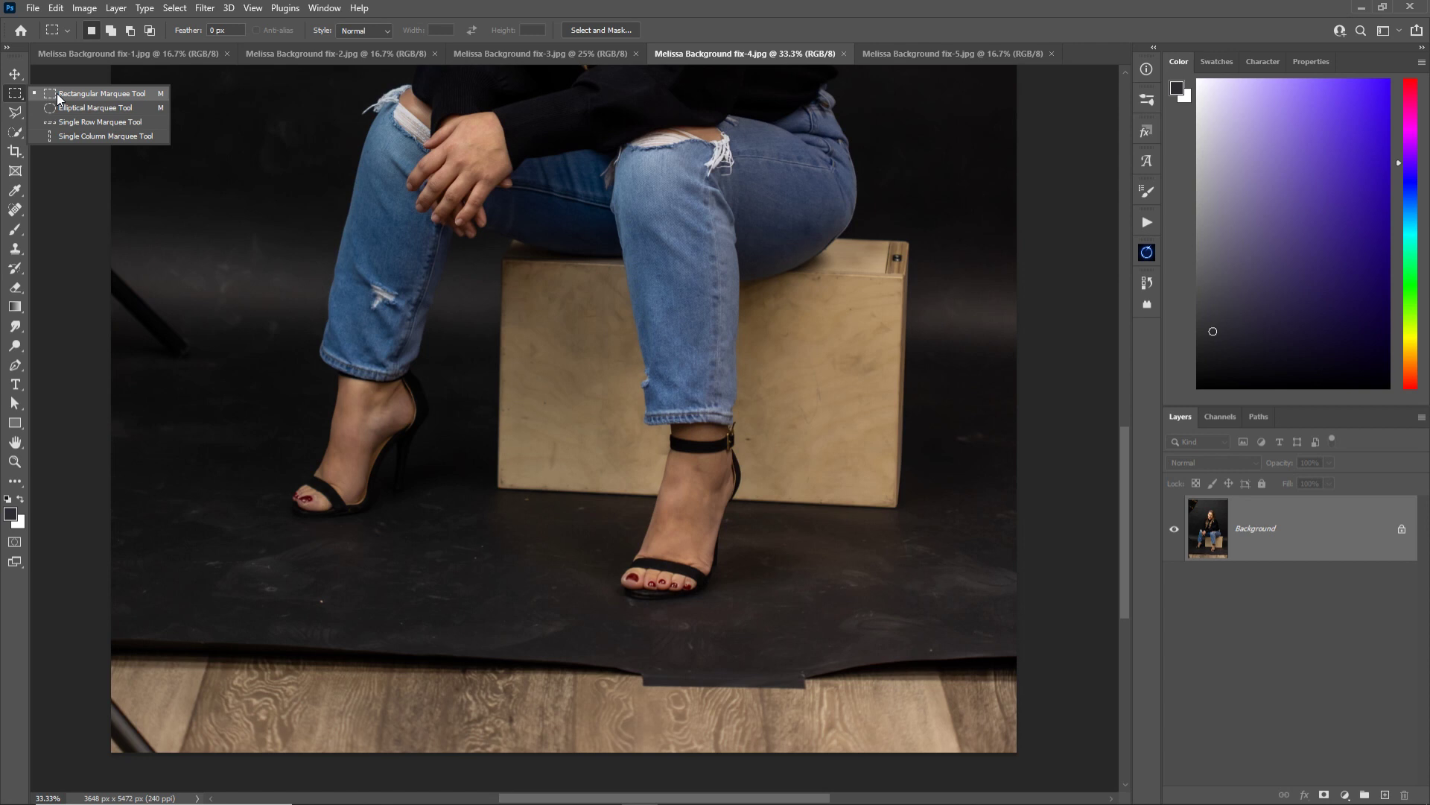
pyautogui.click(150, 96)
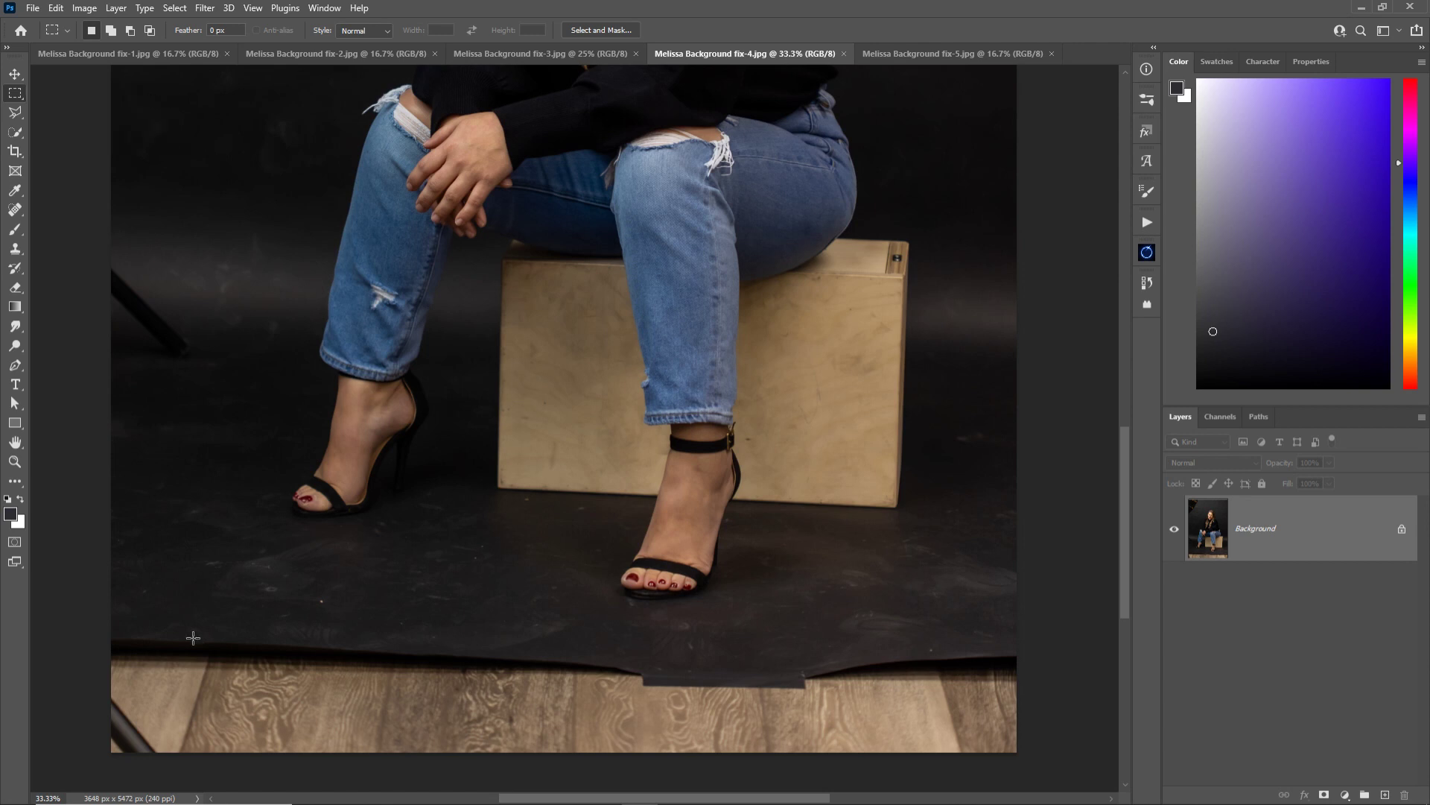
pyautogui.moveTo(65, 632); pyautogui.dragTo(1140, 723)
pyautogui.moveTo(377, 556); pyautogui.dragTo(672, 604)
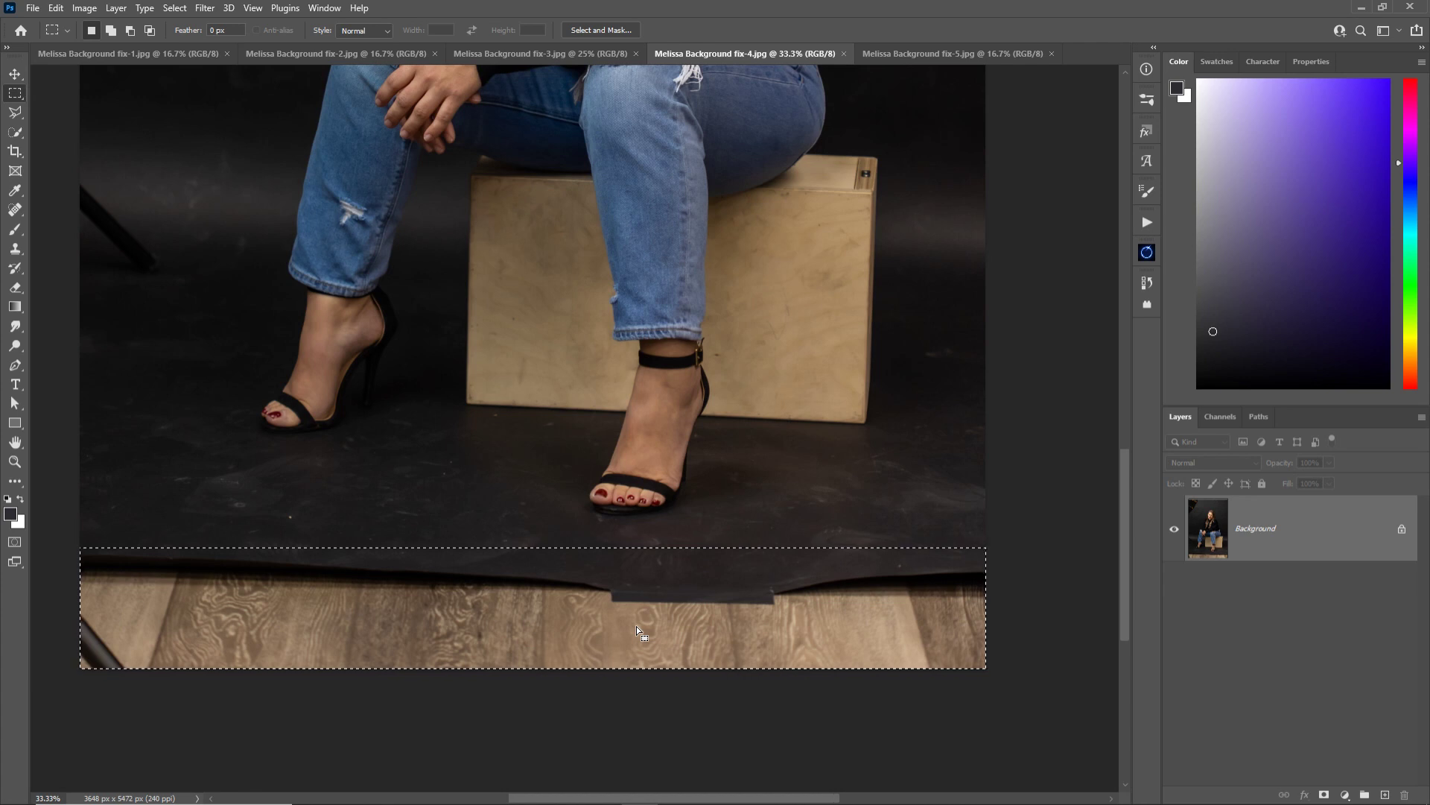
pyautogui.press('shift')
pyautogui.hotkey('shift', 'BackSpace')
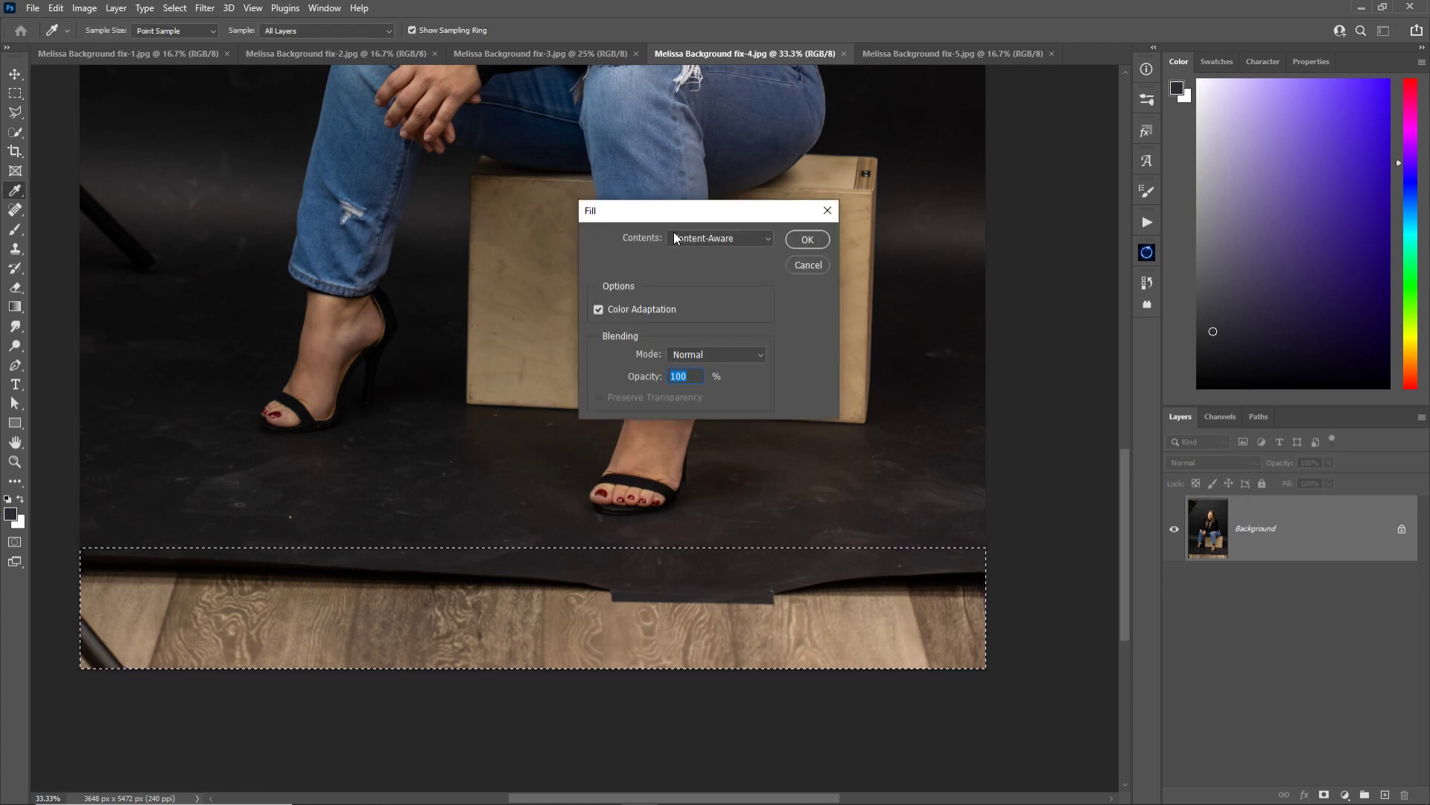
pyautogui.press('Escape')
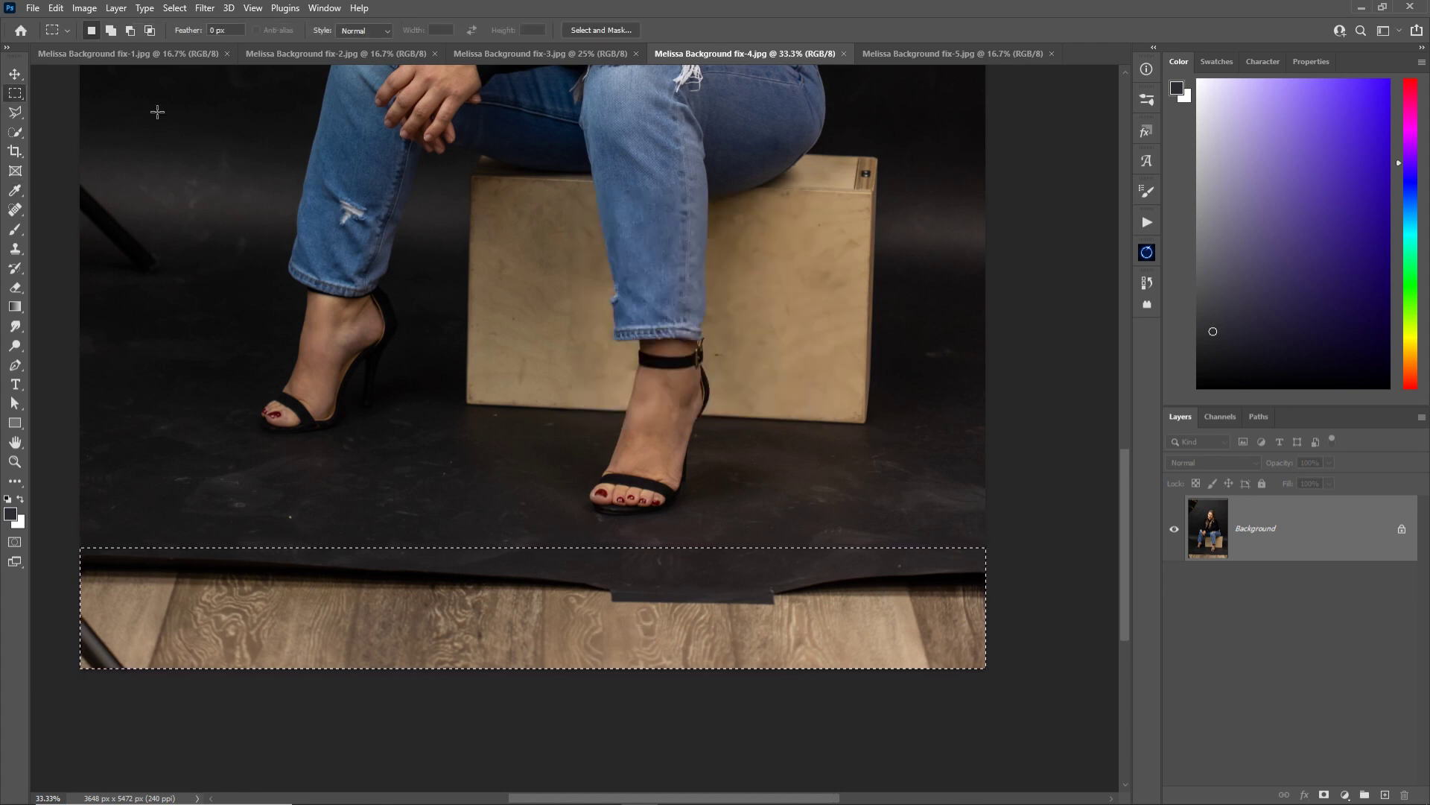
# Fill the selected floor strip with Content-Aware at Normal mode and 100% opacity, then deselect and inspect the filled floor
pyautogui.click(57, 8)
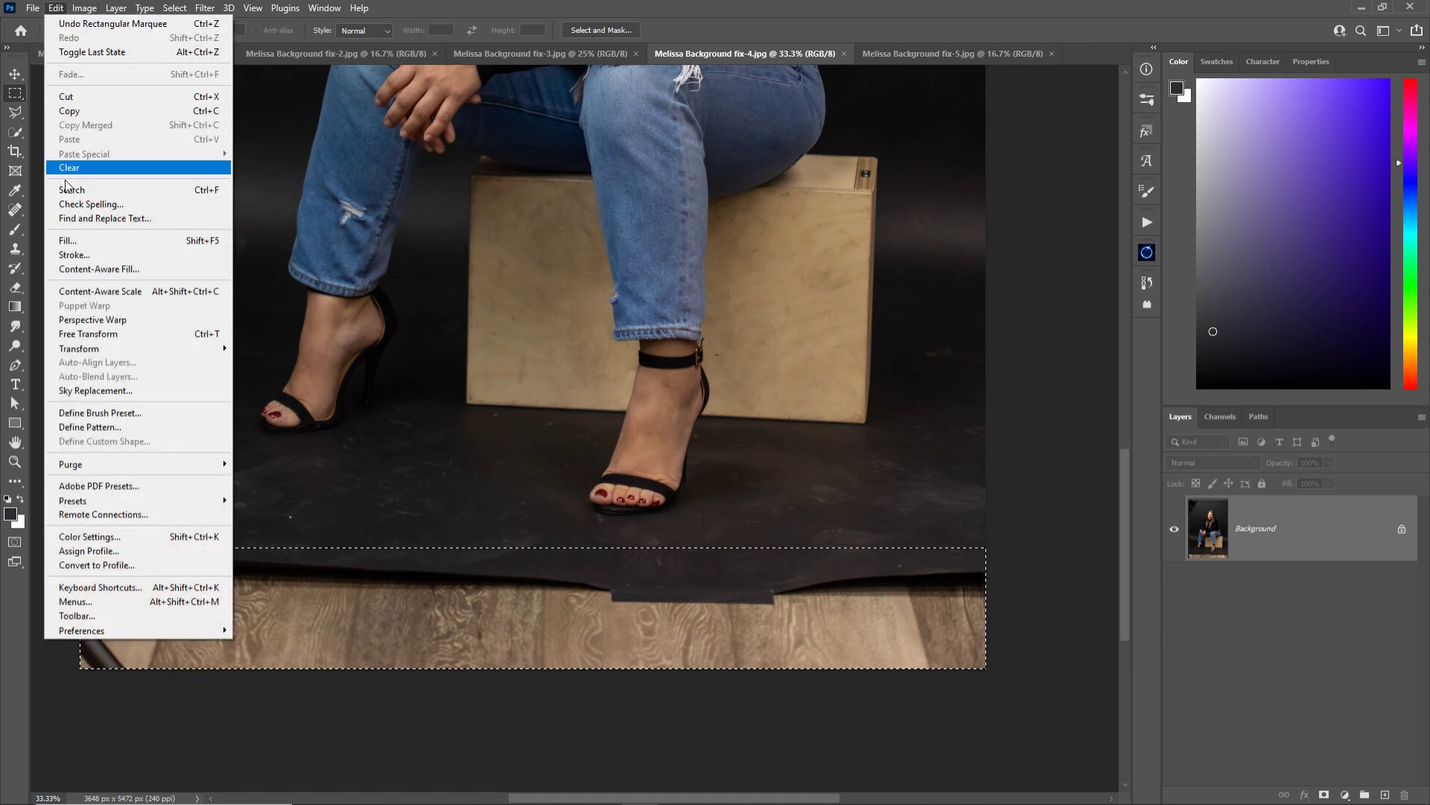
pyautogui.click(73, 241)
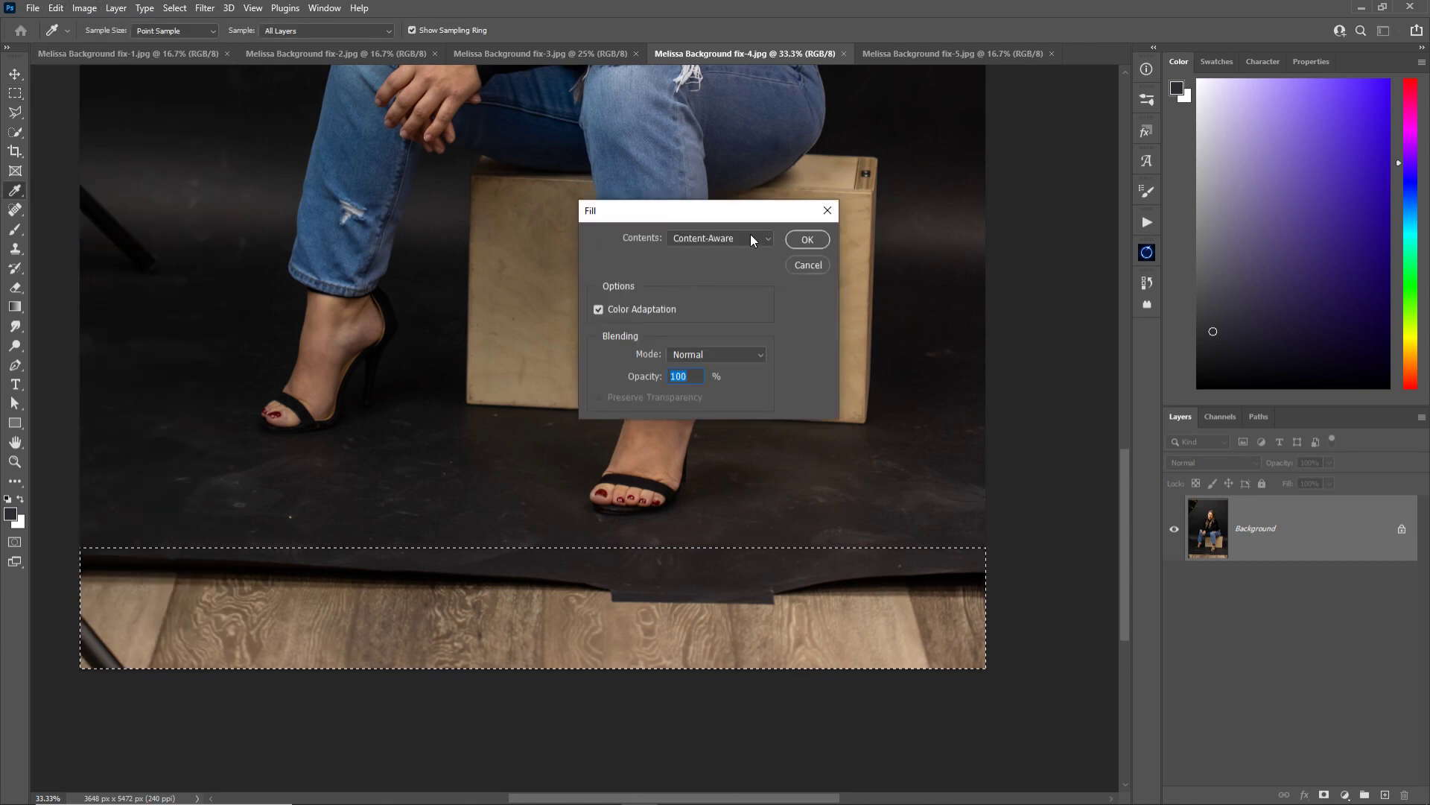
pyautogui.click(751, 239)
pyautogui.click(742, 303)
pyautogui.click(808, 239)
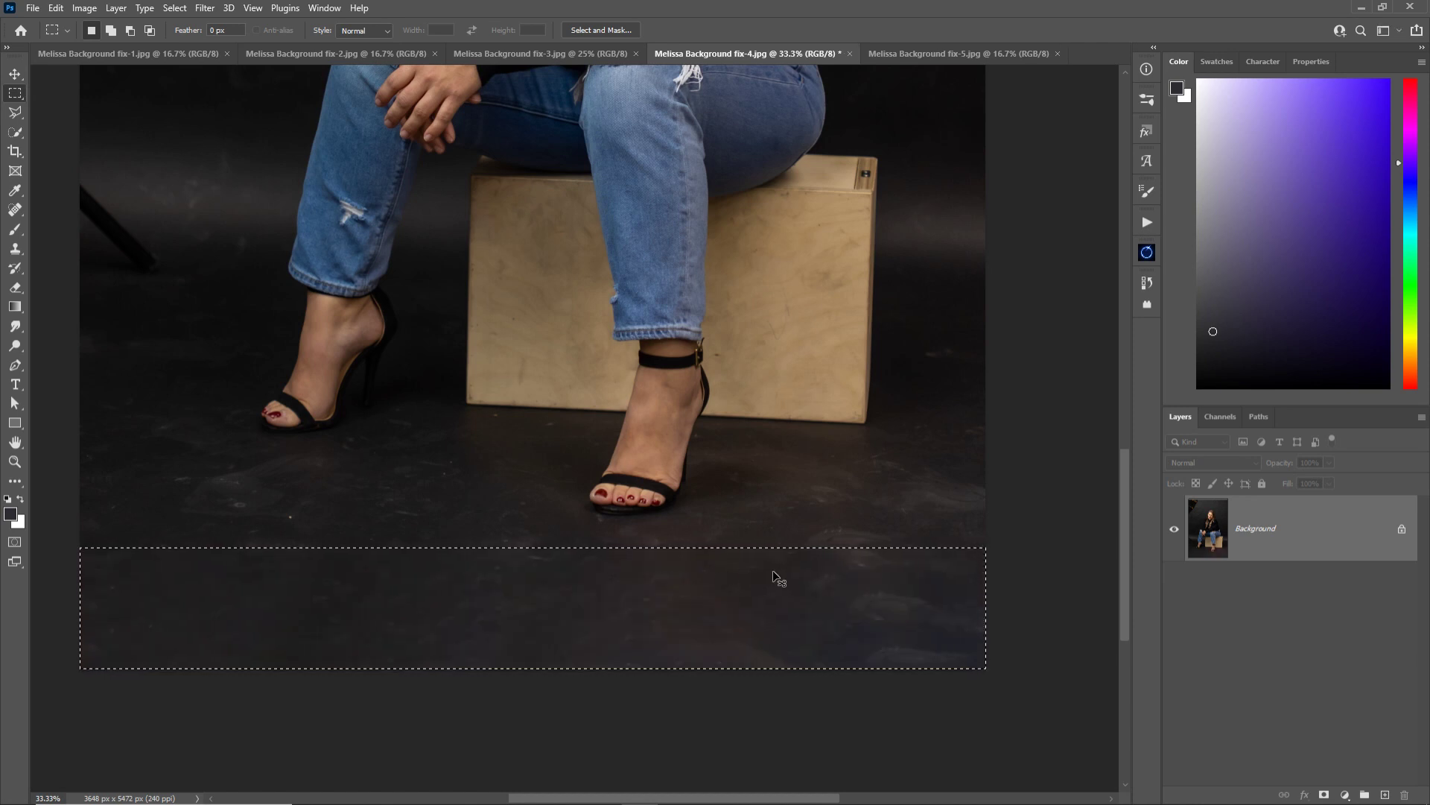
pyautogui.hotkey('ctrl', 'd')
pyautogui.press('z')
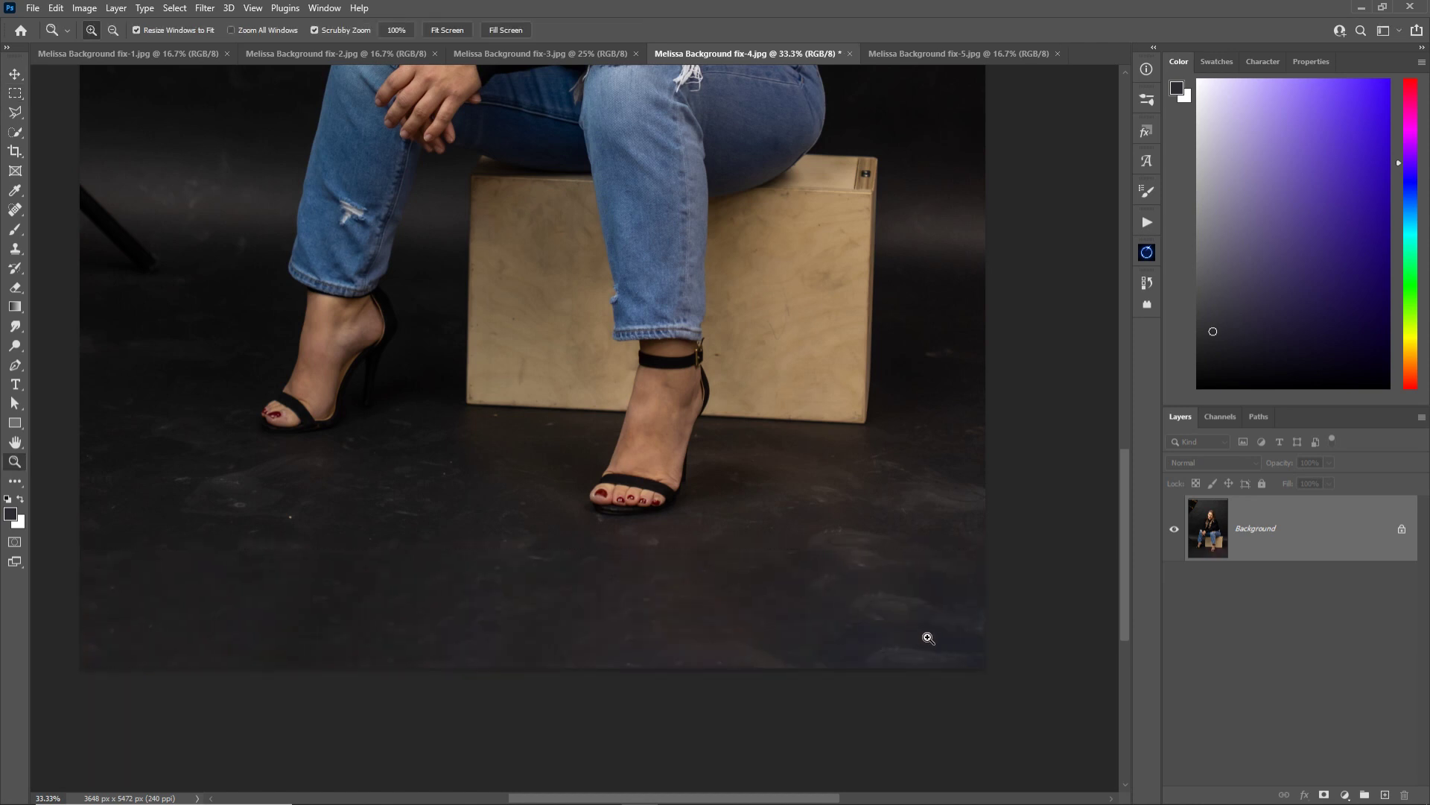
pyautogui.moveTo(926, 635); pyautogui.dragTo(1002, 626)
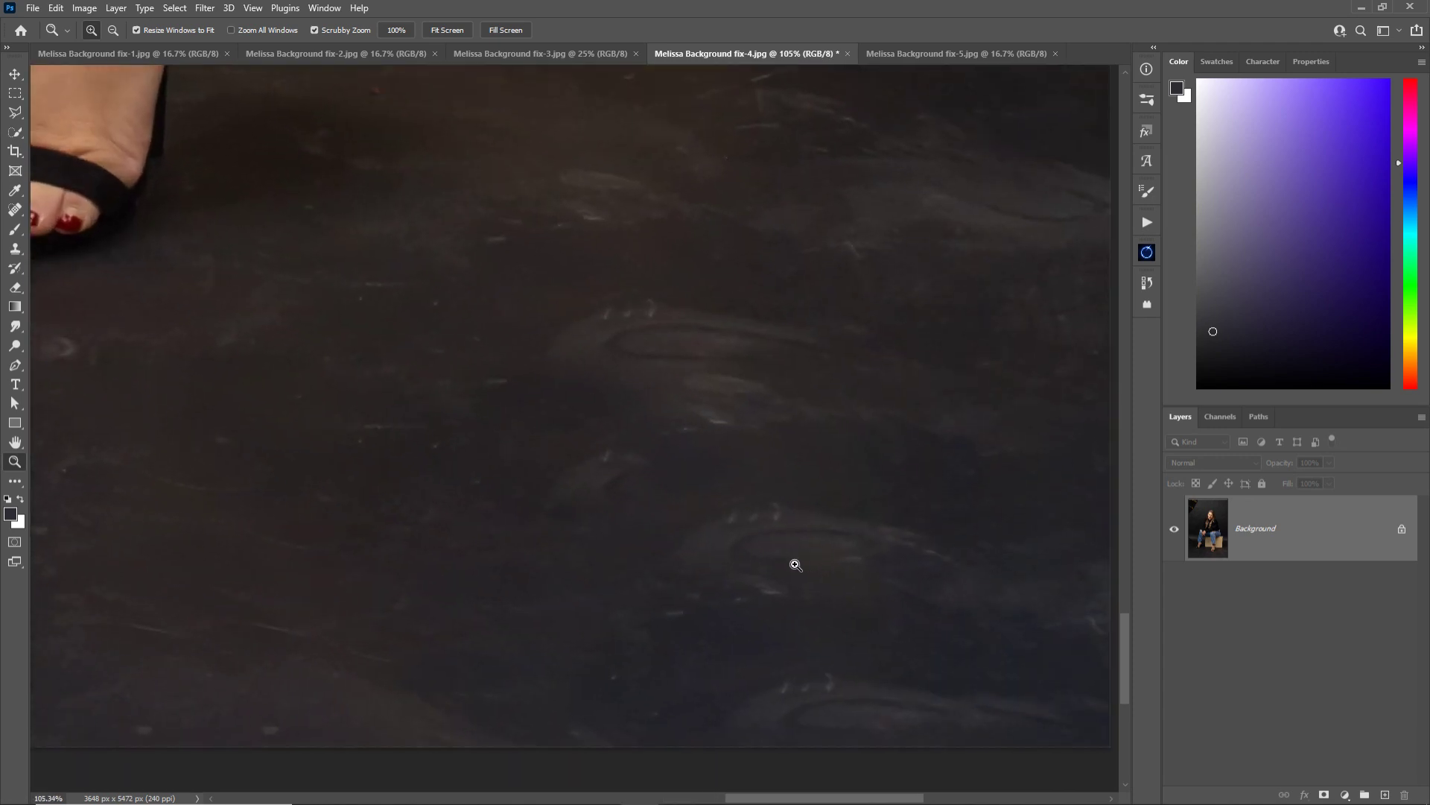
pyautogui.moveTo(779, 552); pyautogui.dragTo(705, 572)
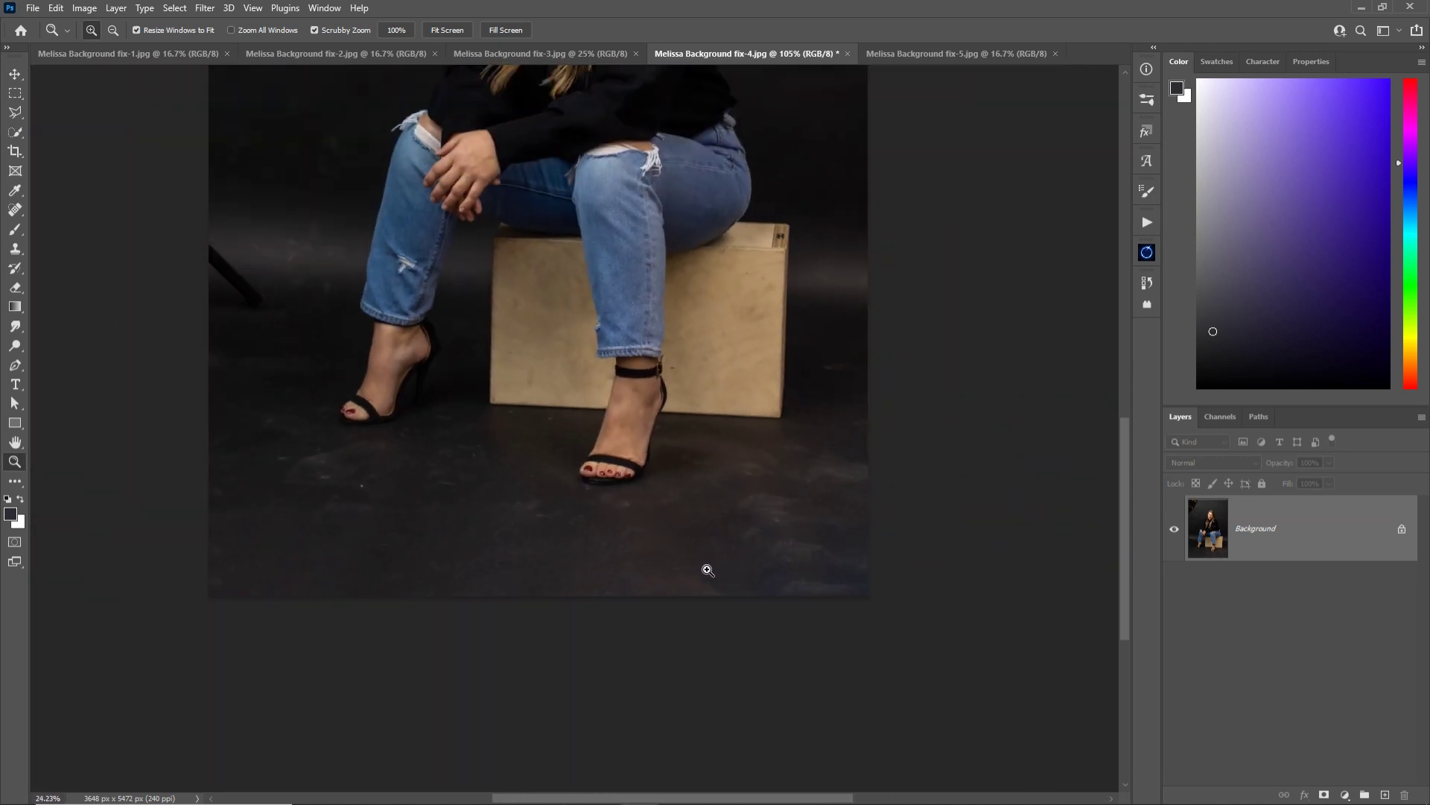
pyautogui.moveTo(702, 422); pyautogui.dragTo(706, 555)
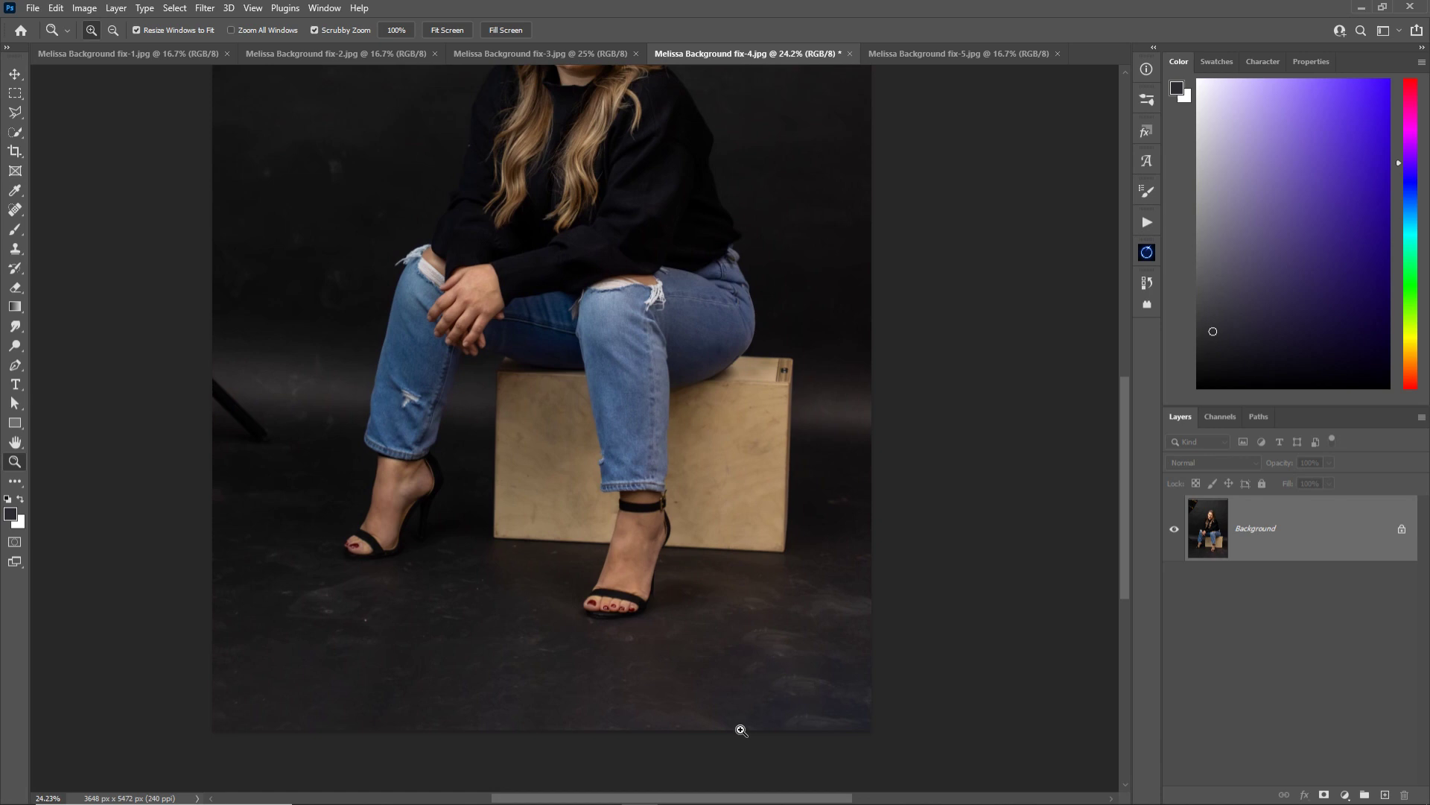
# Outline the black stand leg at the photo's left edge with the Polygonal Lasso, replace it with a Content-Aware fill and deselect
pyautogui.moveTo(257, 424); pyautogui.dragTo(515, 534)
pyautogui.press('l')
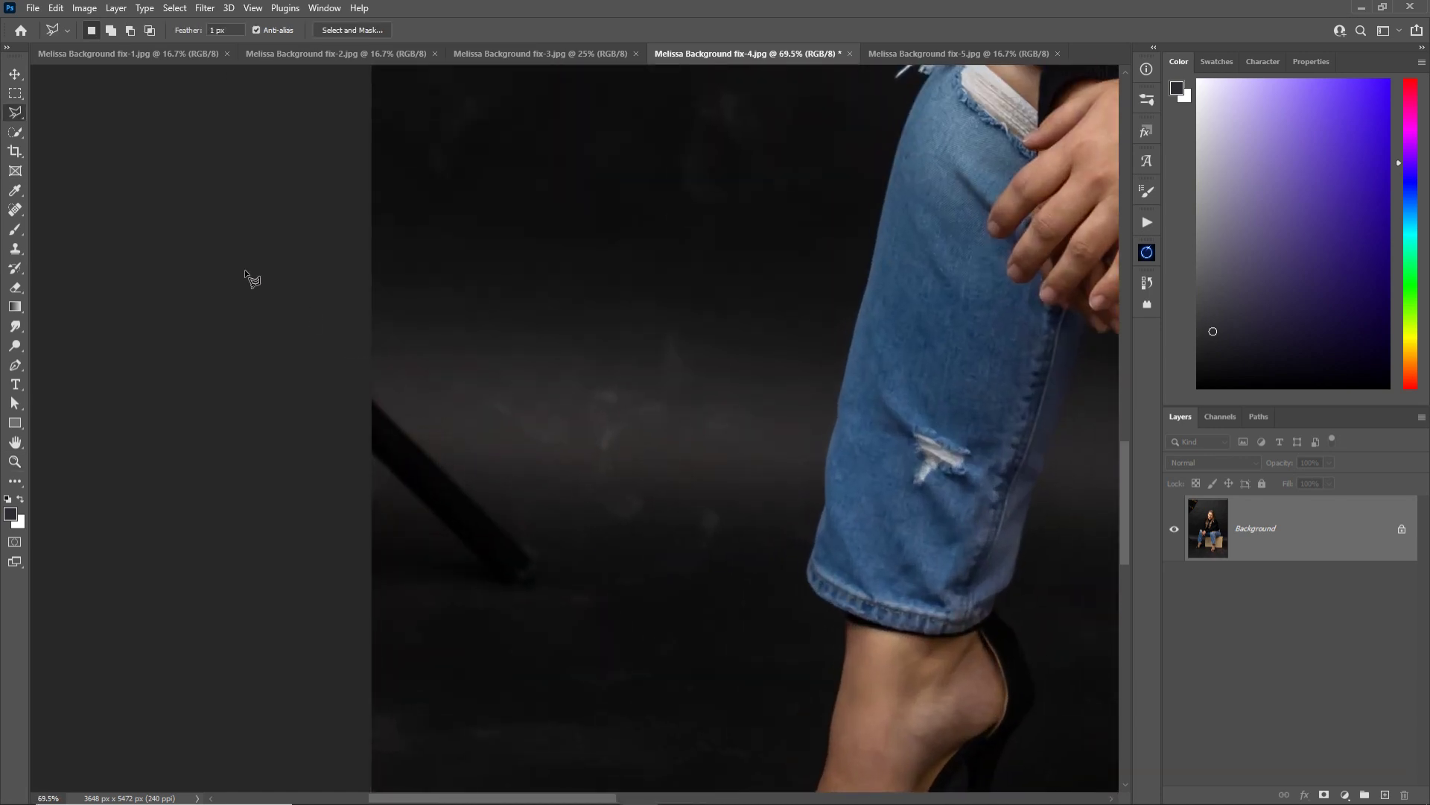
pyautogui.rightClick(16, 113)
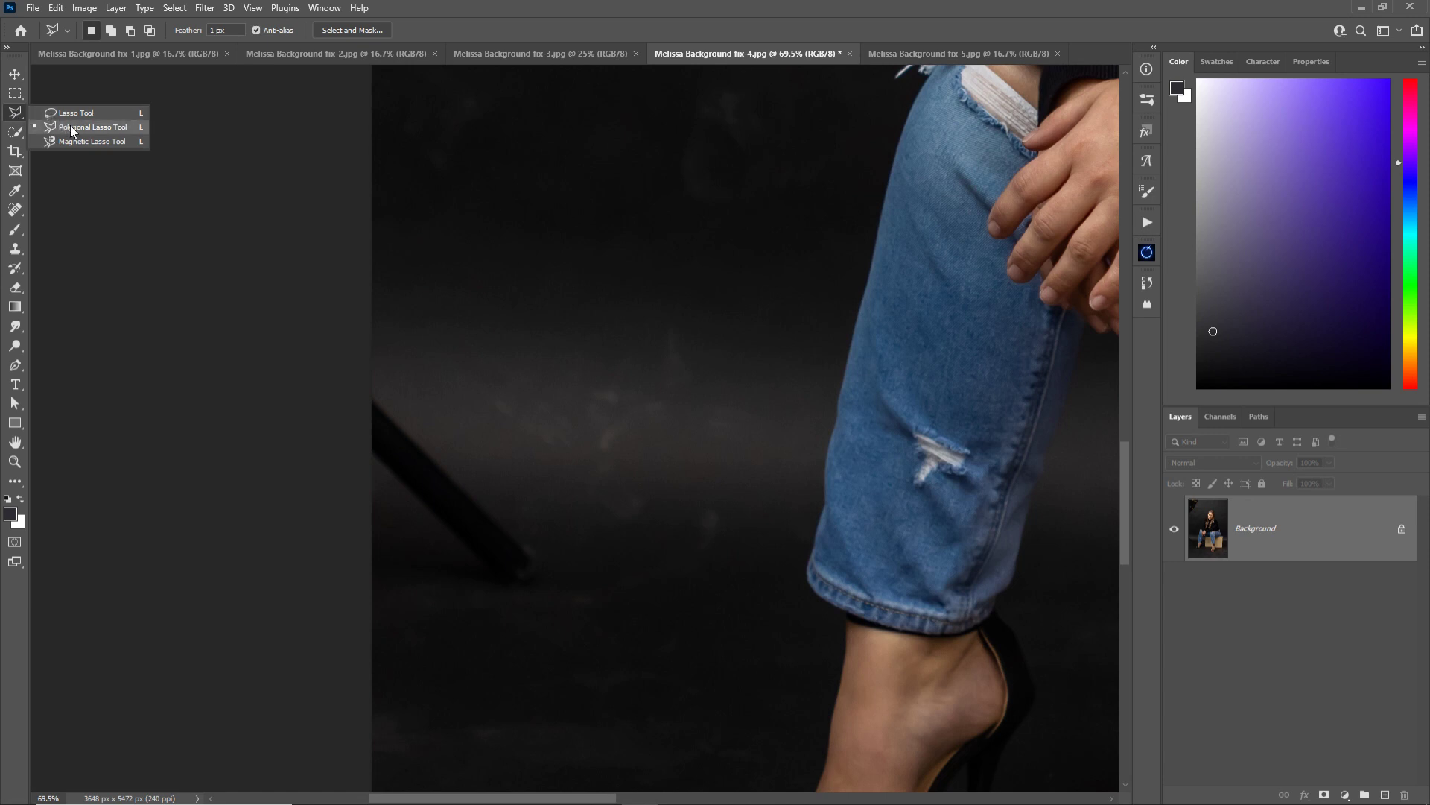
pyautogui.click(97, 128)
pyautogui.click(365, 353)
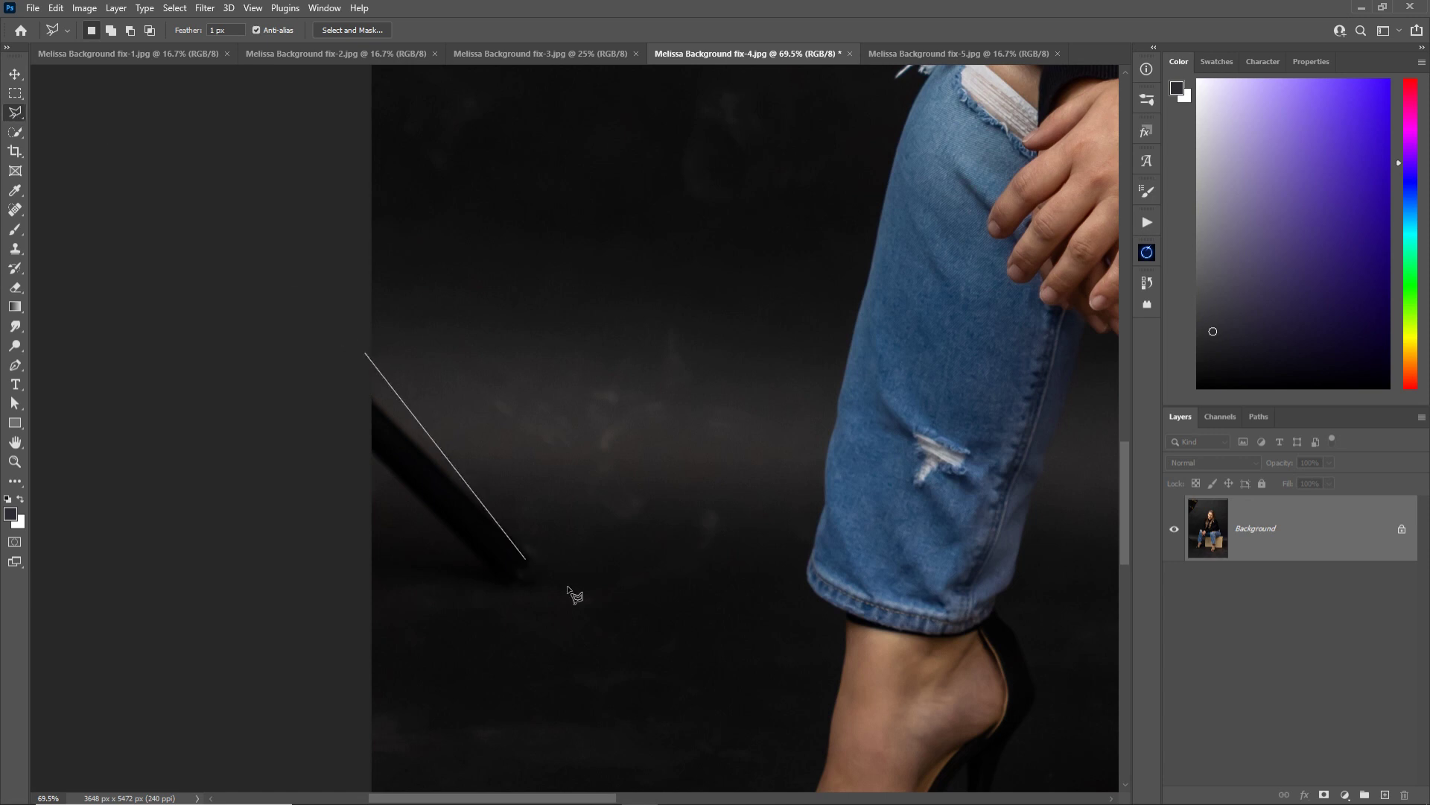
pyautogui.click(603, 586)
pyautogui.click(494, 611)
pyautogui.click(400, 574)
pyautogui.click(347, 415)
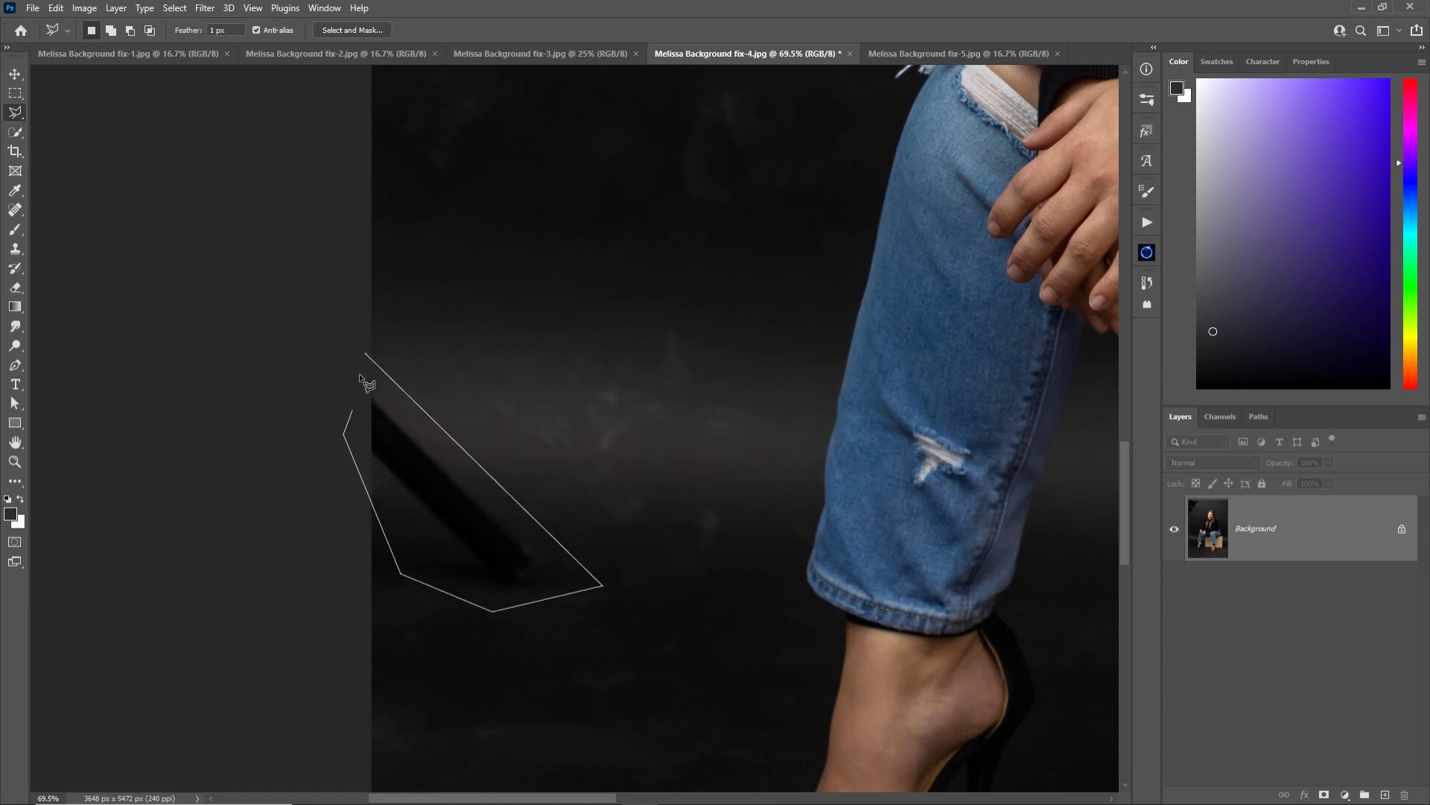
pyautogui.click(365, 354)
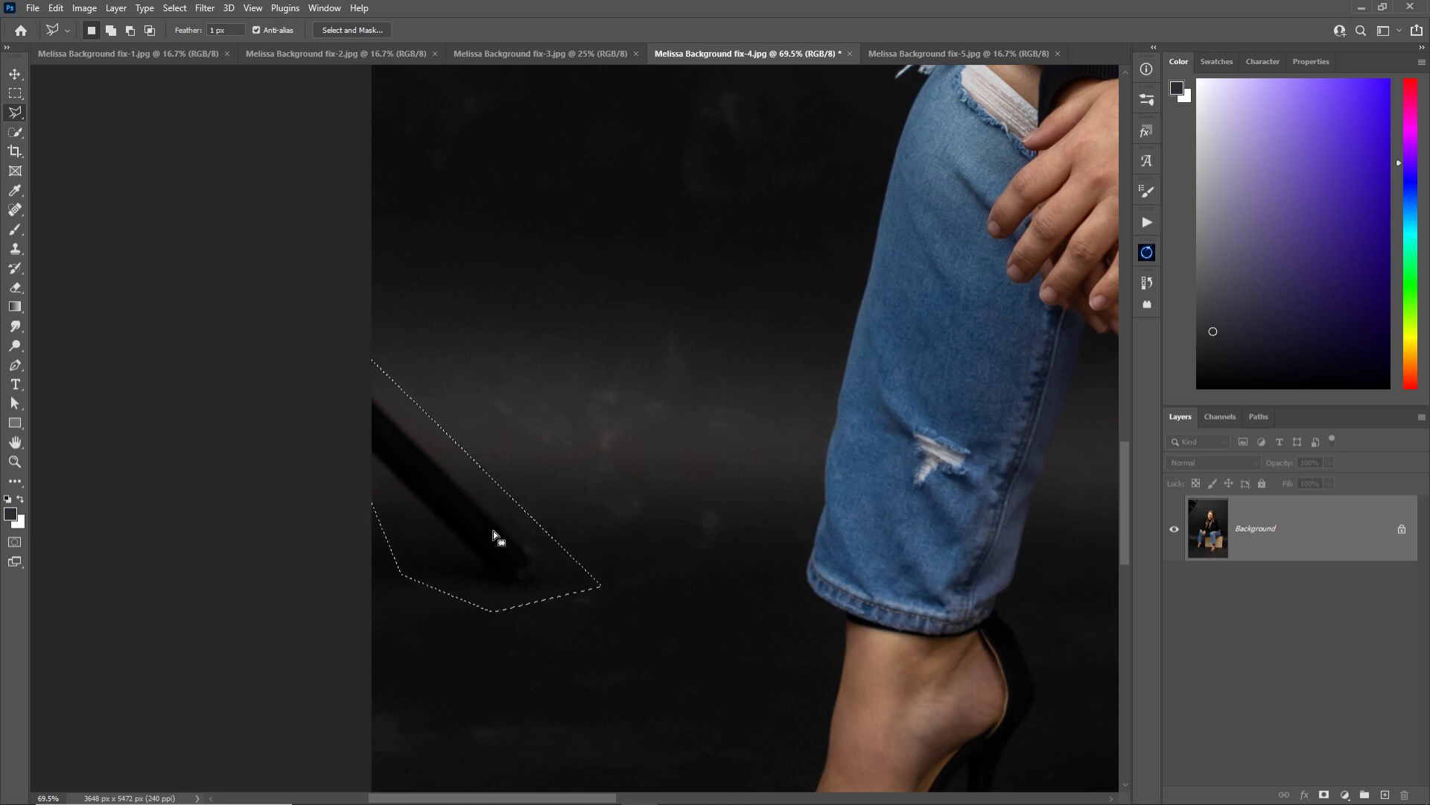
pyautogui.hotkey('shift', 'BackSpace')
pyautogui.press('Return')
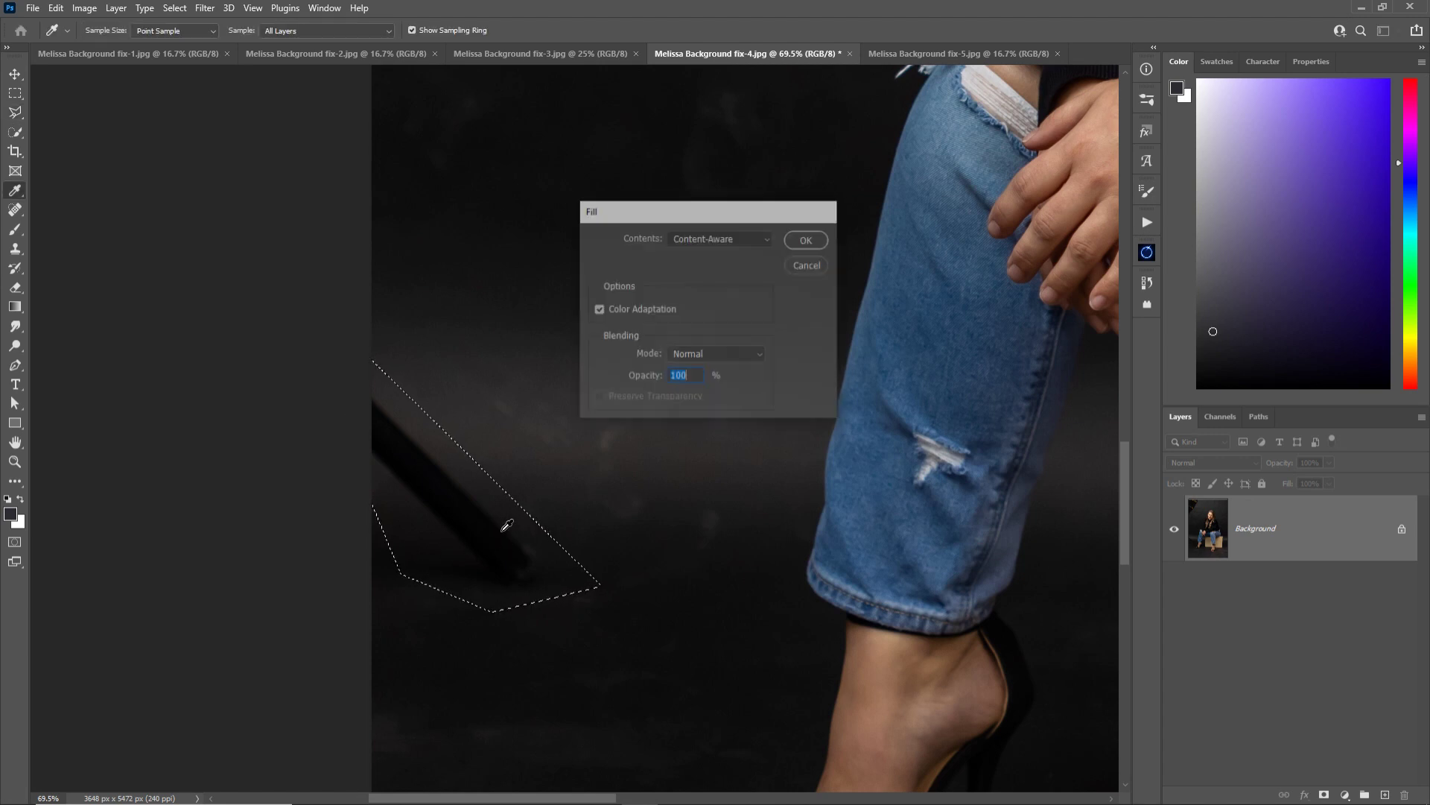
pyautogui.hotkey('ctrl', 'd')
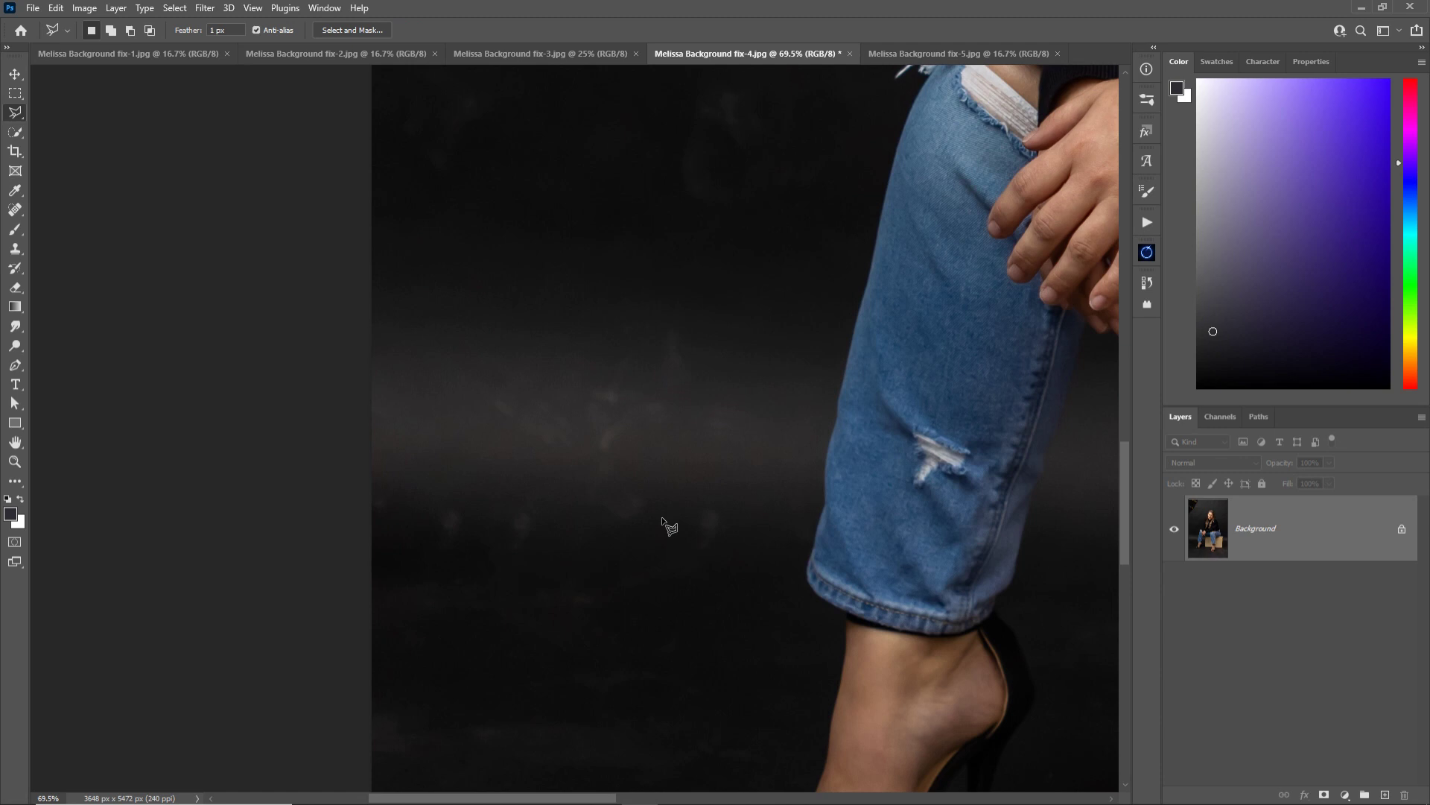
# Outline the black softbox with yellow ribs in the photo's upper-left corner using the Polygonal Lasso, including a little surrounding backdrop
pyautogui.press('z')
pyautogui.moveTo(696, 492); pyautogui.dragTo(628, 506)
pyautogui.press('space')
pyautogui.moveTo(754, 497); pyautogui.dragTo(501, 496)
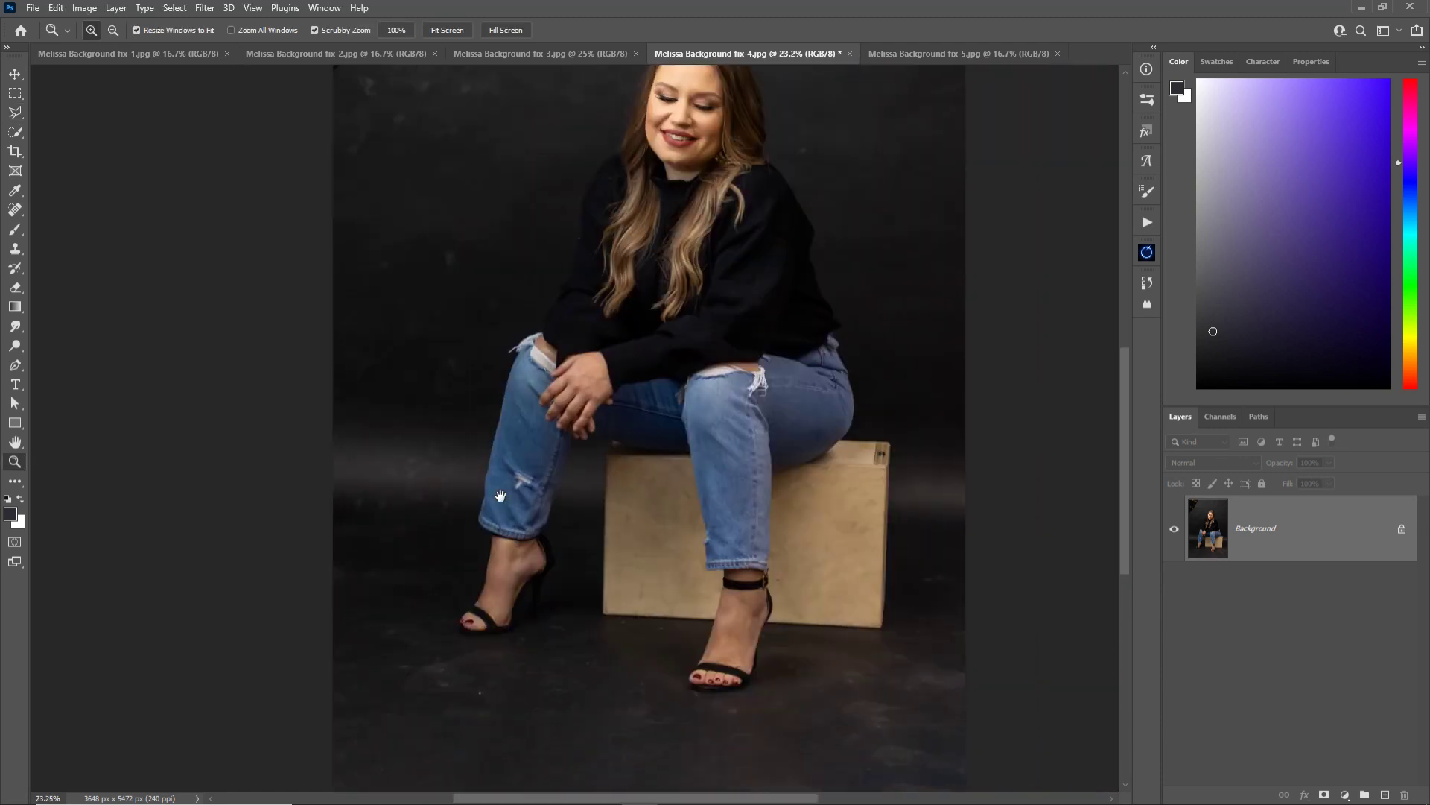
pyautogui.moveTo(499, 430); pyautogui.dragTo(507, 619)
pyautogui.moveTo(511, 259); pyautogui.dragTo(525, 371)
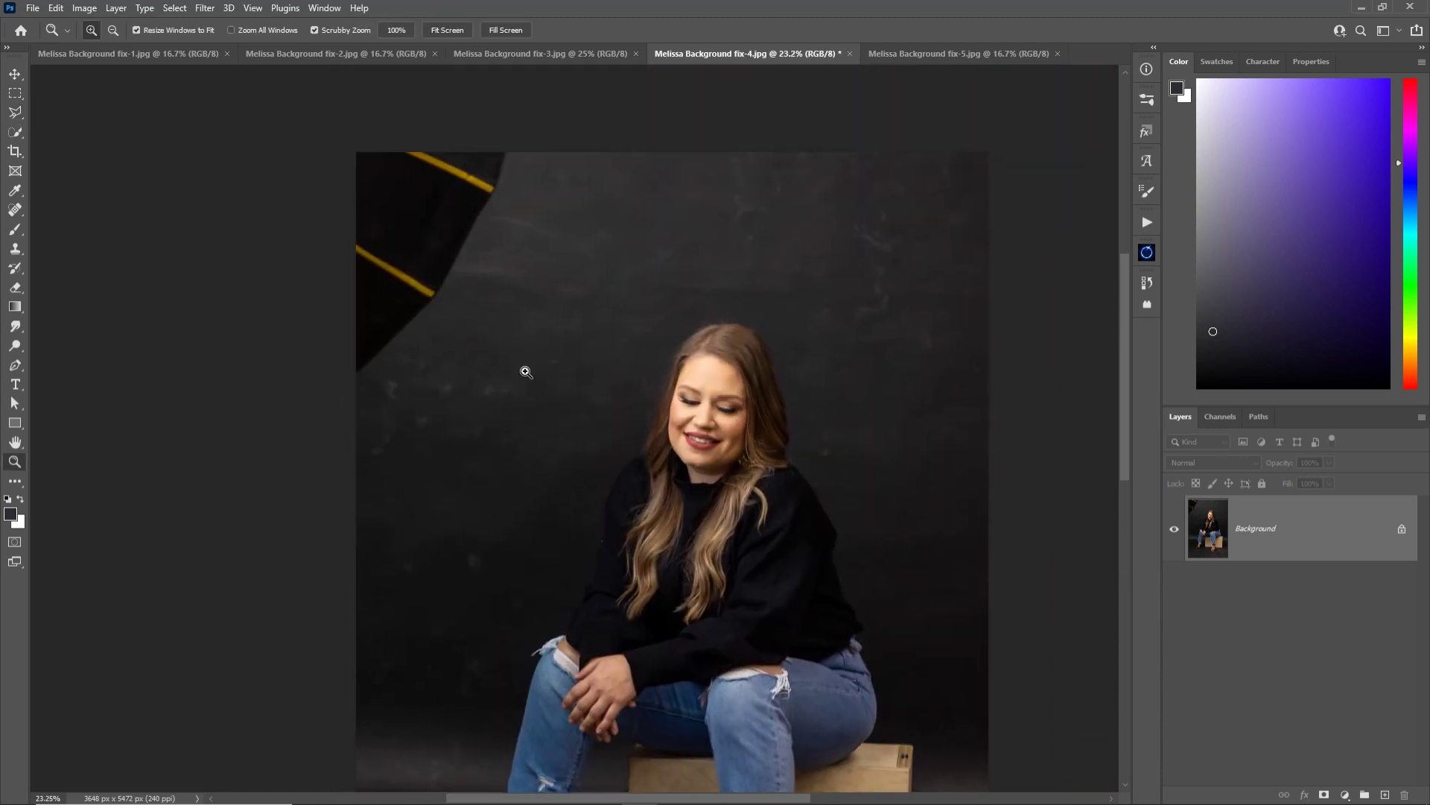
pyautogui.press('l')
pyautogui.click(424, 341)
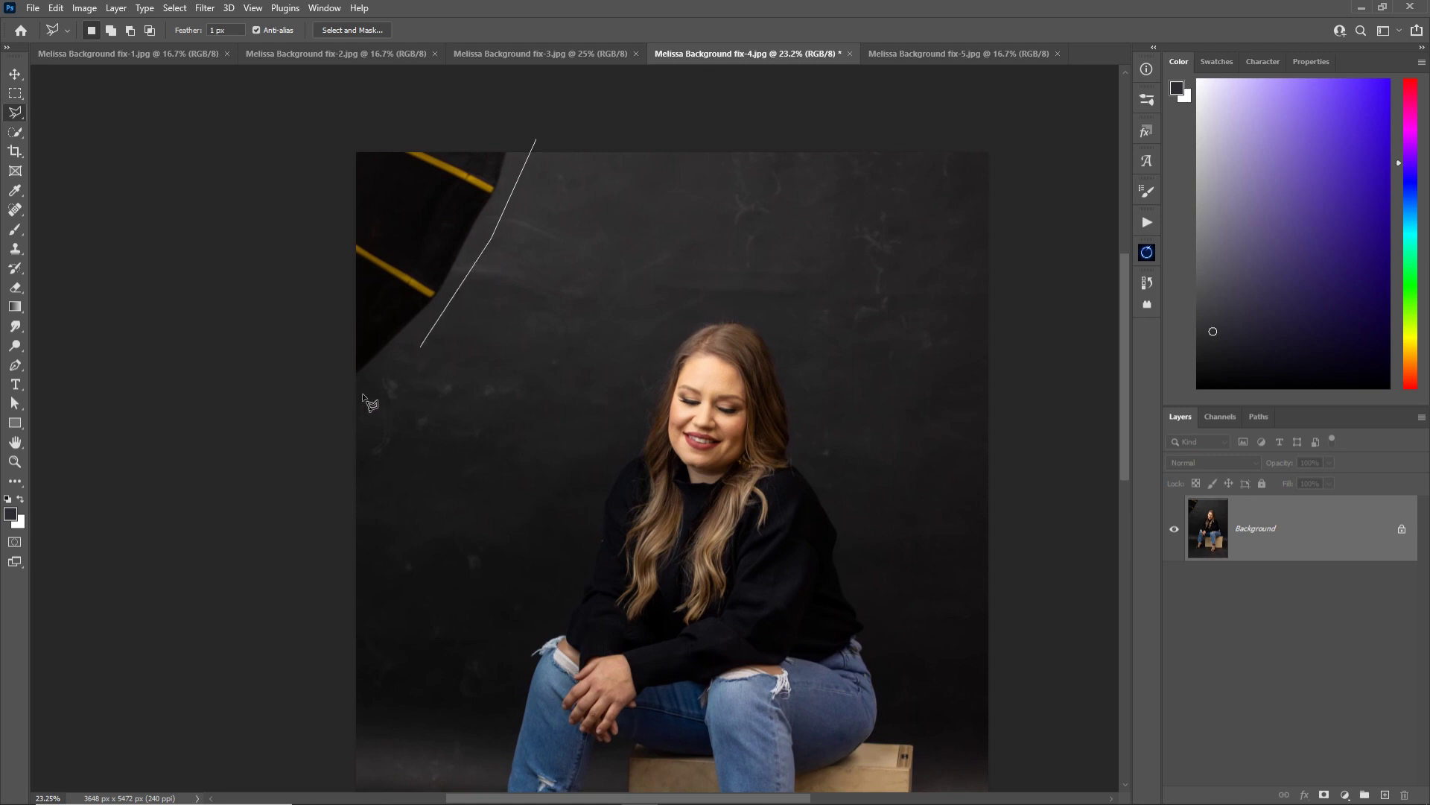
pyautogui.click(342, 406)
pyautogui.click(341, 139)
pyautogui.click(514, 129)
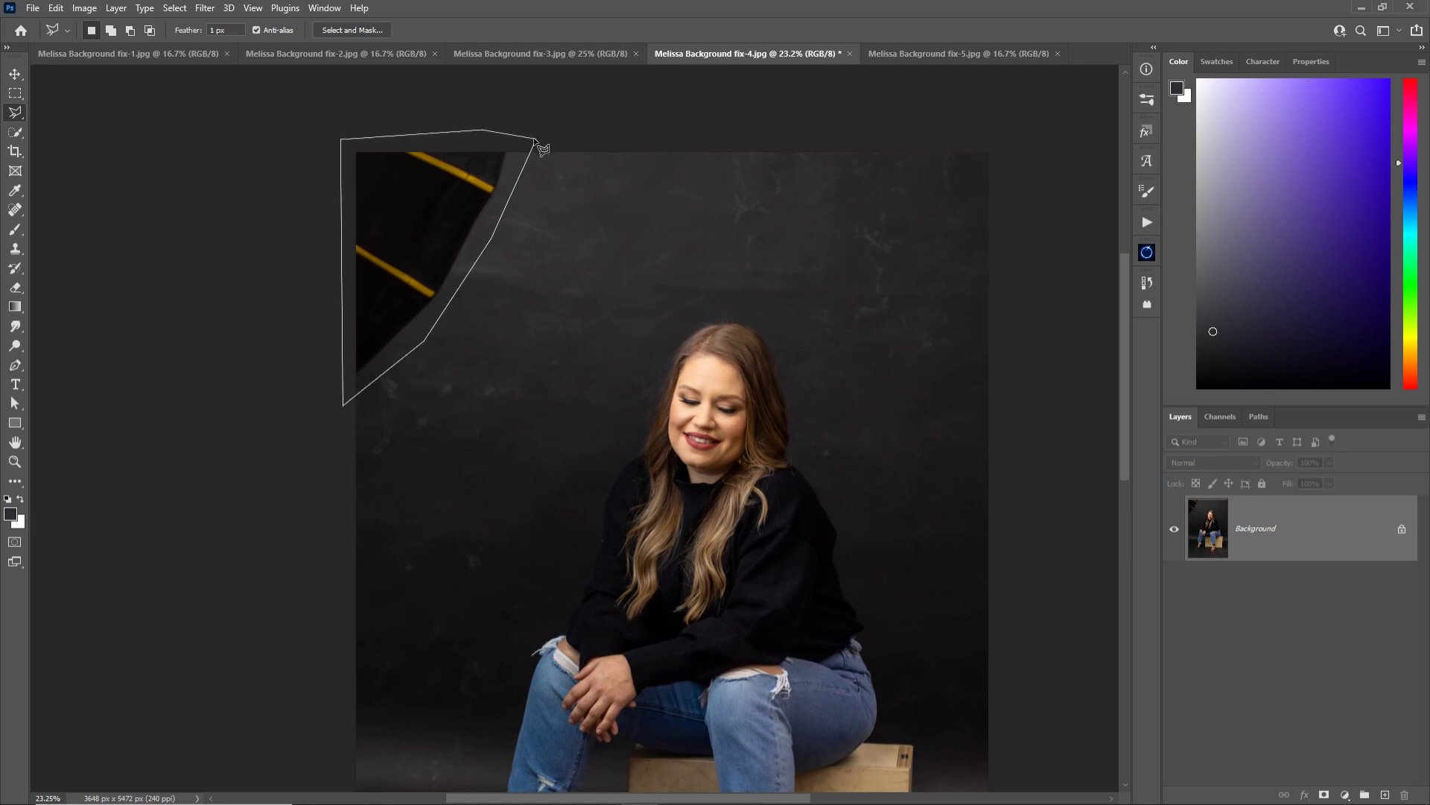
pyautogui.click(533, 137)
# Replace the selected softbox with a Content-Aware fill, deselect and fit the whole photo in view
pyautogui.hotkey('shift', 'F5')
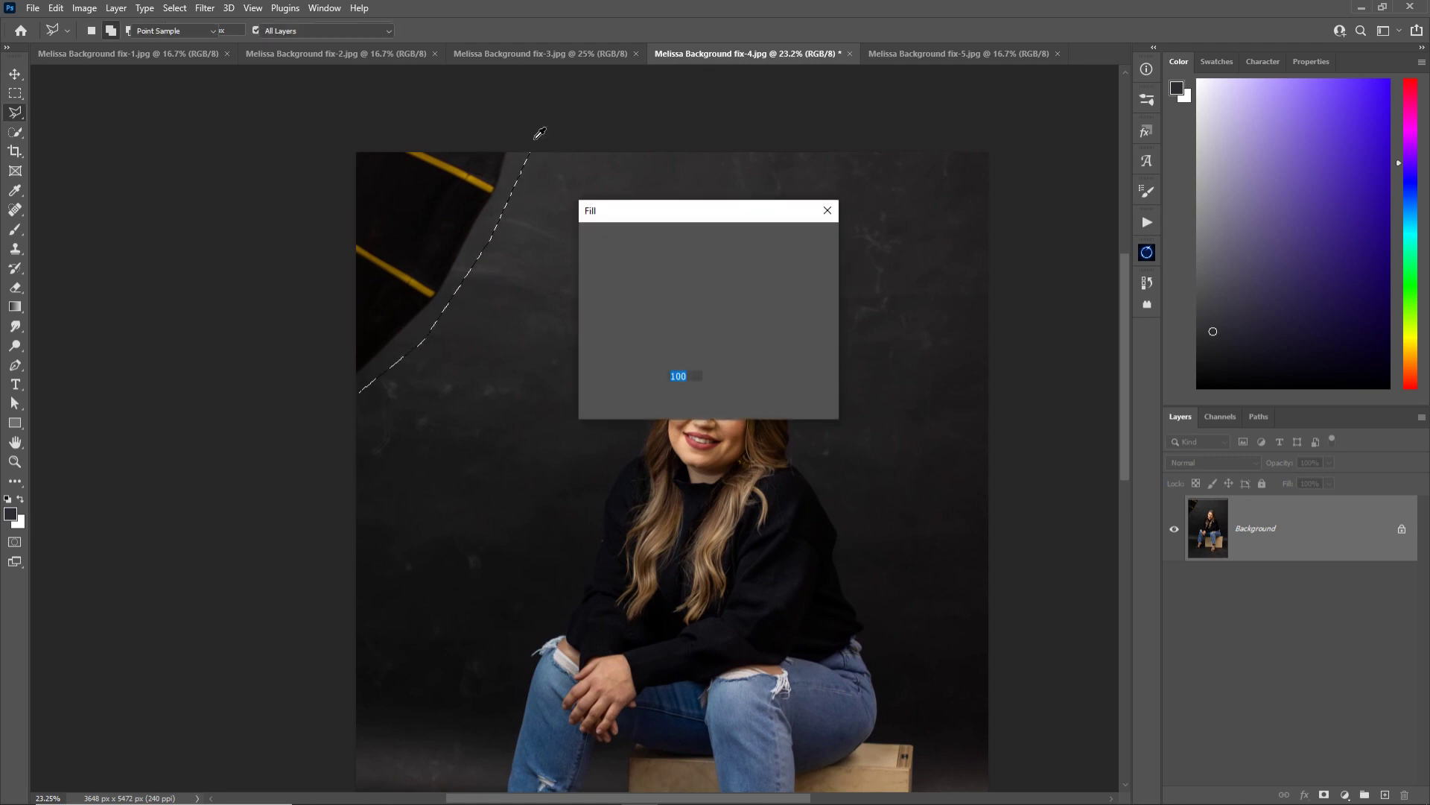
pyautogui.press('Return')
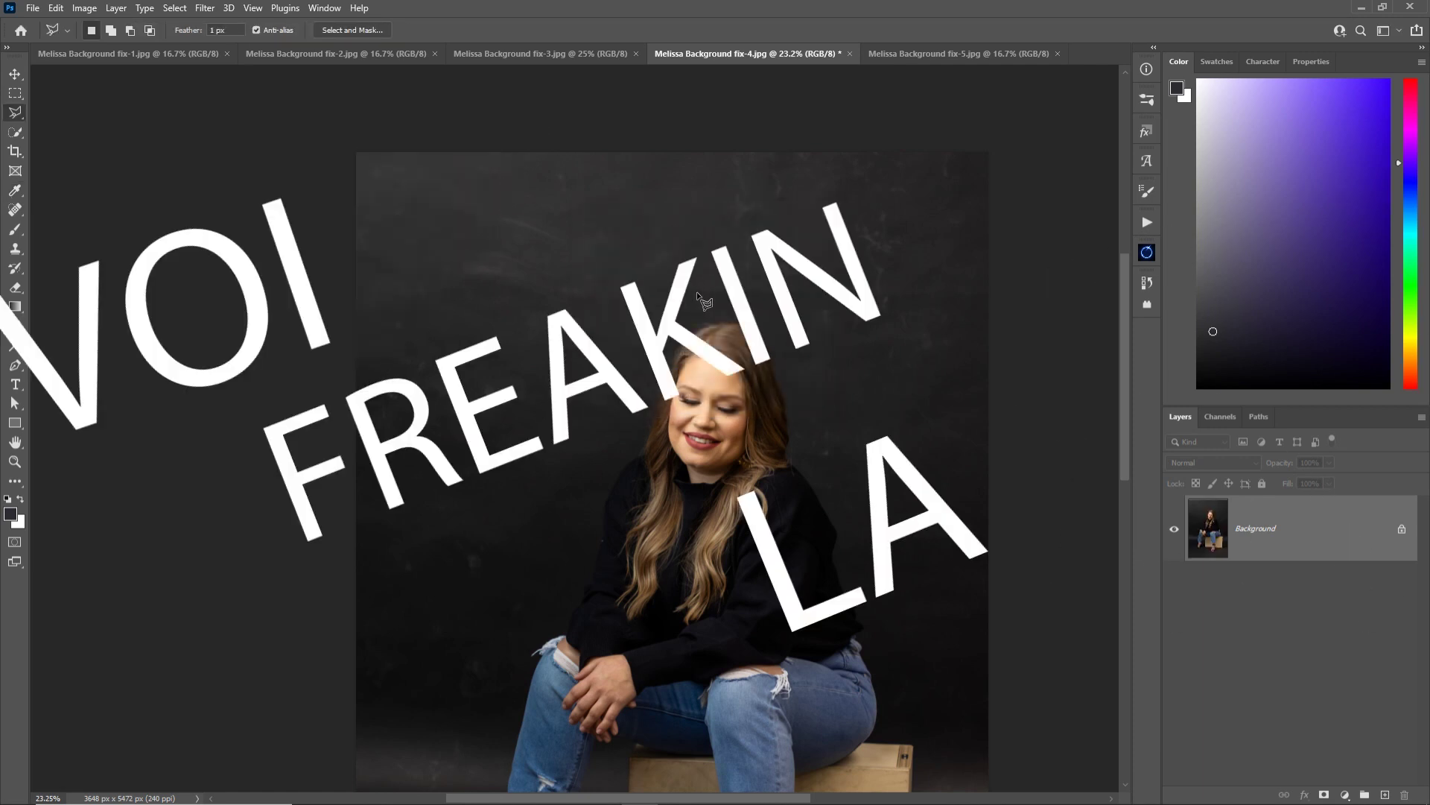
pyautogui.press('z')
pyautogui.click(451, 30)
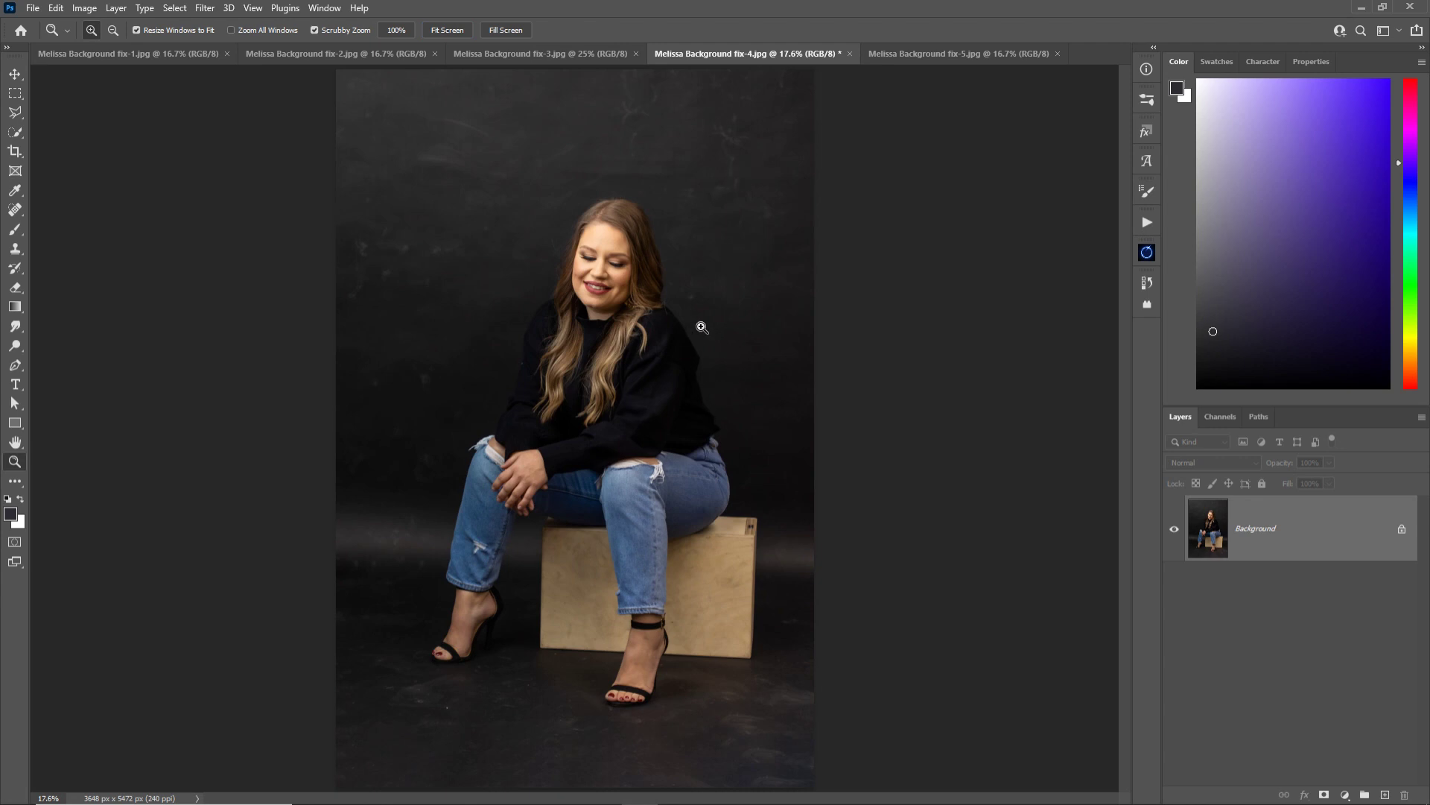
# Clone clean backdrop over the light scuffs above the woman's head with the Clone Stamp at 30% opacity
pyautogui.moveTo(608, 128); pyautogui.dragTo(654, 127)
pyautogui.press('s')
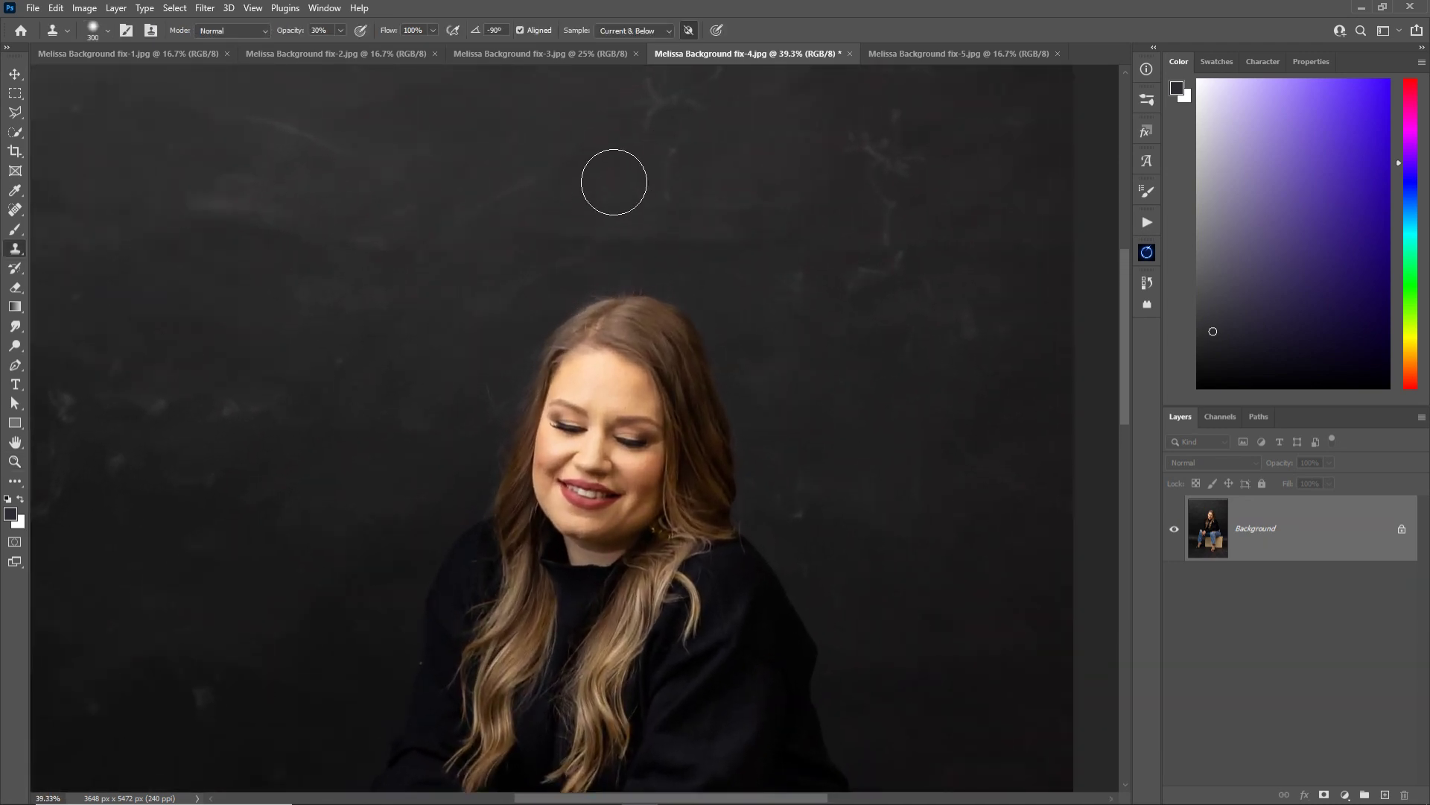
pyautogui.keyDown('alt'); pyautogui.click(549, 149); pyautogui.keyUp('alt')
pyautogui.moveTo(648, 175)
pyautogui.mouseDown()
pyautogui.moveTo(638, 122)
pyautogui.moveTo(677, 185)
pyautogui.mouseUp()
pyautogui.moveTo(655, 104)
pyautogui.mouseDown()
pyautogui.moveTo(641, 105)
pyautogui.moveTo(684, 88)
pyautogui.mouseUp()
pyautogui.keyDown('alt'); pyautogui.click(576, 110); pyautogui.keyUp('alt')
# Raise the Clone Stamp opacity to 80% and paint out the pale marks on the backdrop at the photo's upper right
pyautogui.press('8')
pyautogui.keyDown('alt'); pyautogui.click(753, 216); pyautogui.keyUp('alt')
pyautogui.moveTo(883, 112)
pyautogui.mouseDown()
pyautogui.moveTo(820, 133)
pyautogui.moveTo(885, 213)
pyautogui.mouseUp()
pyautogui.keyDown('alt'); pyautogui.click(784, 149); pyautogui.keyUp('alt')
pyautogui.moveTo(886, 267); pyautogui.dragTo(853, 292)
# Clone away the streaks and pale marks on the backdrop to the left of the woman's head, then review the whole photo
pyautogui.moveTo(382, 134)
pyautogui.mouseDown()
pyautogui.moveTo(268, 125)
pyautogui.moveTo(362, 134)
pyautogui.moveTo(294, 141)
pyautogui.mouseUp()
pyautogui.keyDown('alt'); pyautogui.click(313, 146); pyautogui.keyUp('alt')
pyautogui.moveTo(228, 195); pyautogui.dragTo(394, 234)
pyautogui.keyDown('alt'); pyautogui.click(282, 196); pyautogui.keyUp('alt')
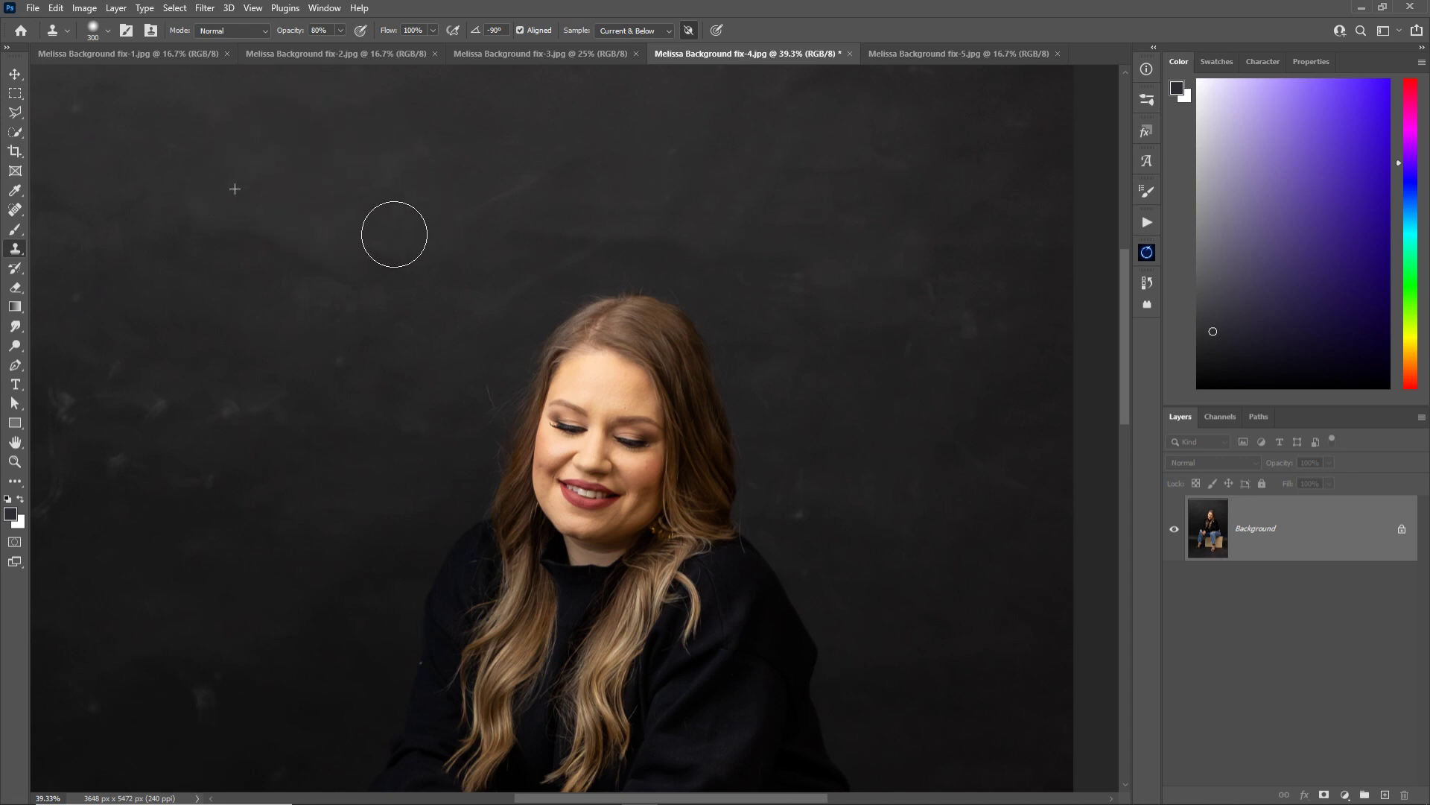
pyautogui.keyDown('alt'); pyautogui.click(275, 331); pyautogui.keyUp('alt')
pyautogui.moveTo(221, 416)
pyautogui.mouseDown()
pyautogui.moveTo(118, 362)
pyautogui.moveTo(146, 378)
pyautogui.mouseUp()
pyautogui.keyDown('alt'); pyautogui.click(304, 411); pyautogui.keyUp('alt')
pyautogui.press('z')
pyautogui.moveTo(355, 325); pyautogui.dragTo(325, 334)
pyautogui.press('space')
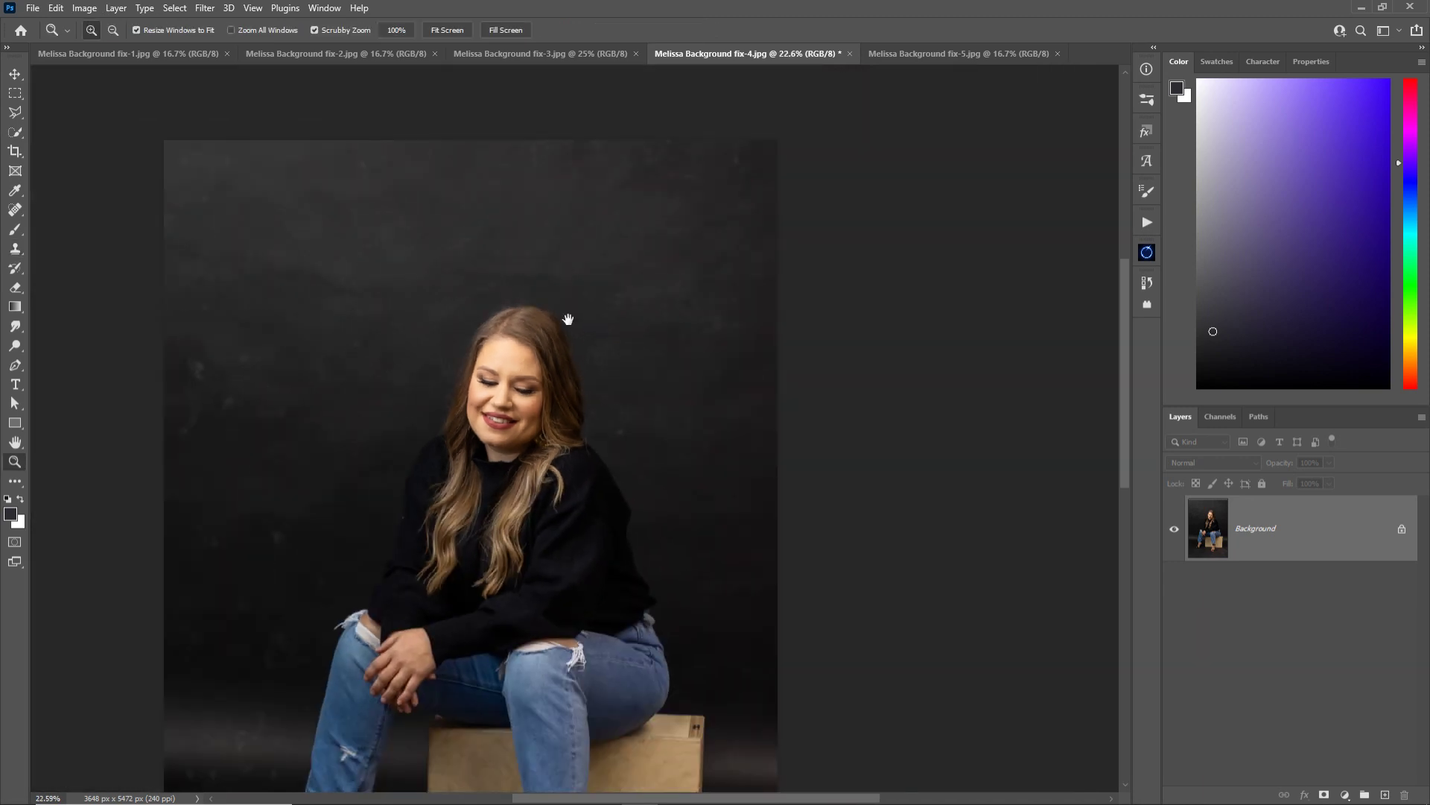
pyautogui.scroll(-3, 567, 319)
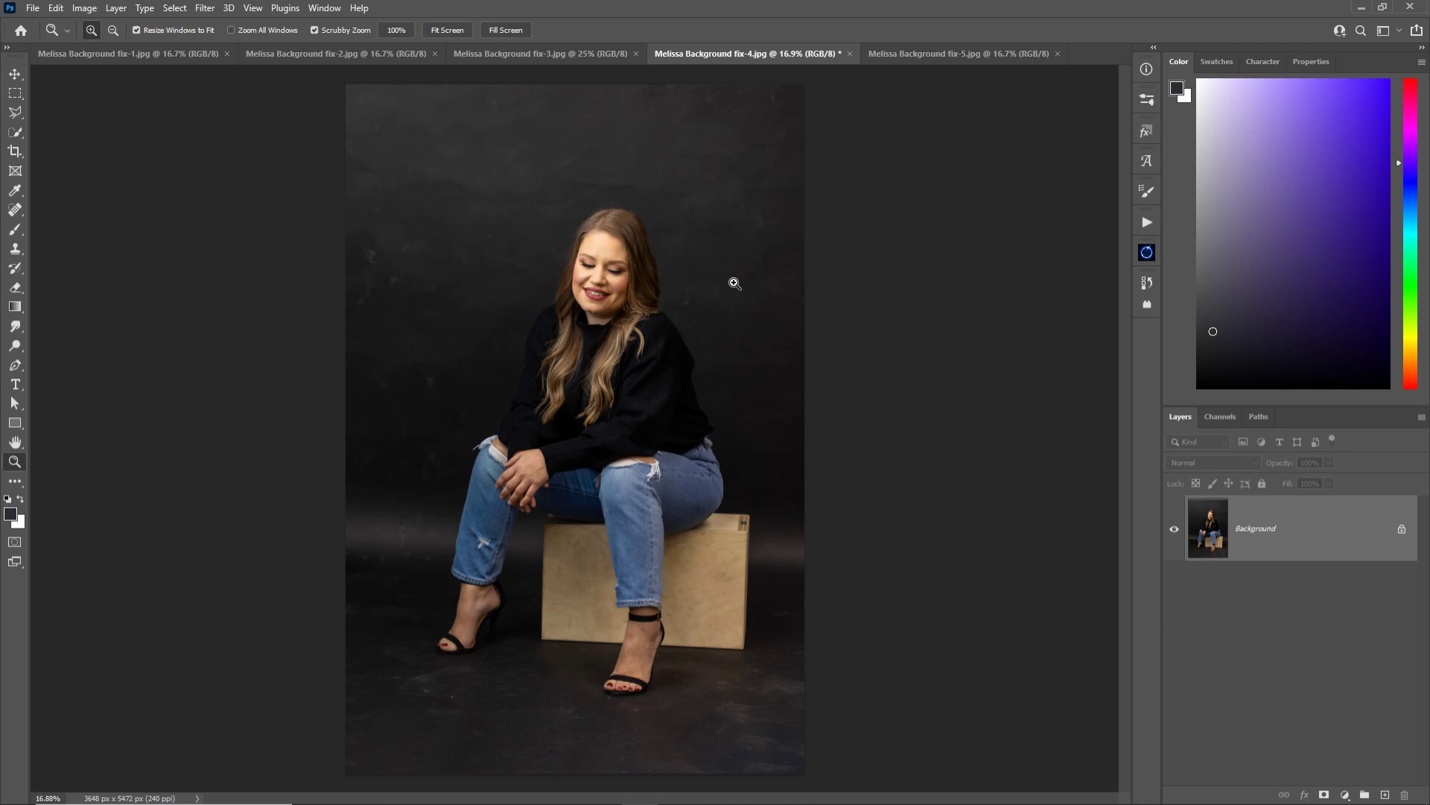
# Select the woman with Select Subject and add the wooden box to the selection using the Quick Selection tool
pyautogui.click(175, 8)
pyautogui.click(209, 179)
pyautogui.press('w')
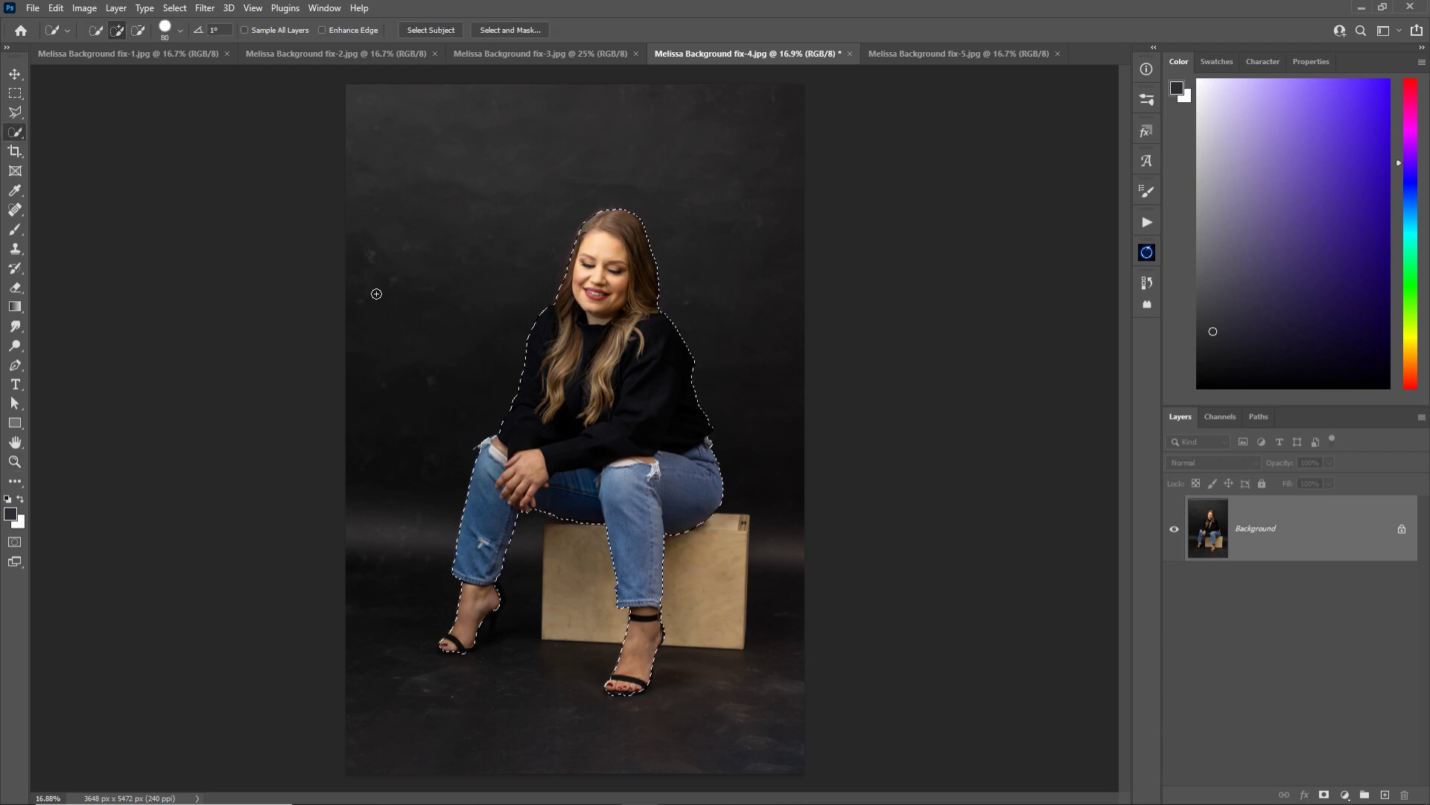
pyautogui.rightClick(20, 133)
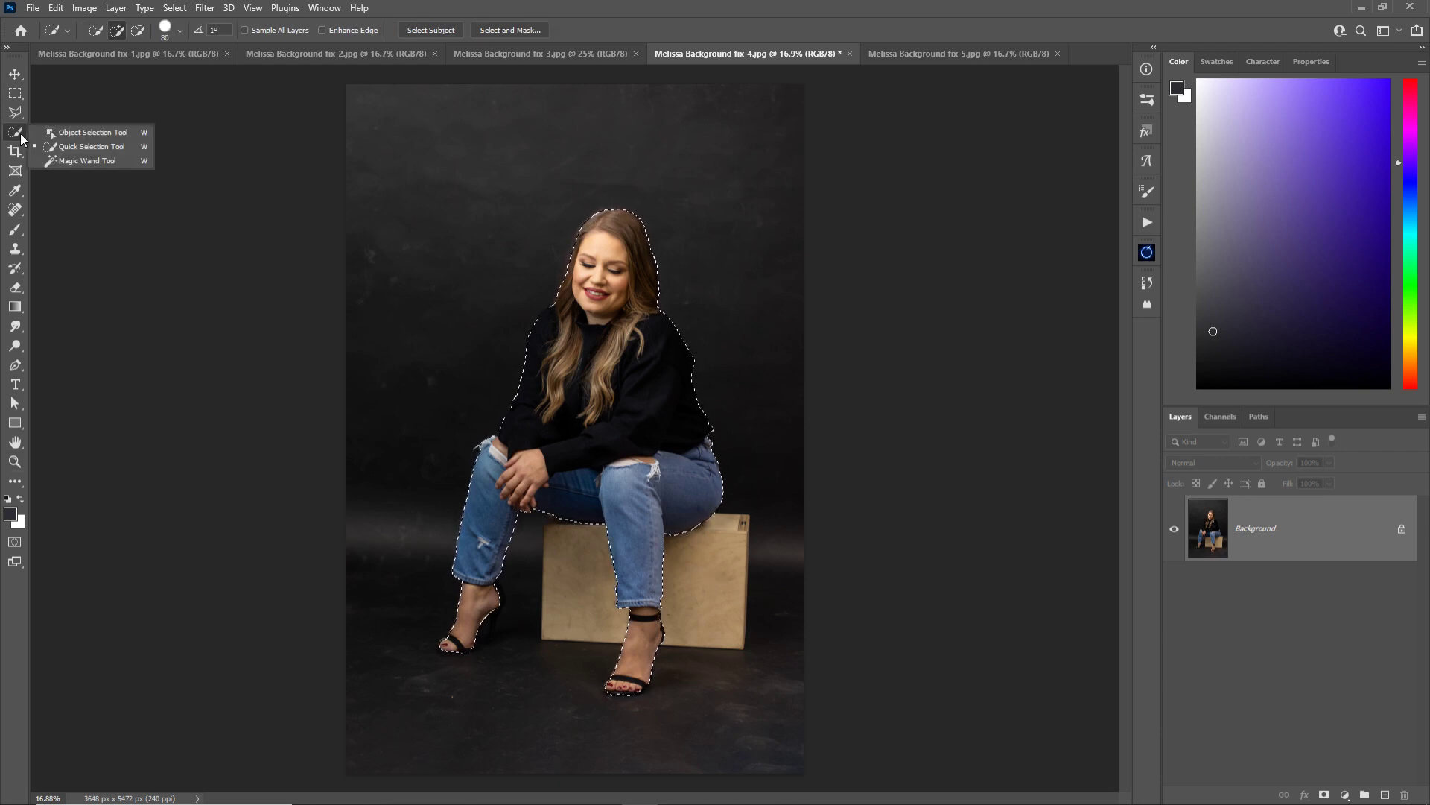
pyautogui.click(135, 145)
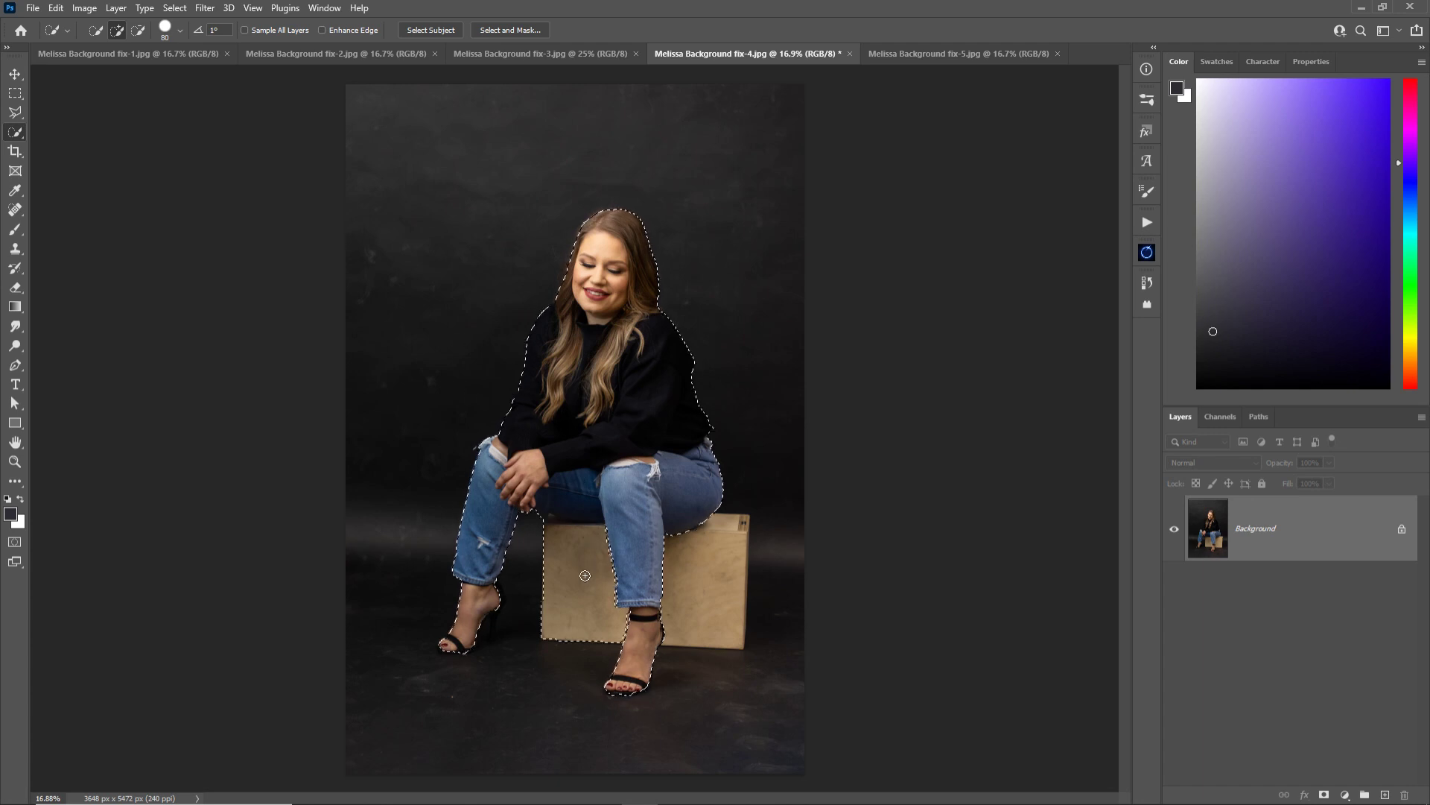
pyautogui.moveTo(634, 609); pyautogui.dragTo(697, 606)
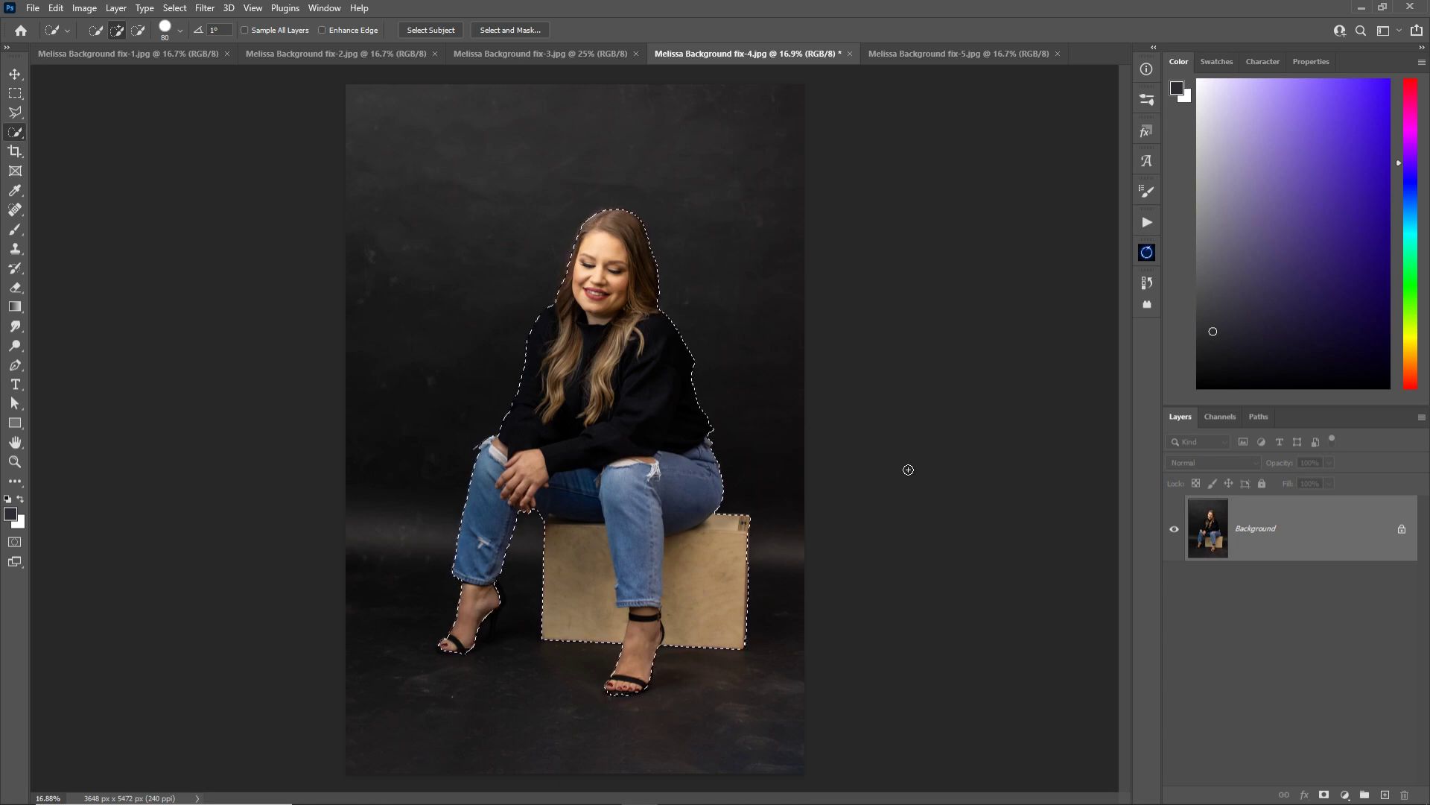
# Duplicate the Background layer and mask the copy to the selected woman and box
pyautogui.rightClick(1287, 523)
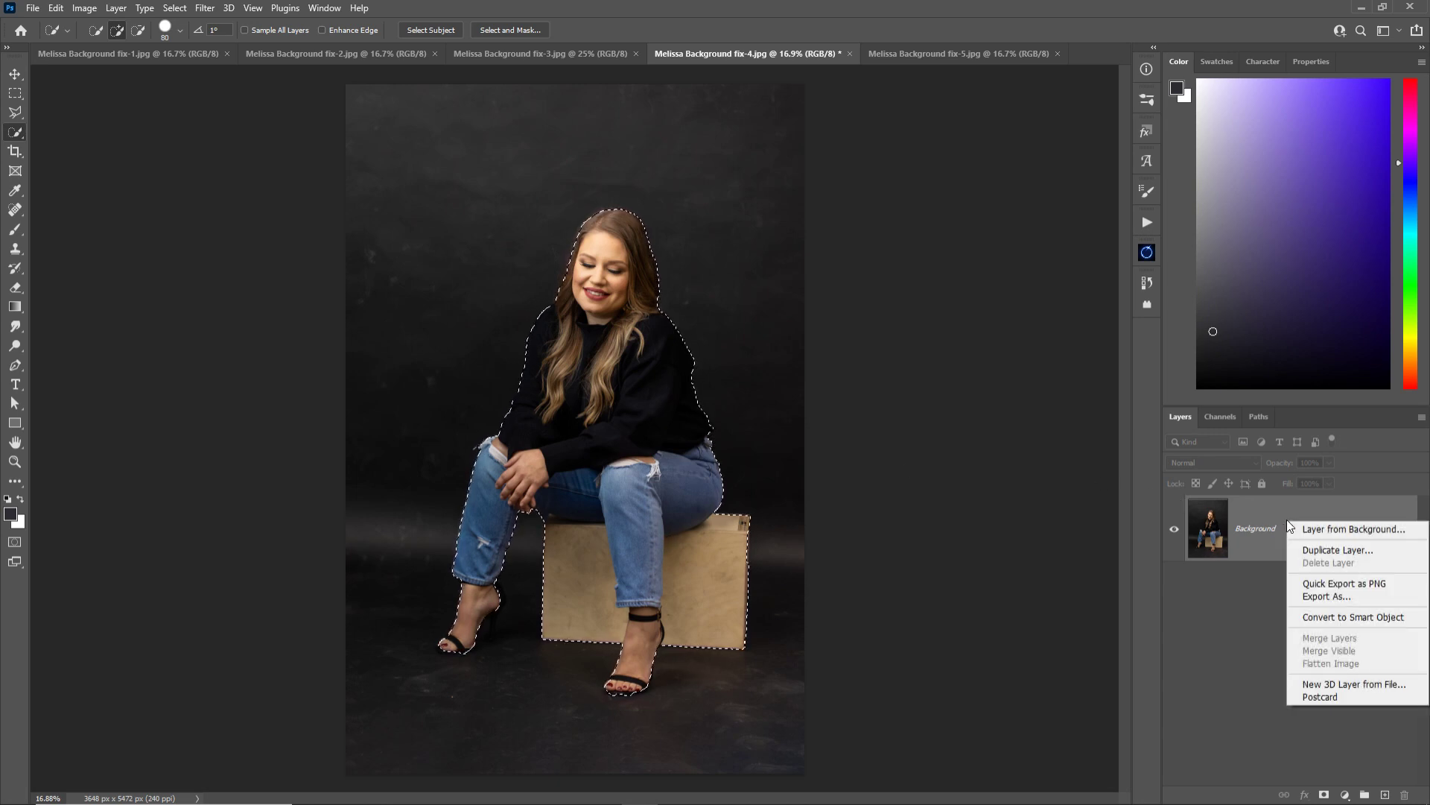
pyautogui.click(1313, 549)
pyautogui.click(832, 244)
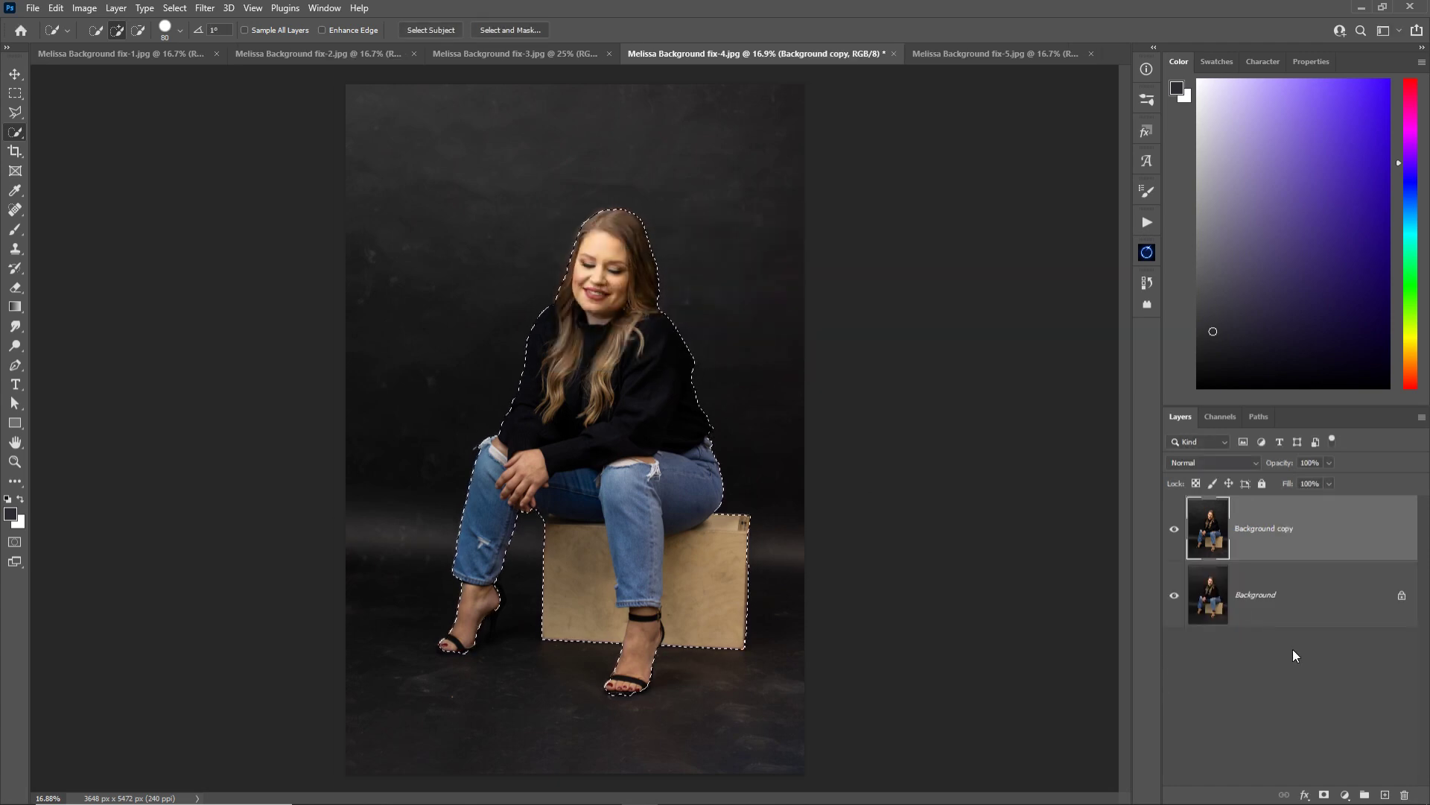
pyautogui.click(1324, 796)
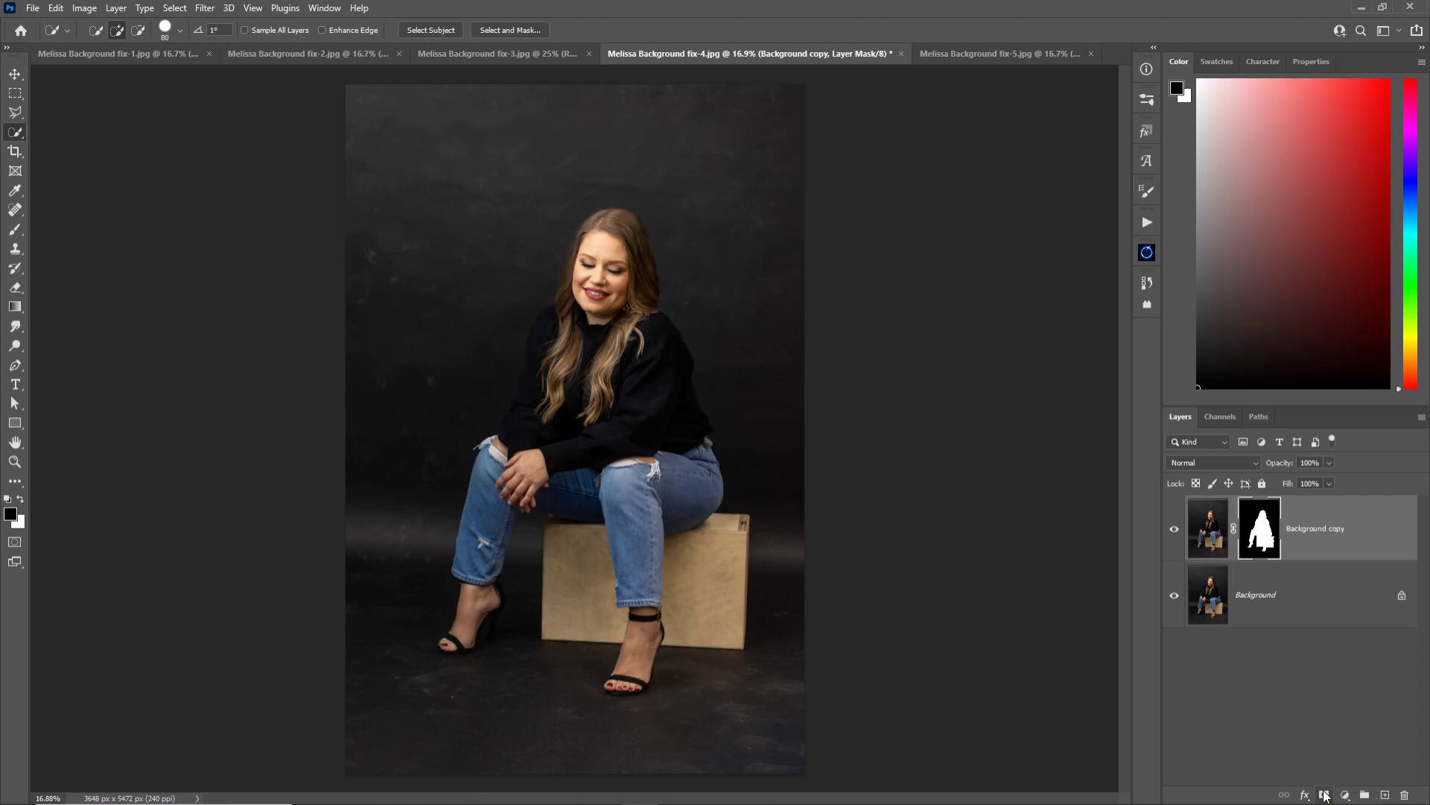
# Examine the masked copy without the Background, view its layer mask alone, and compare both layers before showing them together again
pyautogui.click(1220, 528)
pyautogui.click(1267, 530)
pyautogui.click(1220, 543)
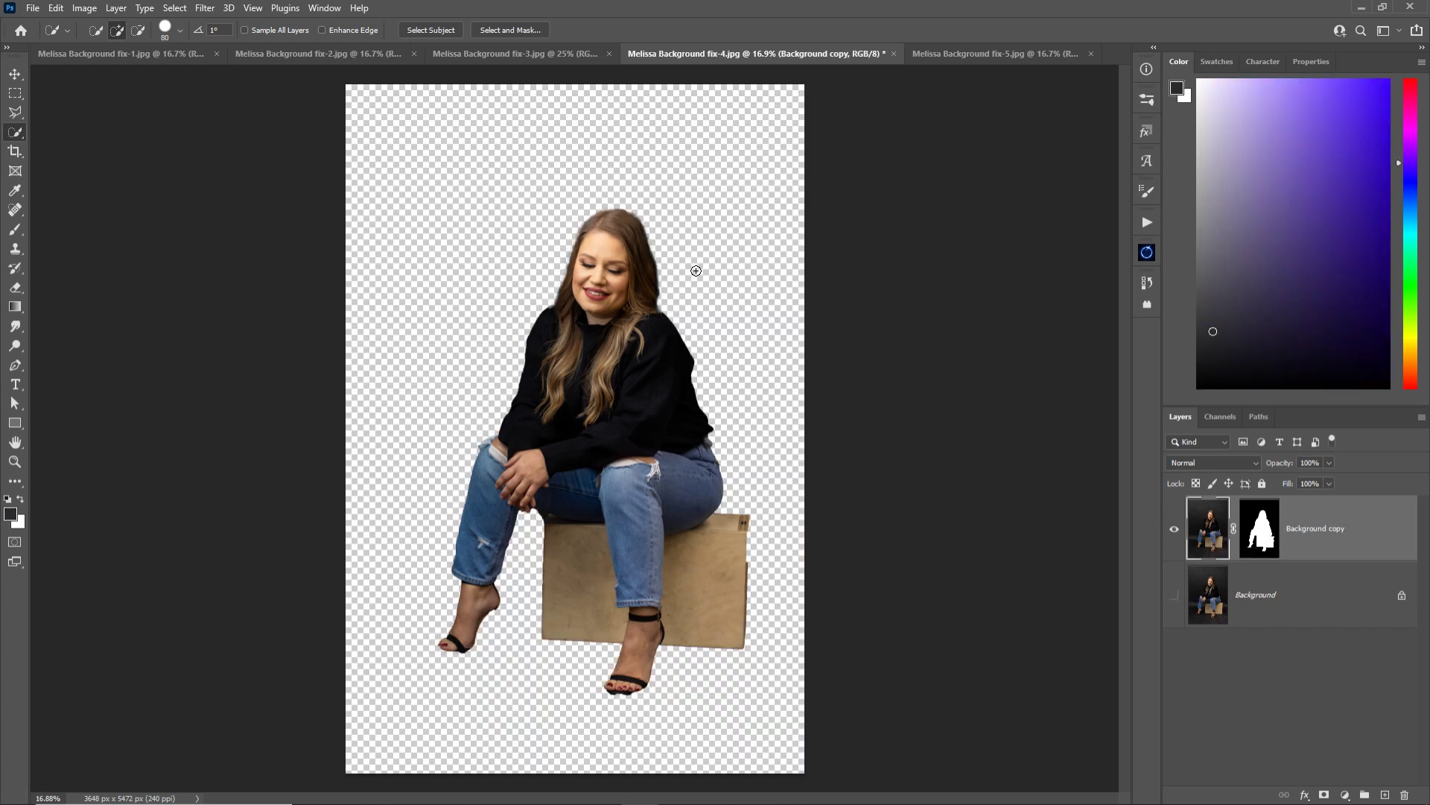
pyautogui.click(1259, 527)
pyautogui.keyDown('alt'); pyautogui.click(1259, 525); pyautogui.keyUp('alt')
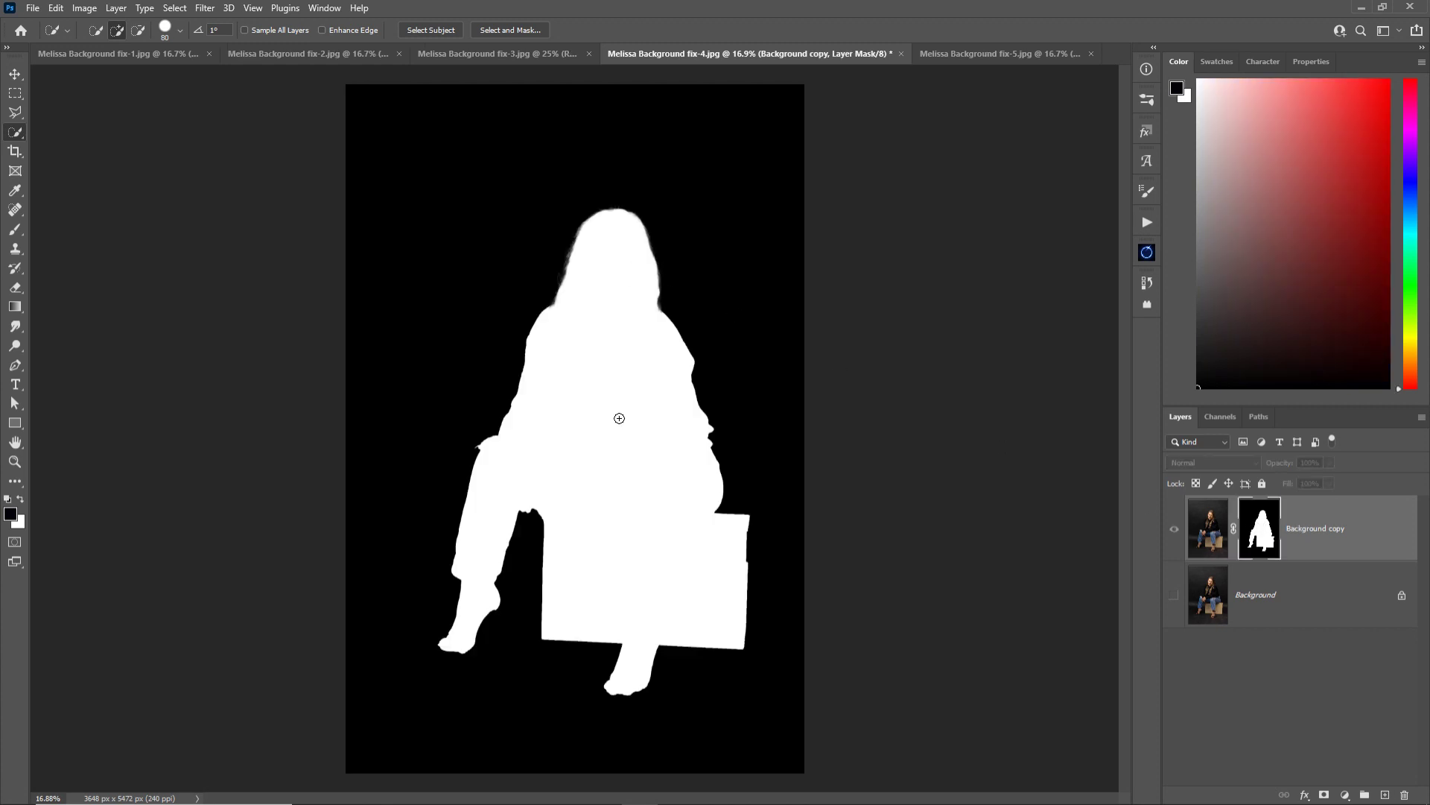
pyautogui.click(1207, 540)
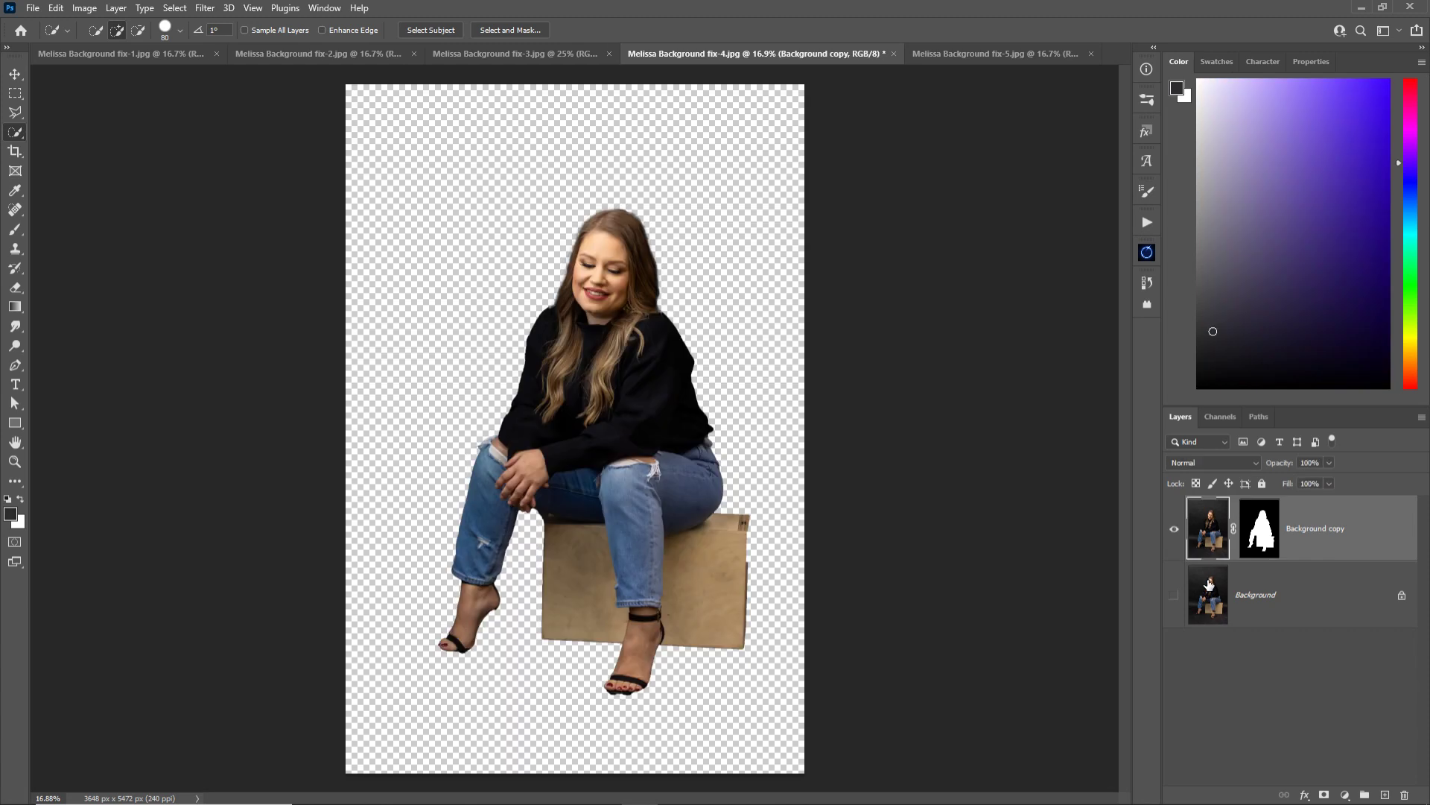
pyautogui.click(1175, 529)
pyautogui.click(1174, 594)
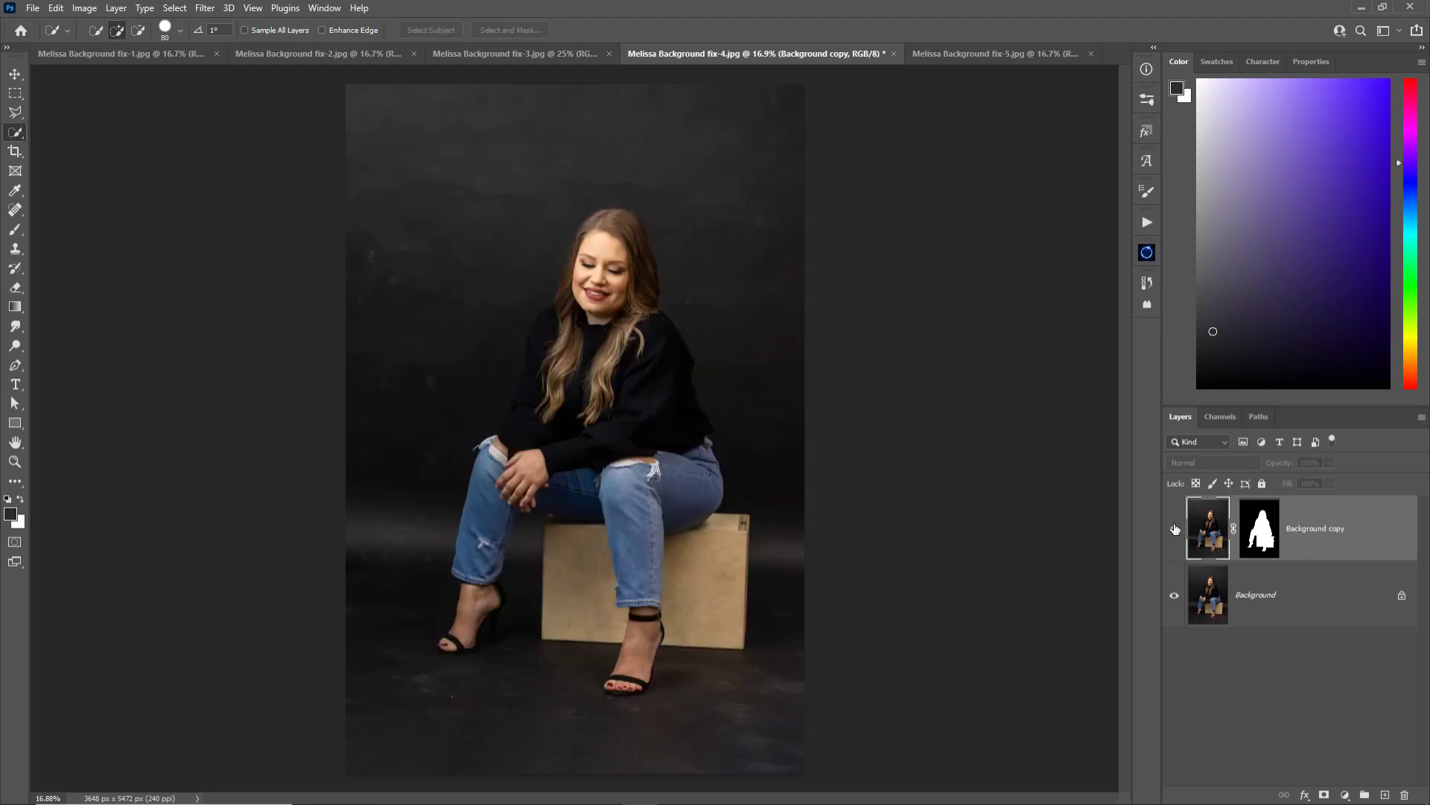
pyautogui.click(1175, 529)
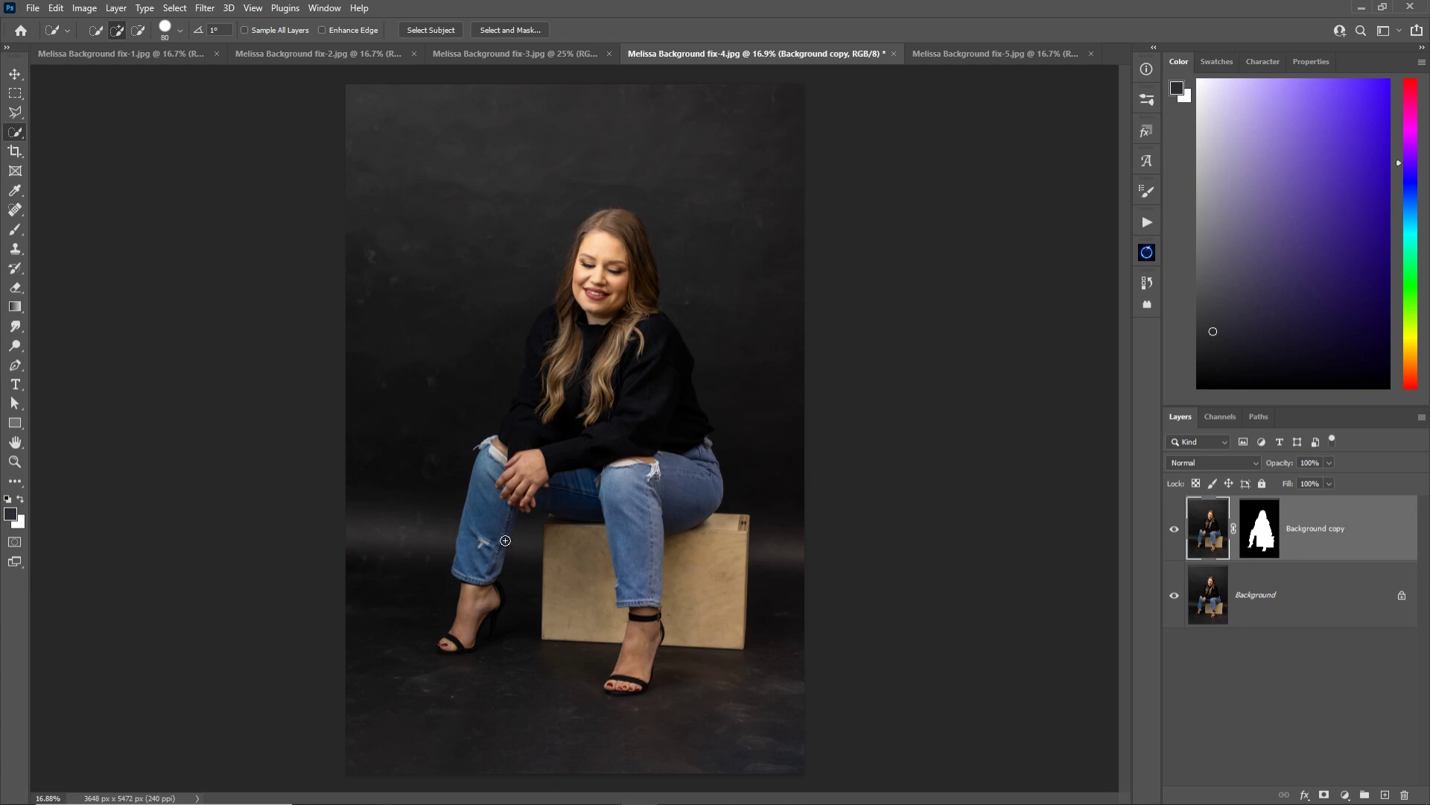
# Start a Surface Blur on the Background layer with radius 33 pixels and threshold 64 levels
pyautogui.click(1254, 601)
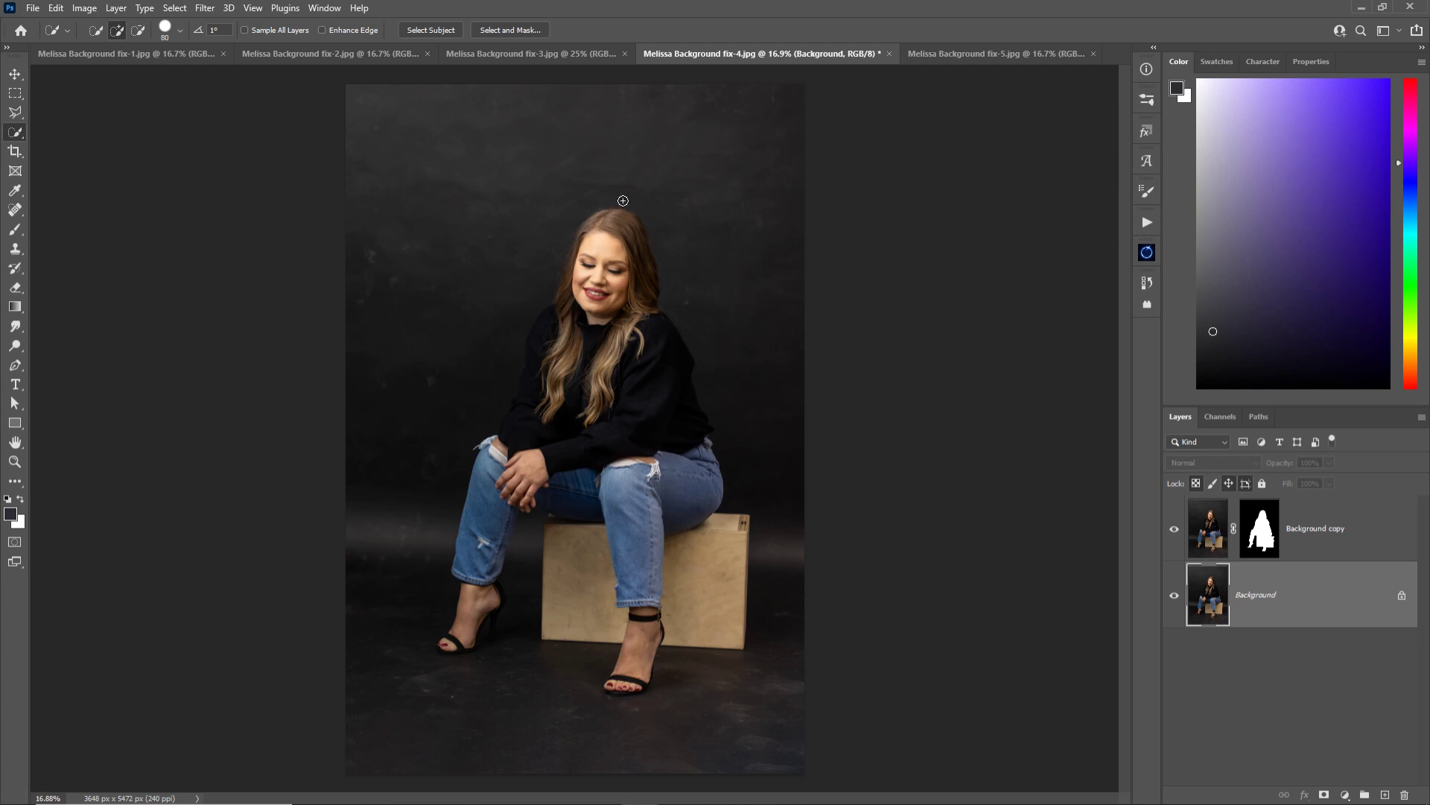
pyautogui.click(205, 8)
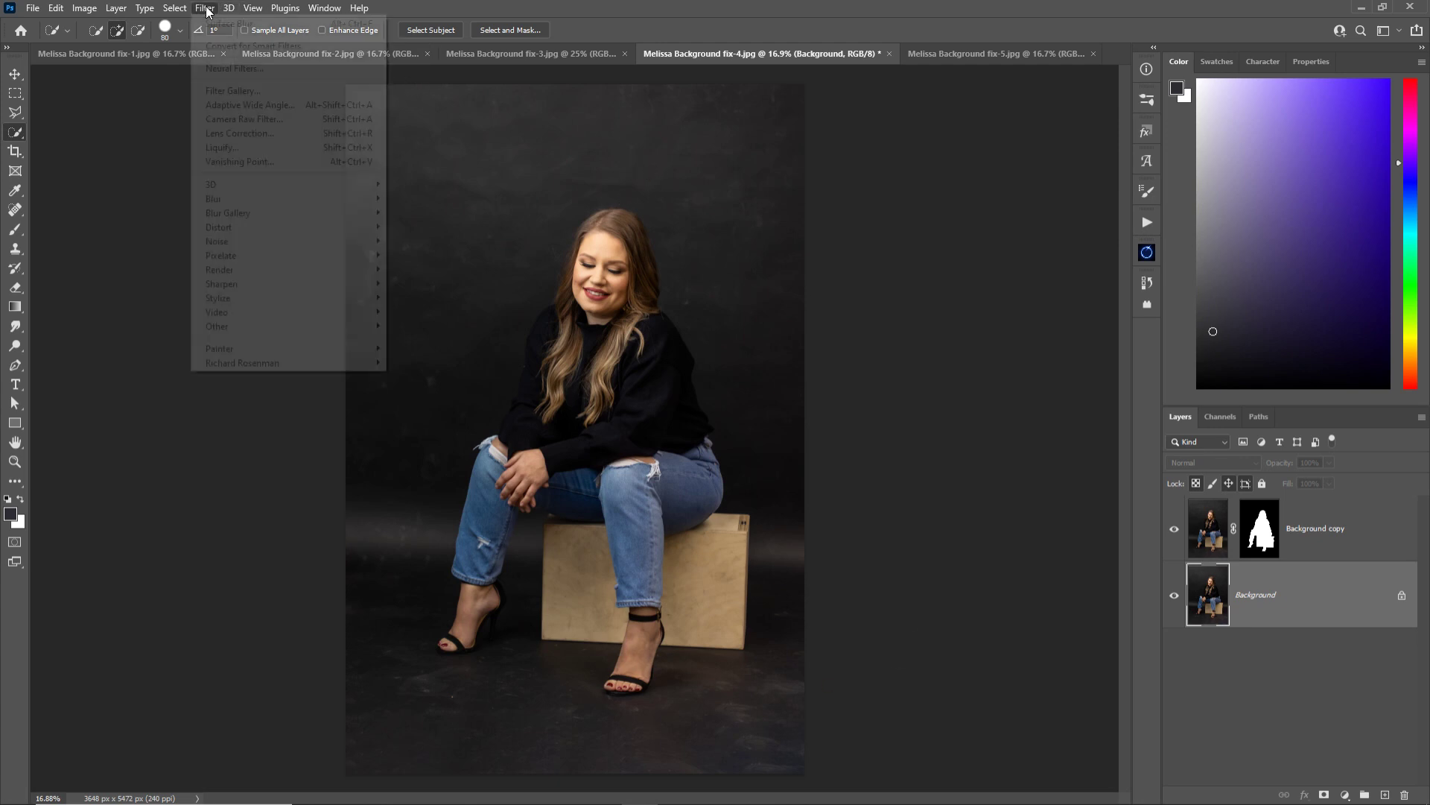
pyautogui.moveTo(315, 204)
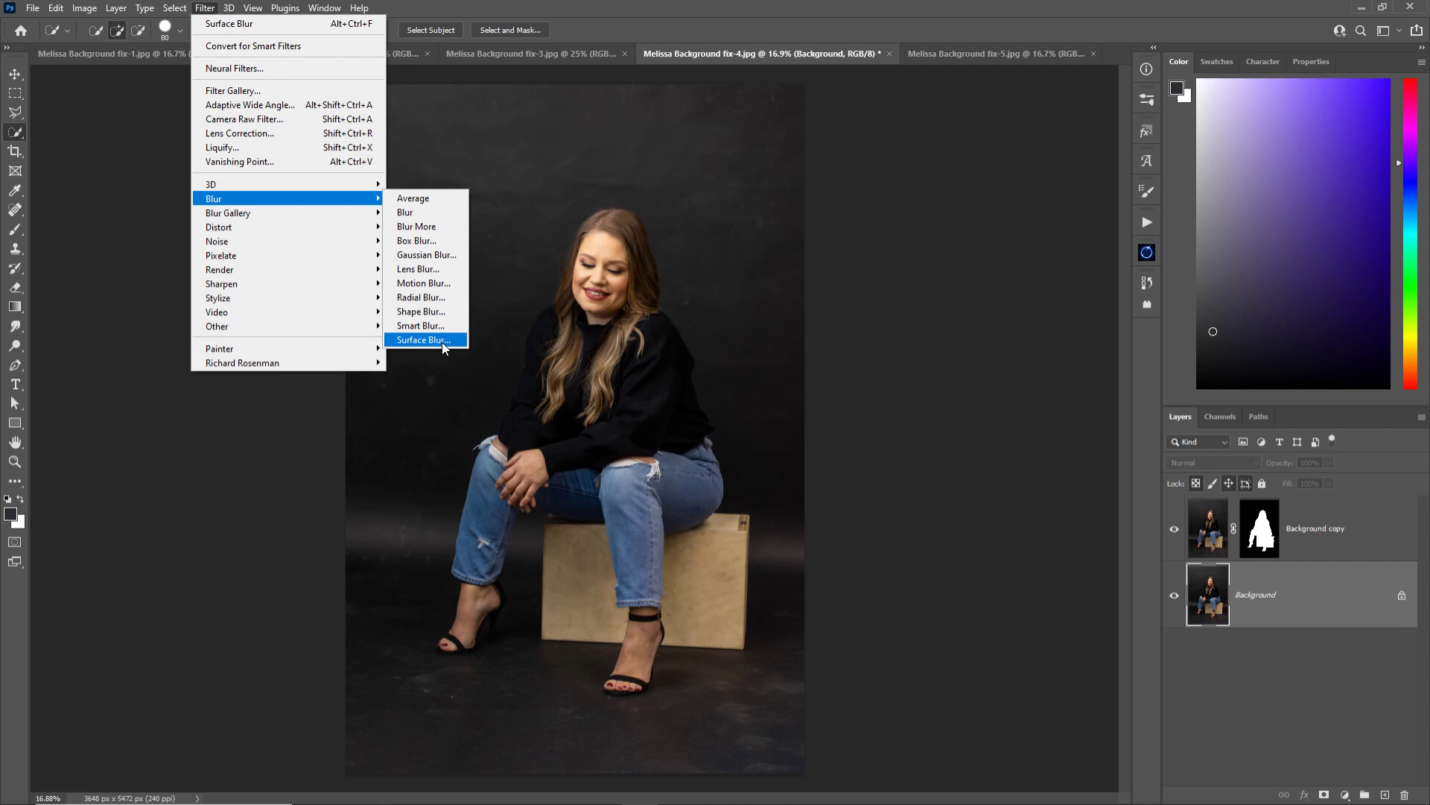
pyautogui.click(424, 339)
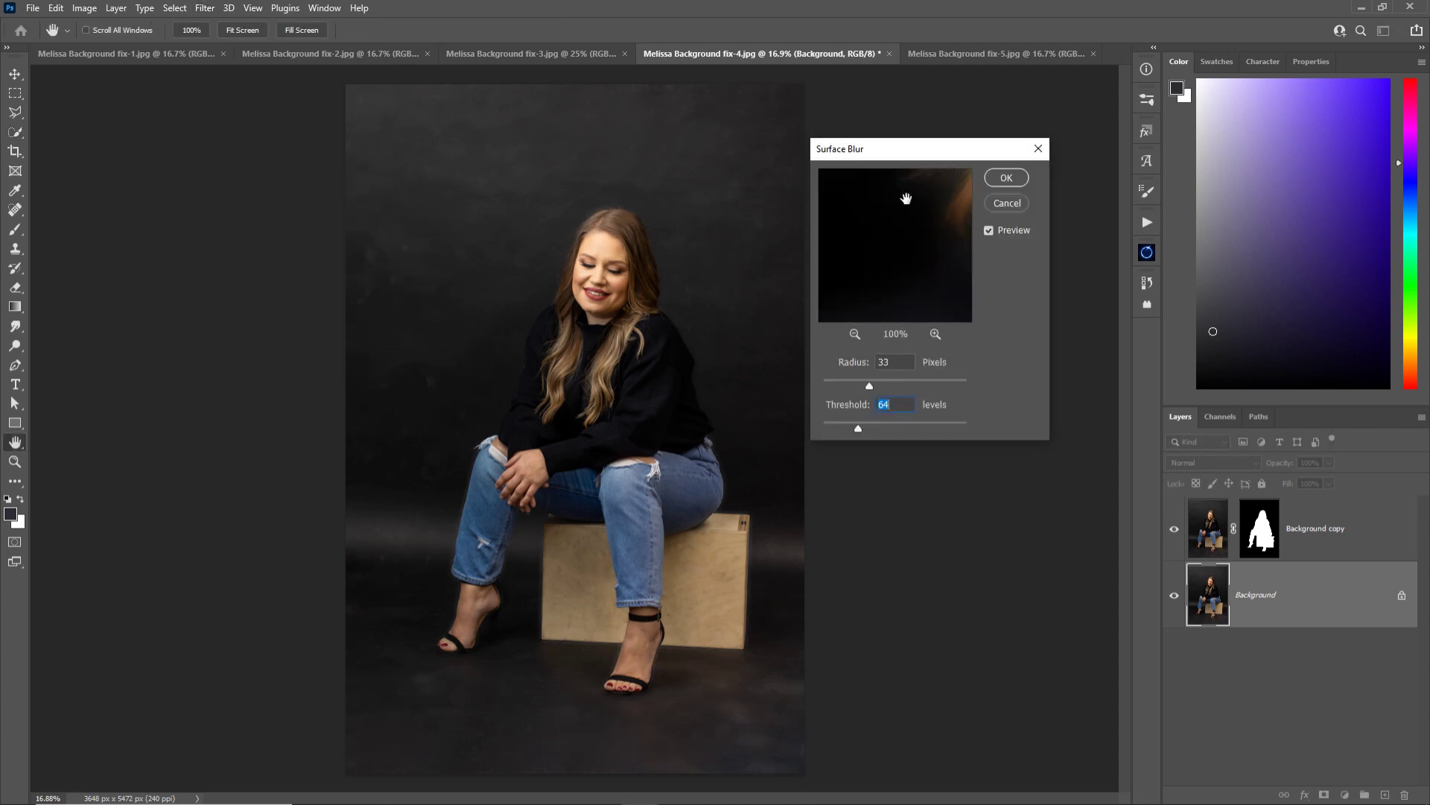
# Check the blur preview on the face and backdrop at 50% zoom, compare with the preview off, and apply the Surface Blur
pyautogui.click(444, 382)
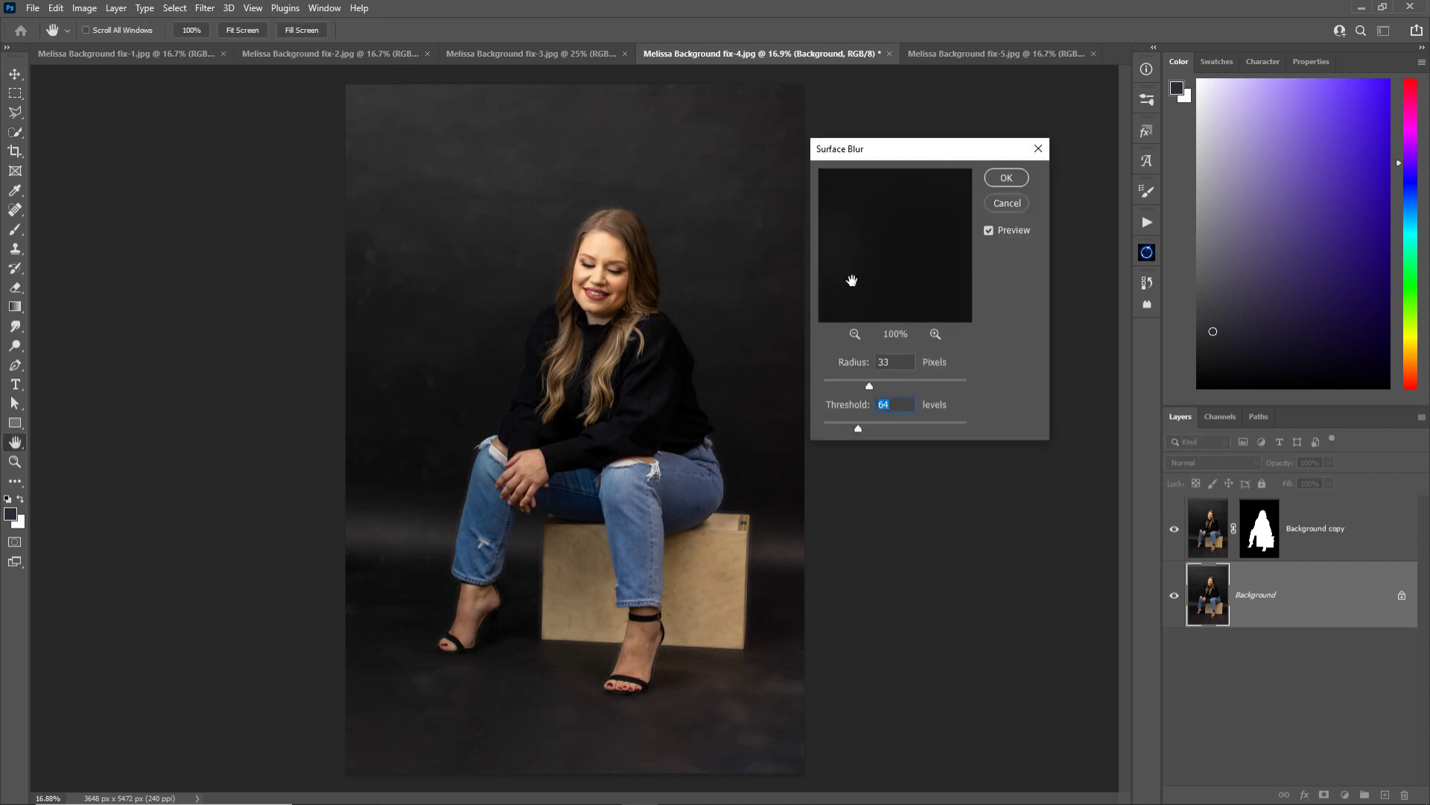
pyautogui.moveTo(851, 280); pyautogui.dragTo(910, 297)
pyautogui.click(596, 268)
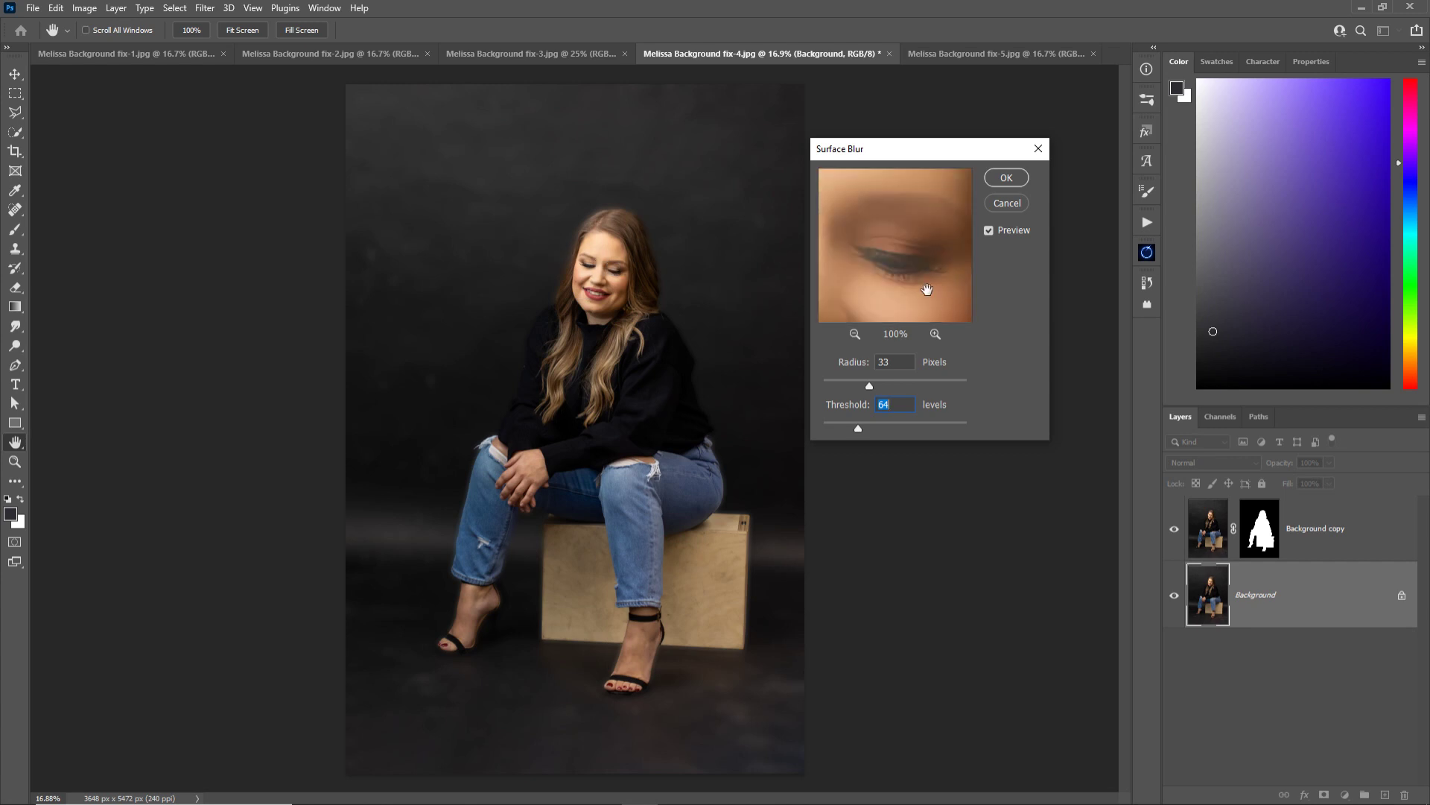
pyautogui.moveTo(926, 288); pyautogui.dragTo(941, 312)
pyautogui.click(856, 334)
pyautogui.click(856, 333)
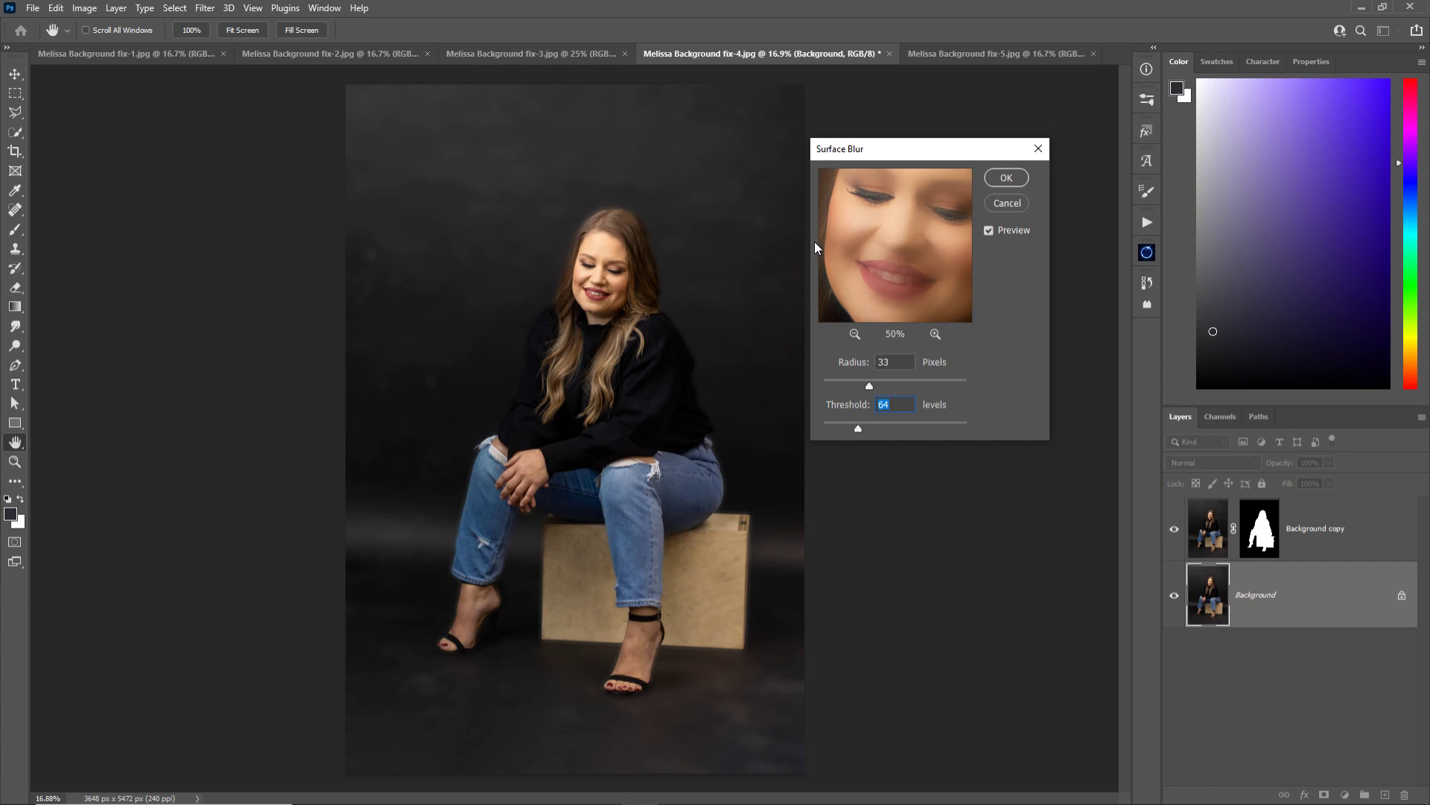
pyautogui.click(435, 223)
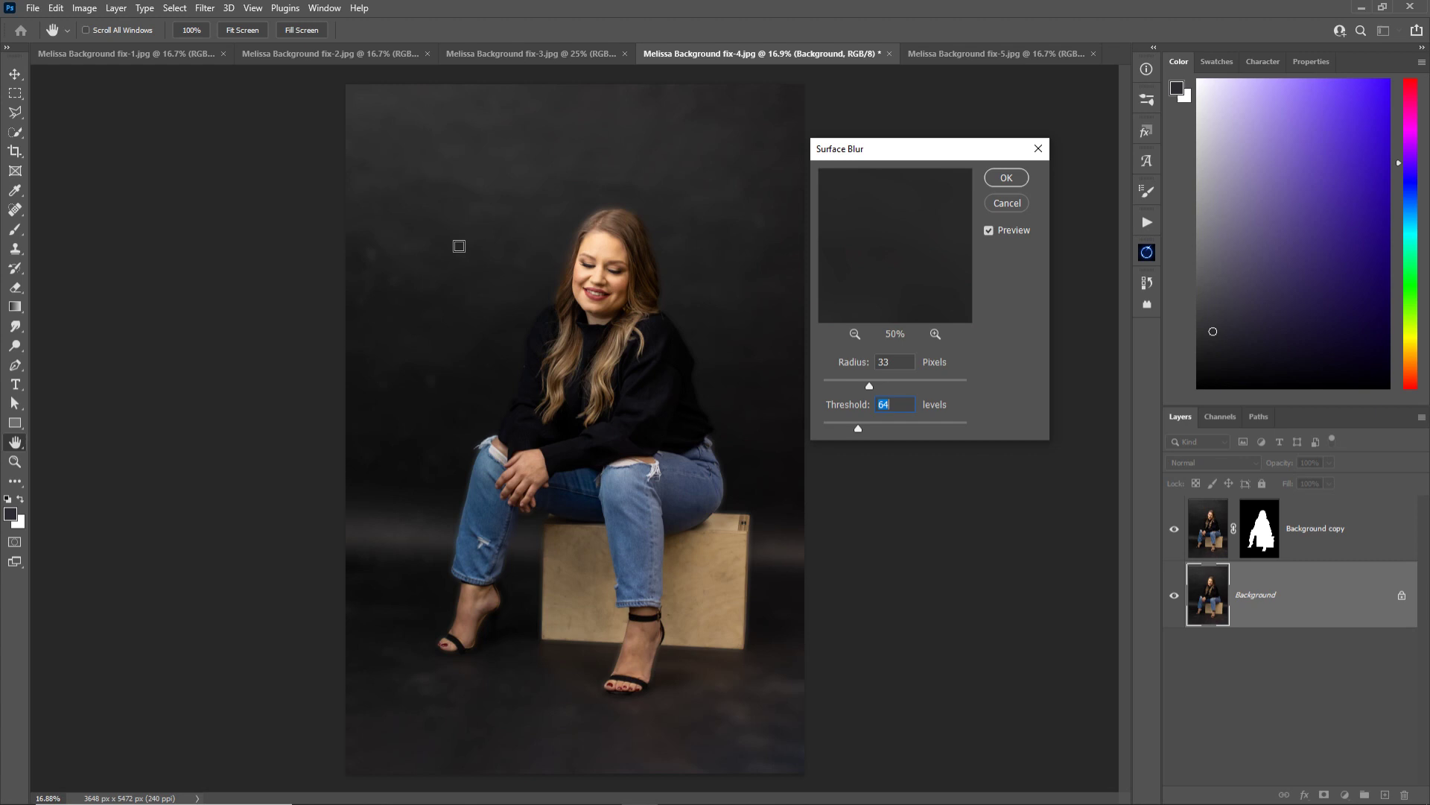
pyautogui.click(989, 233)
pyautogui.click(990, 232)
pyautogui.click(1020, 181)
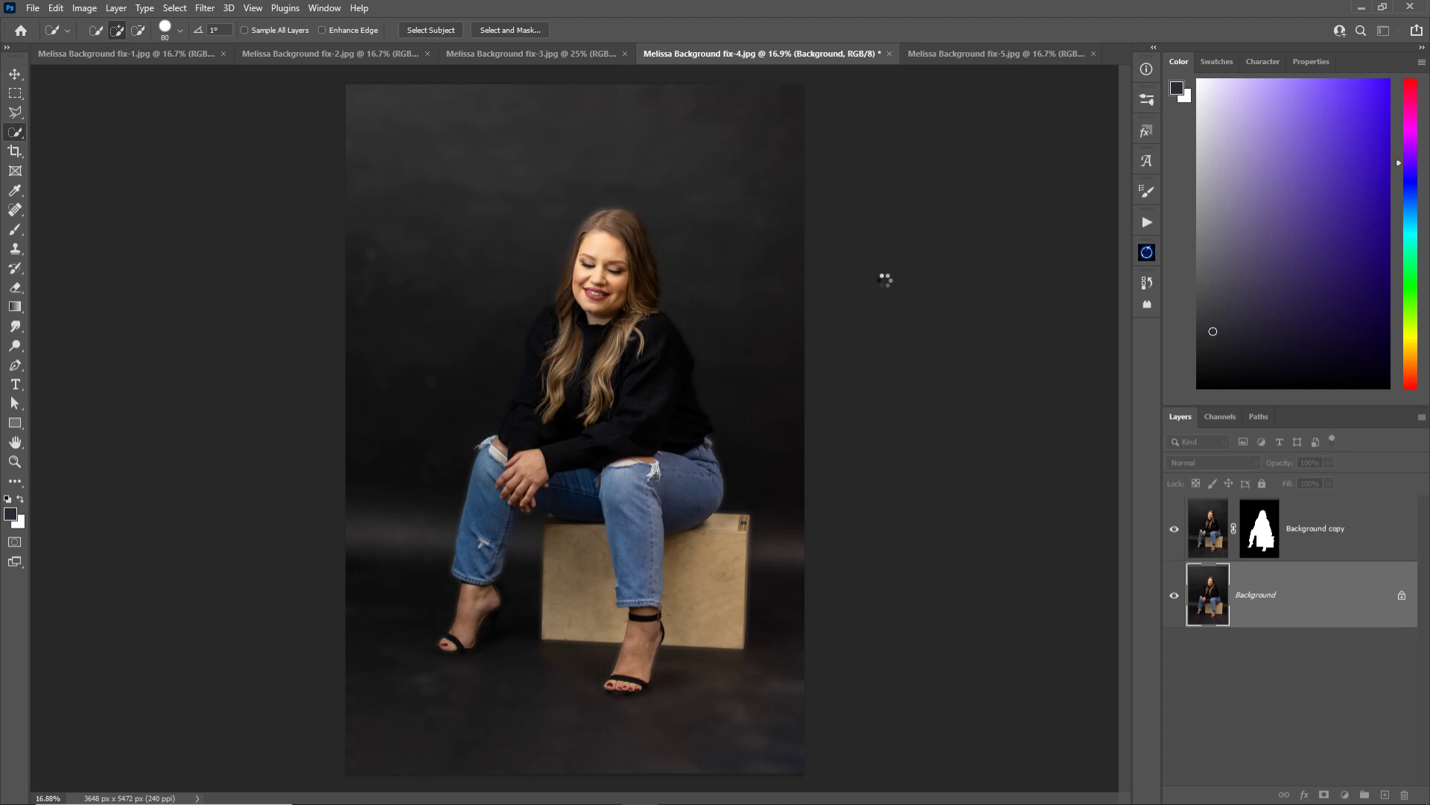
# Inspect the blurred backdrop up close in the upper-left area of the photo
pyautogui.press('z')
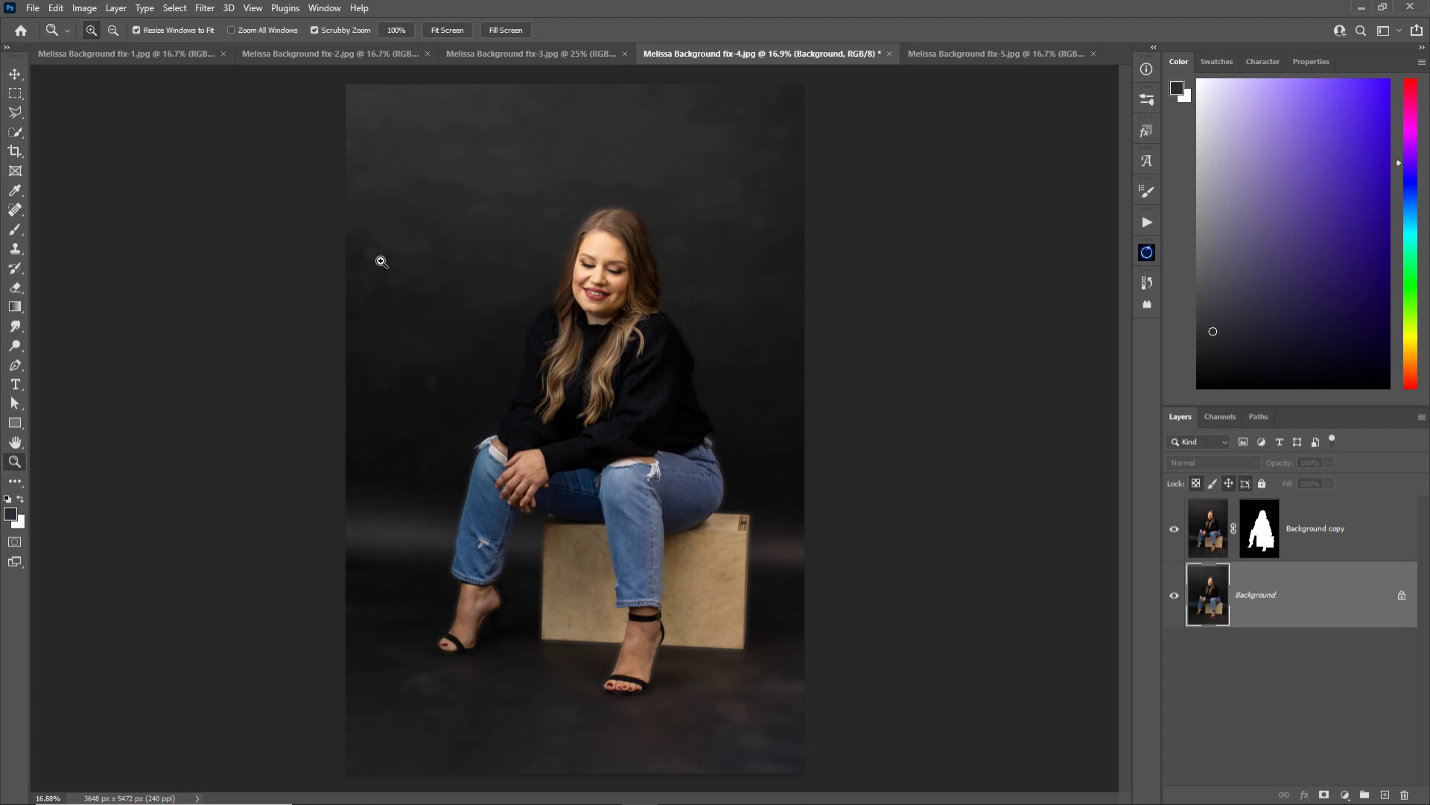
pyautogui.moveTo(373, 261); pyautogui.dragTo(476, 271)
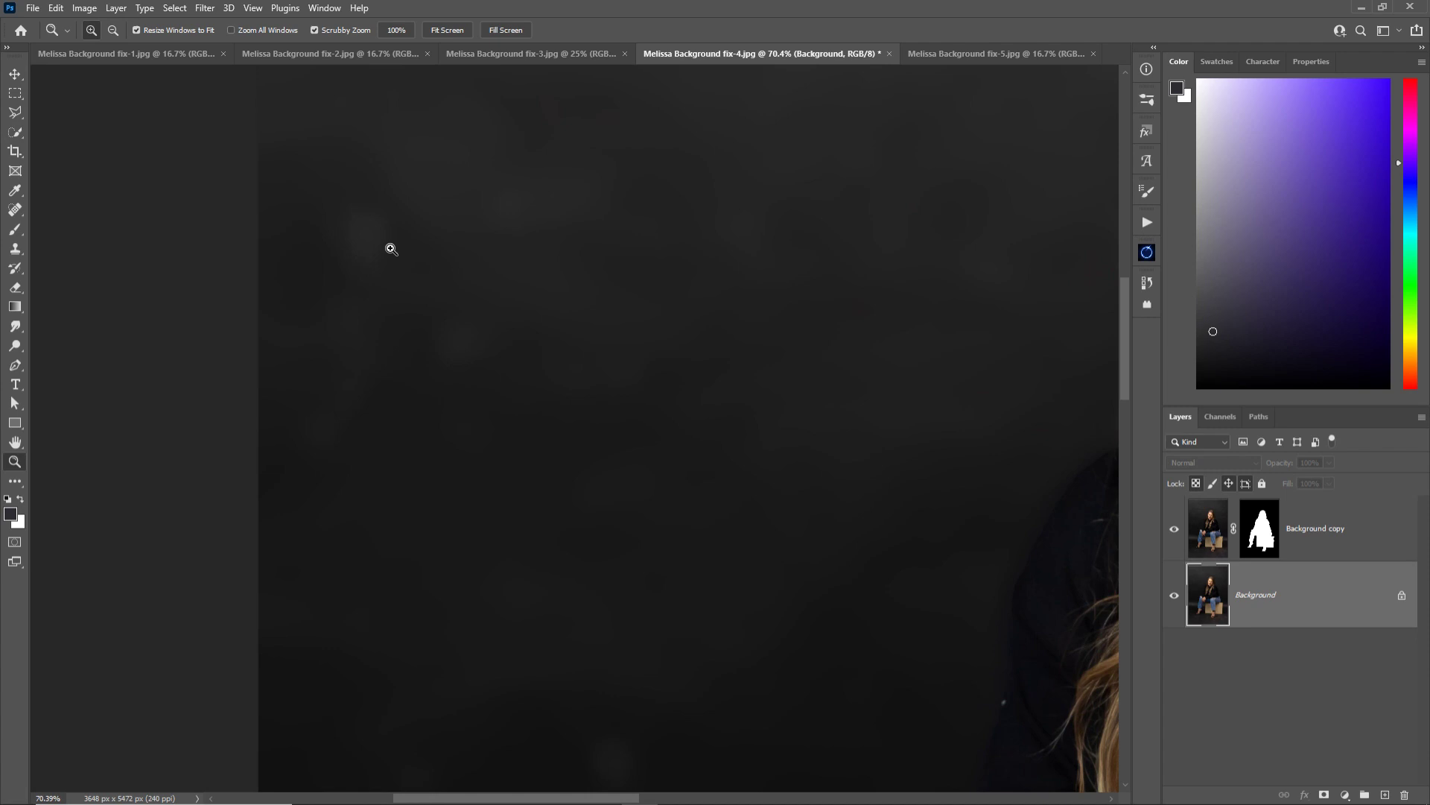
pyautogui.moveTo(561, 287); pyautogui.dragTo(455, 293)
# In the Background fix-3 photo, outline the black upper-left corner with the Polygonal Lasso, fill it with matching backdrop, and deselect
pyautogui.click(572, 54)
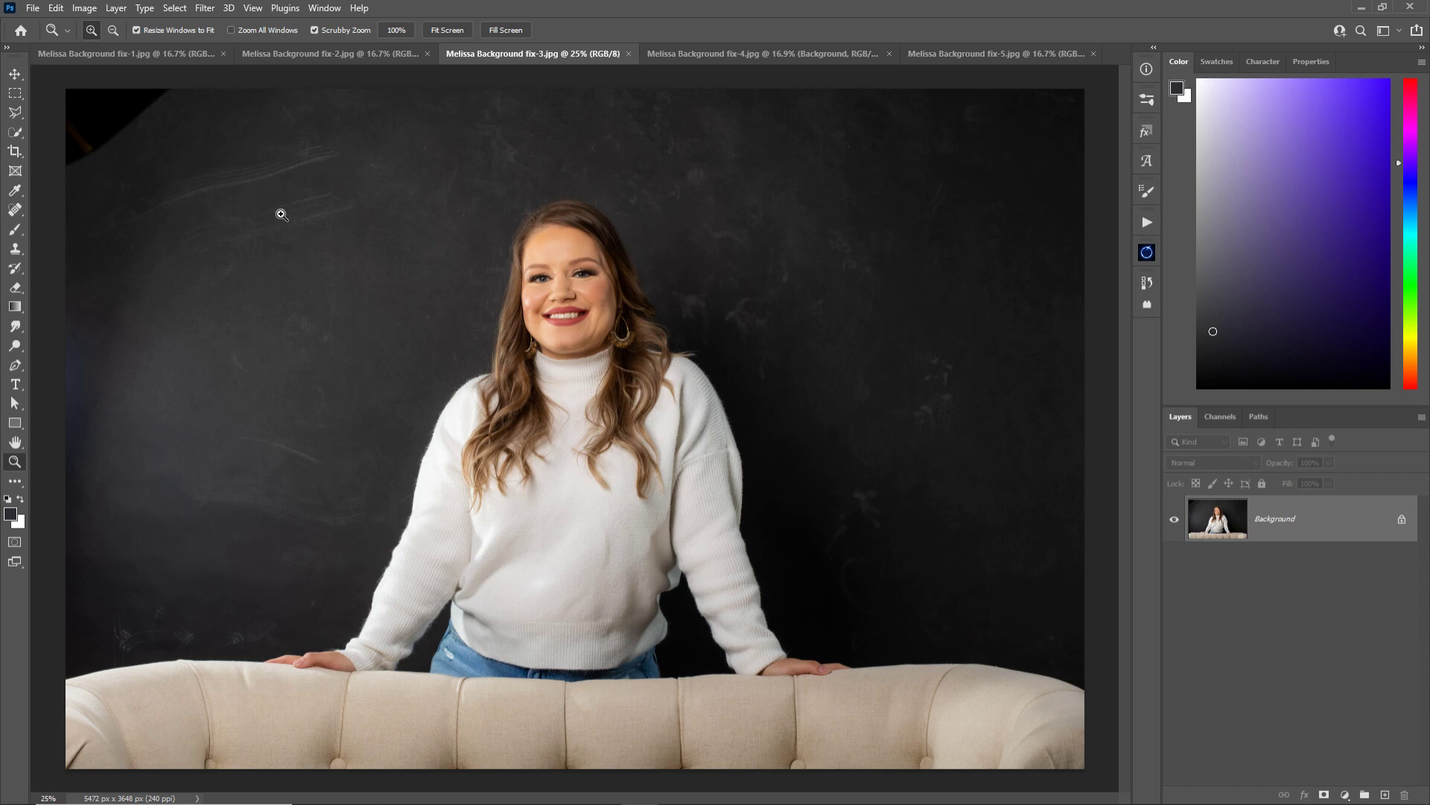
pyautogui.press('l')
pyautogui.click(67, 191)
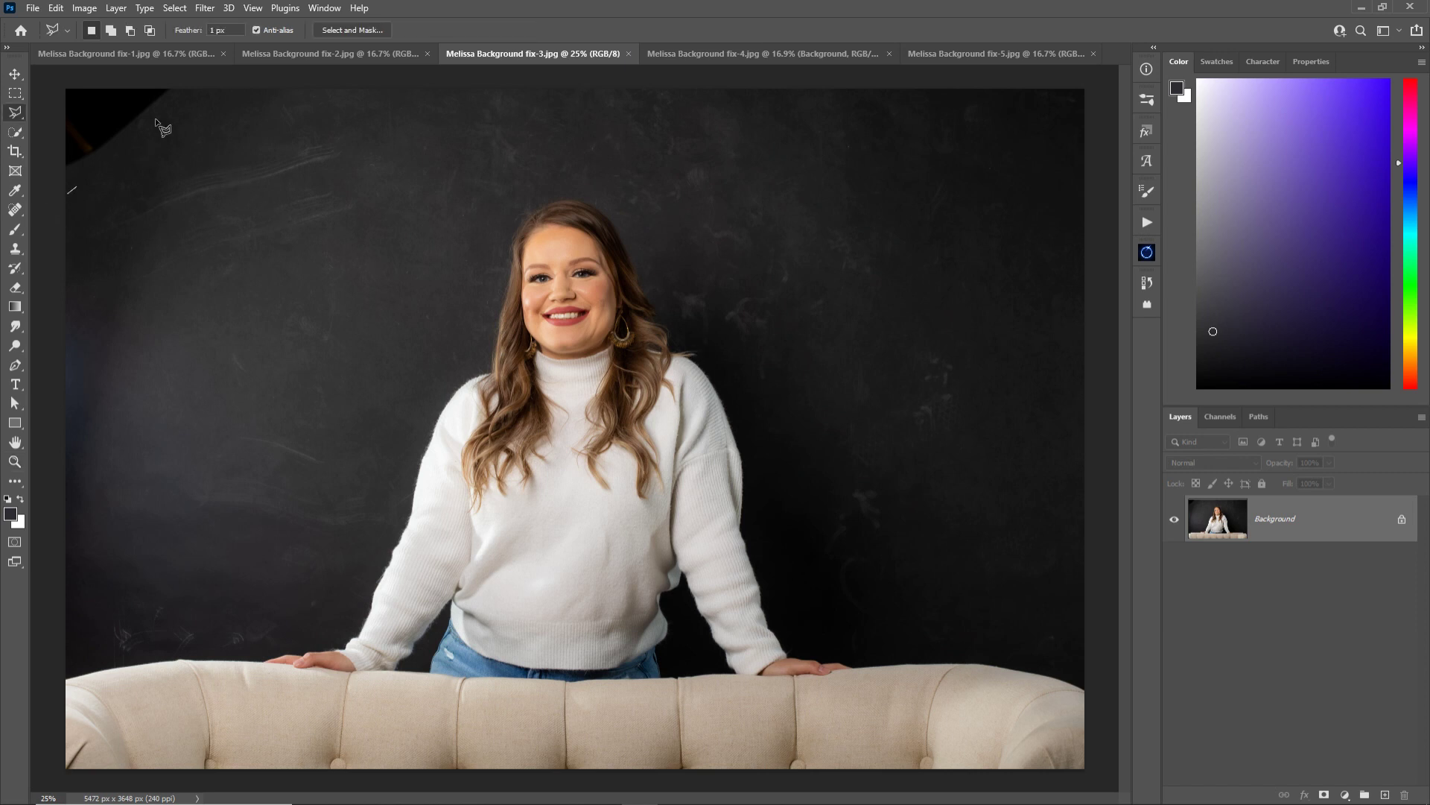
pyautogui.click(203, 78)
pyautogui.click(52, 84)
pyautogui.click(72, 196)
pyautogui.hotkey('shift', 'F5')
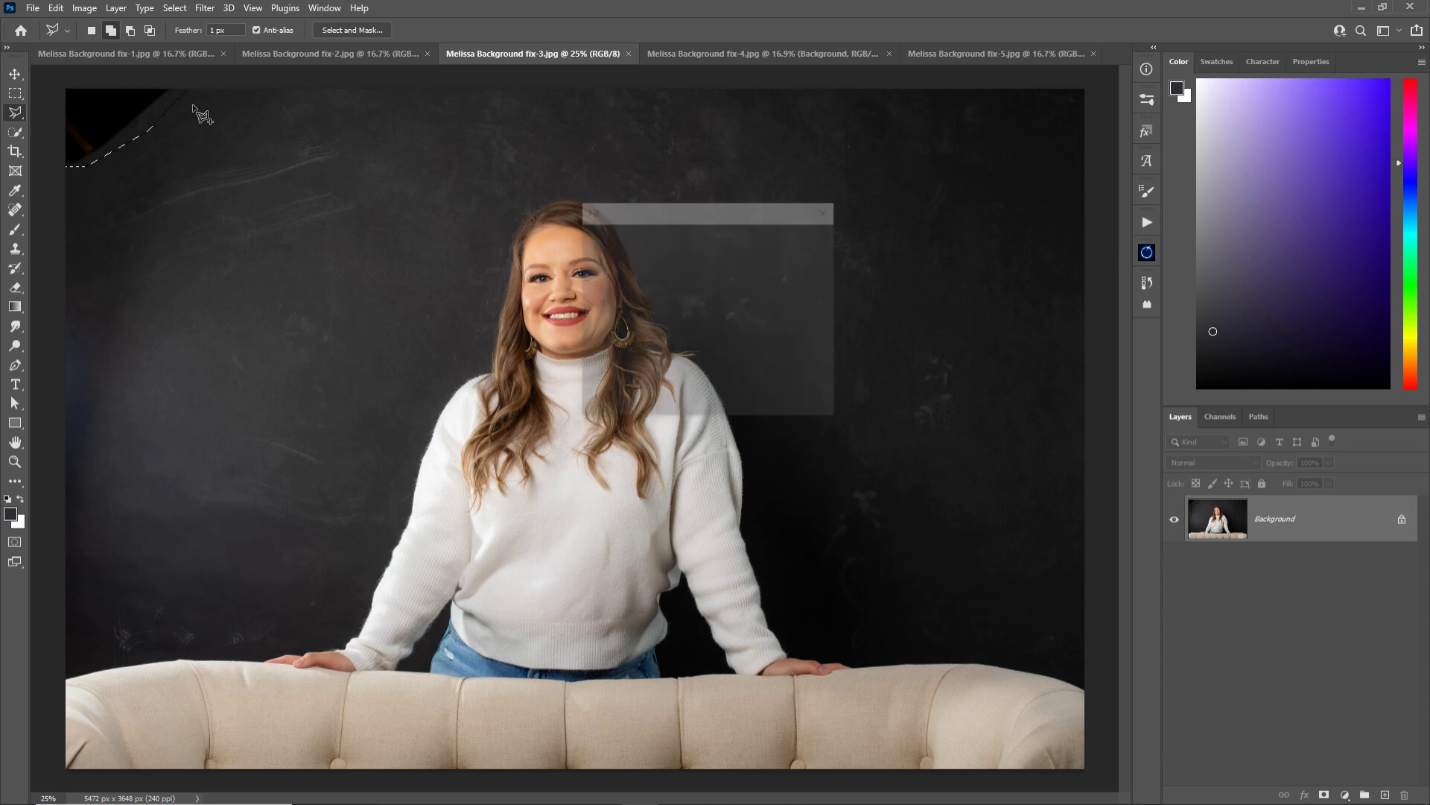
pyautogui.press('Return')
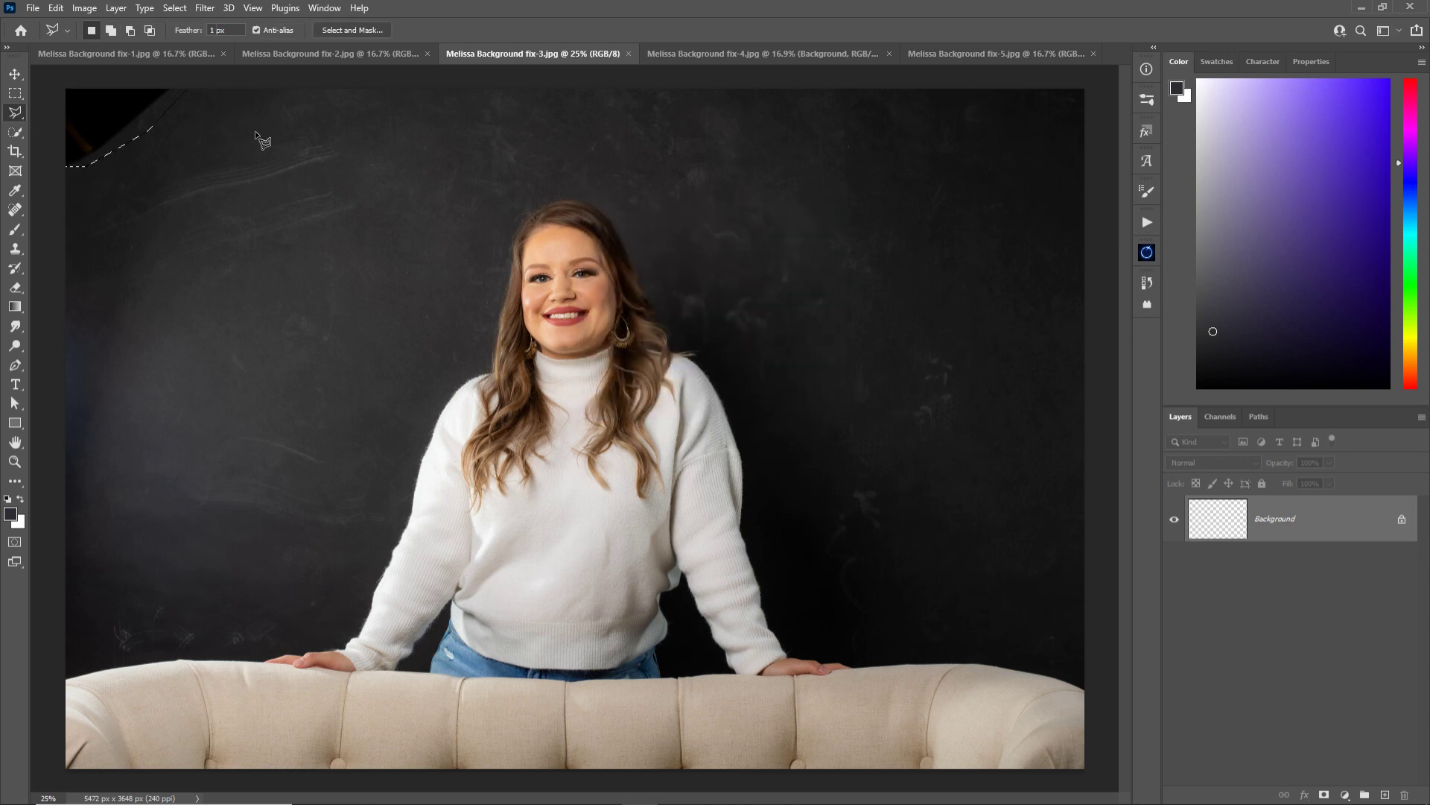
pyautogui.hotkey('ctrl', 'd')
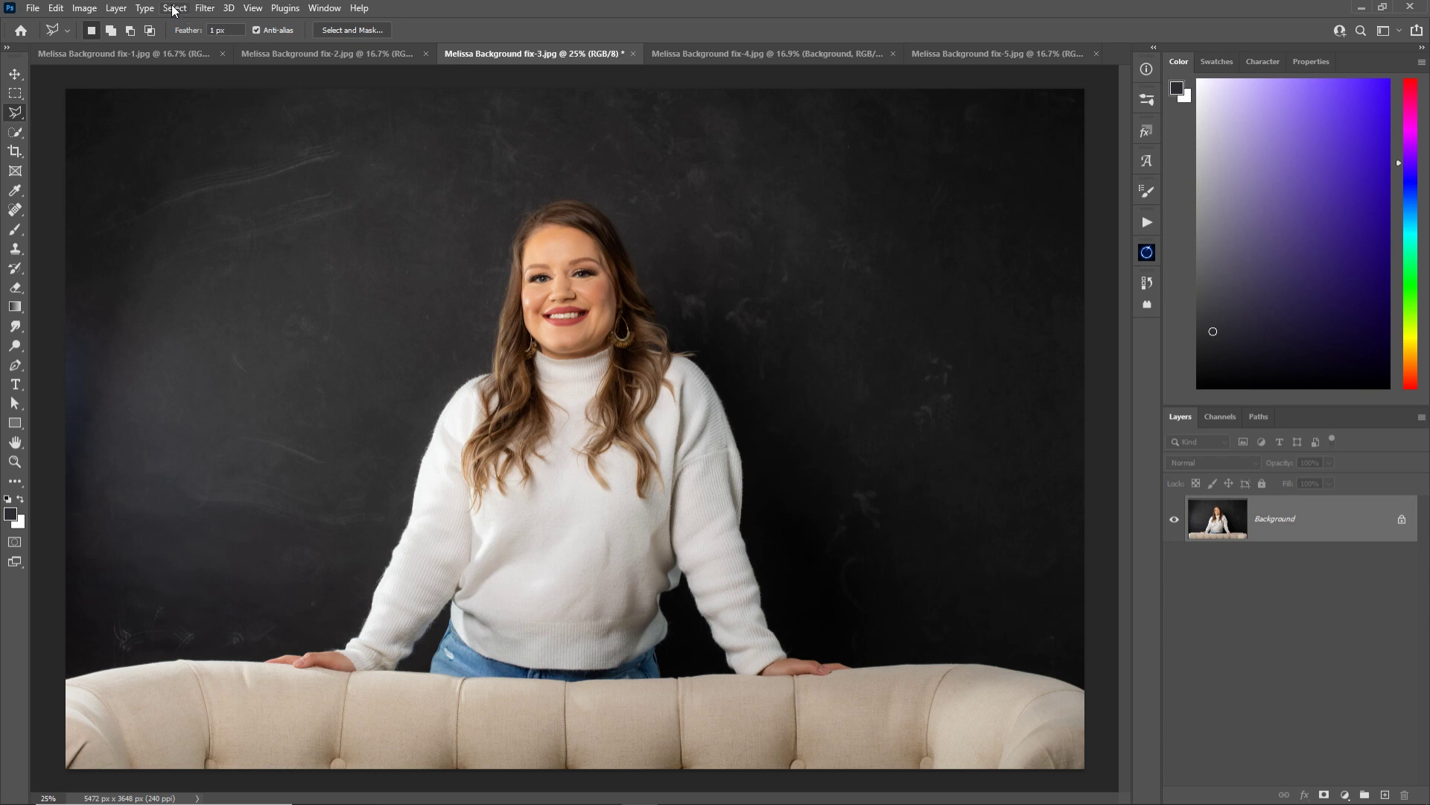
# Select the woman automatically and extend the selection over the entire sofa with the Quick Selection tool
pyautogui.click(174, 9)
pyautogui.click(248, 184)
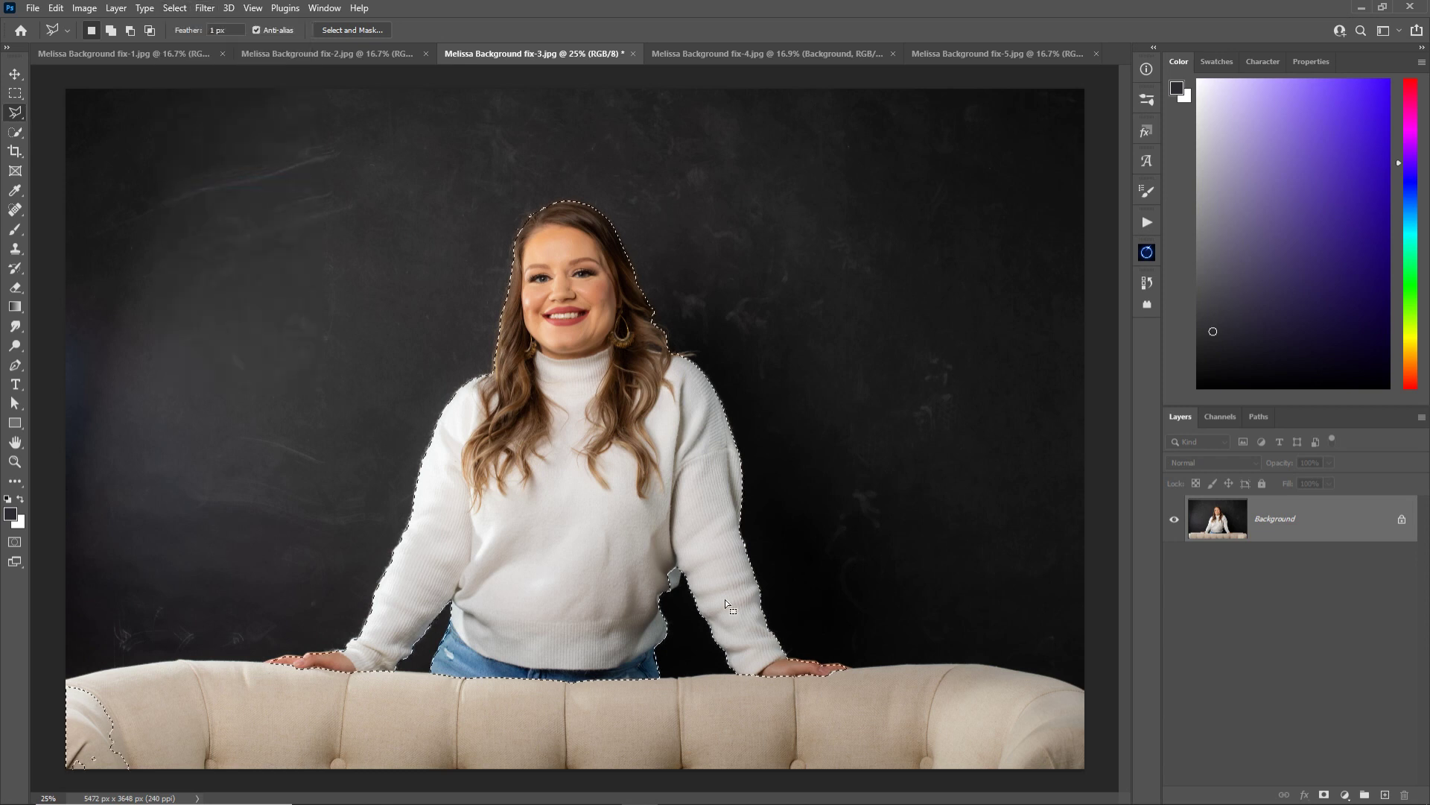
pyautogui.press('w')
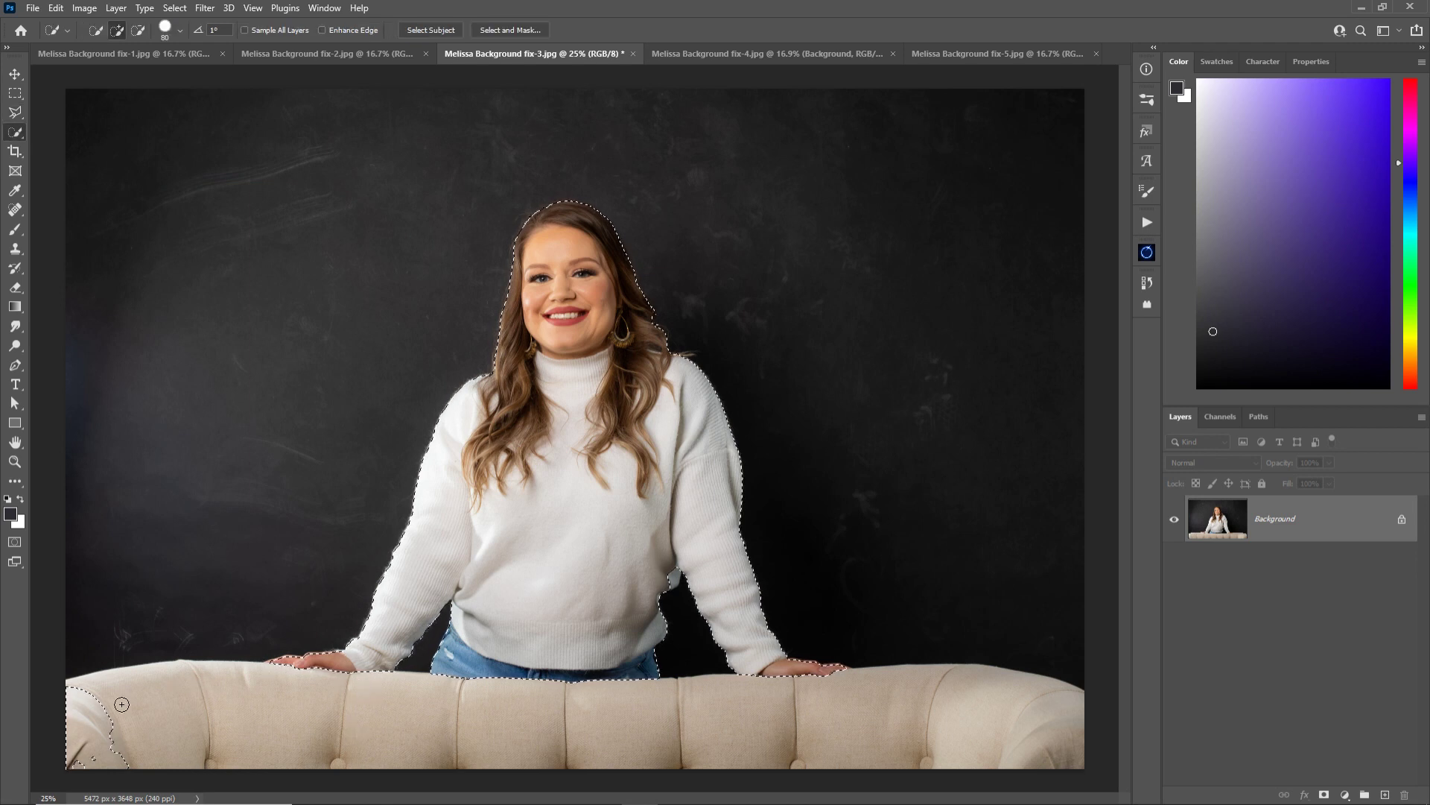
pyautogui.moveTo(85, 703); pyautogui.dragTo(304, 717)
pyautogui.rightClick(18, 130)
pyautogui.click(19, 132)
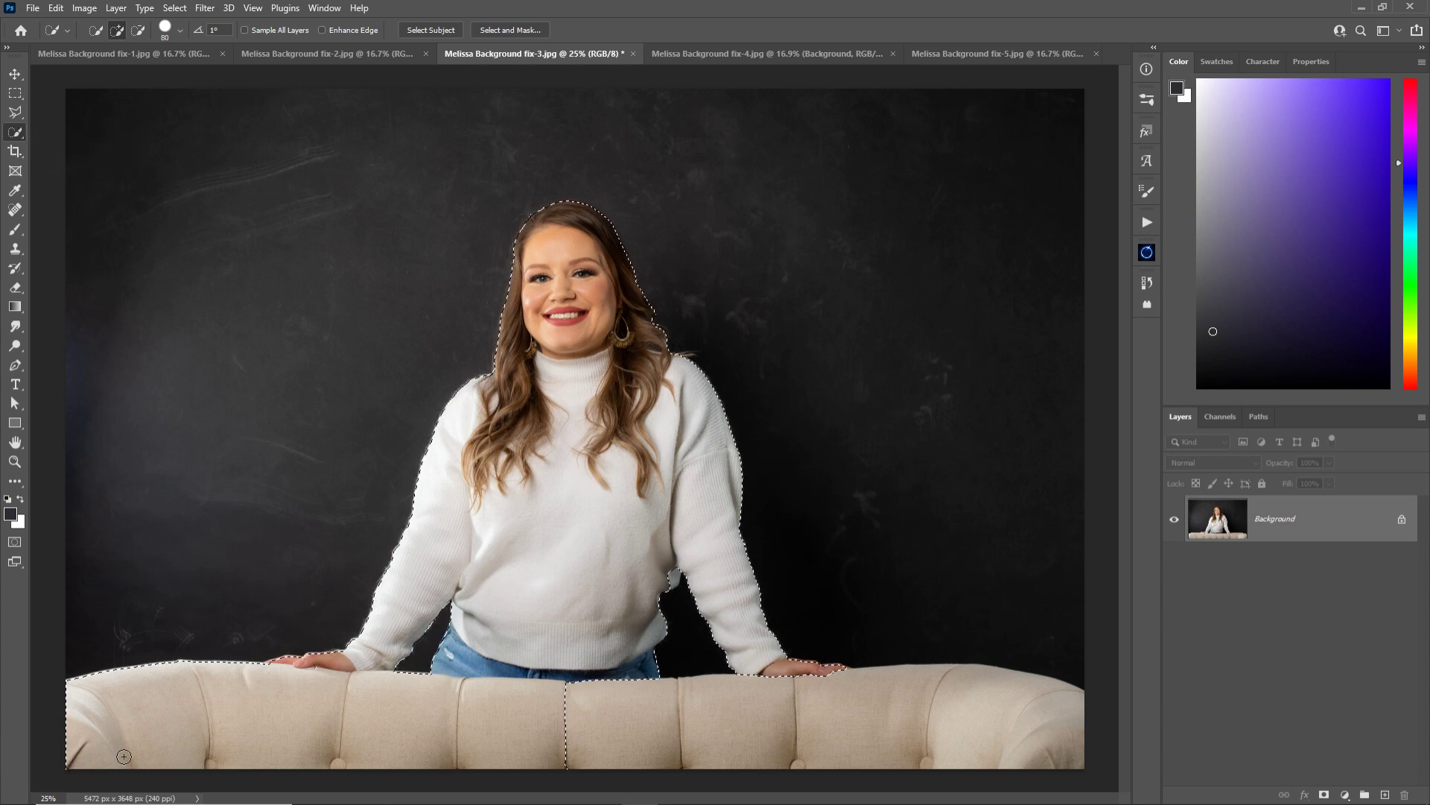
pyautogui.moveTo(124, 756)
pyautogui.mouseDown()
pyautogui.moveTo(496, 737)
pyautogui.moveTo(1036, 744)
pyautogui.mouseUp()
# Duplicate the Background layer with the copy masked to the woman and sofa, and add an empty layer between the two
pyautogui.rightClick(1369, 529)
pyautogui.click(1364, 559)
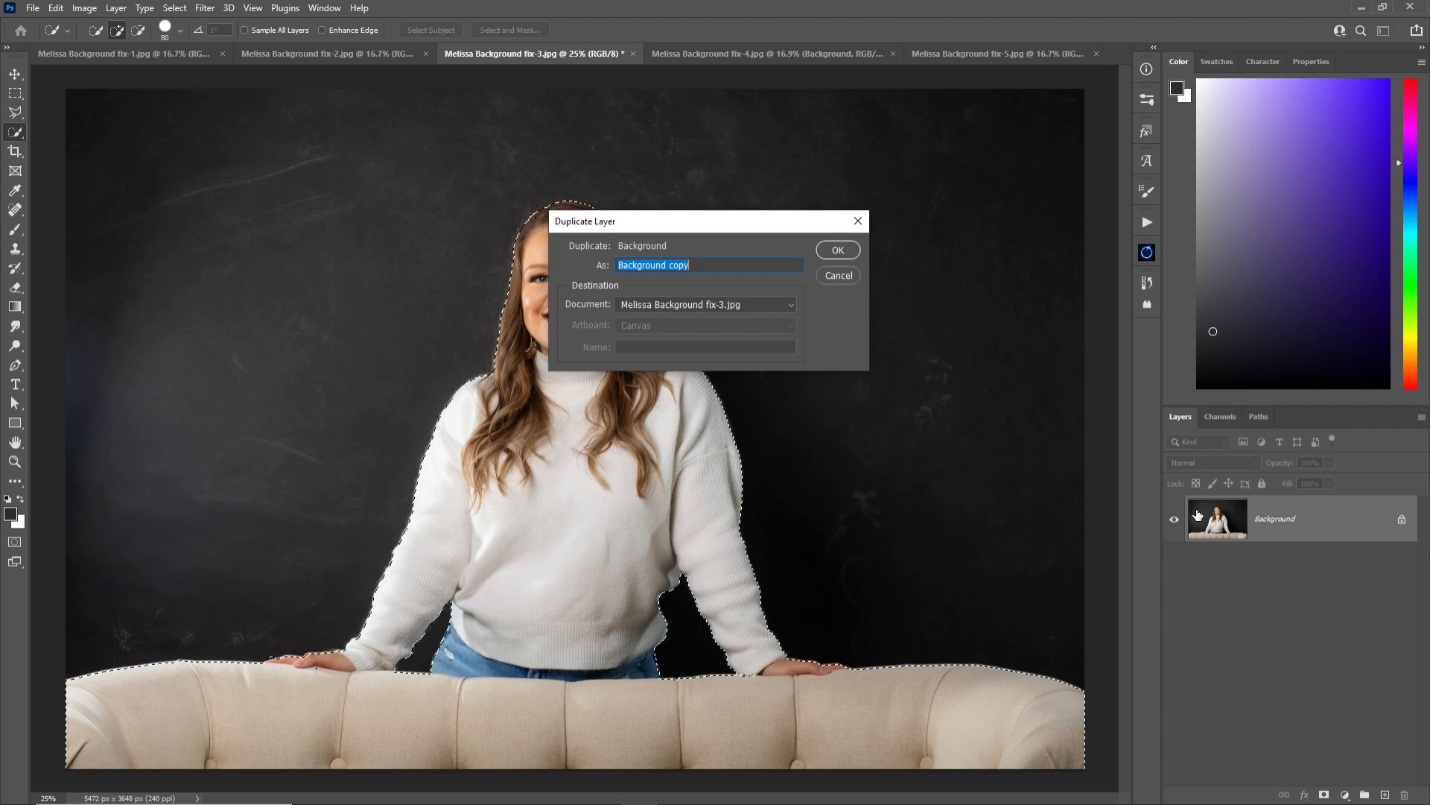
pyautogui.press('Return')
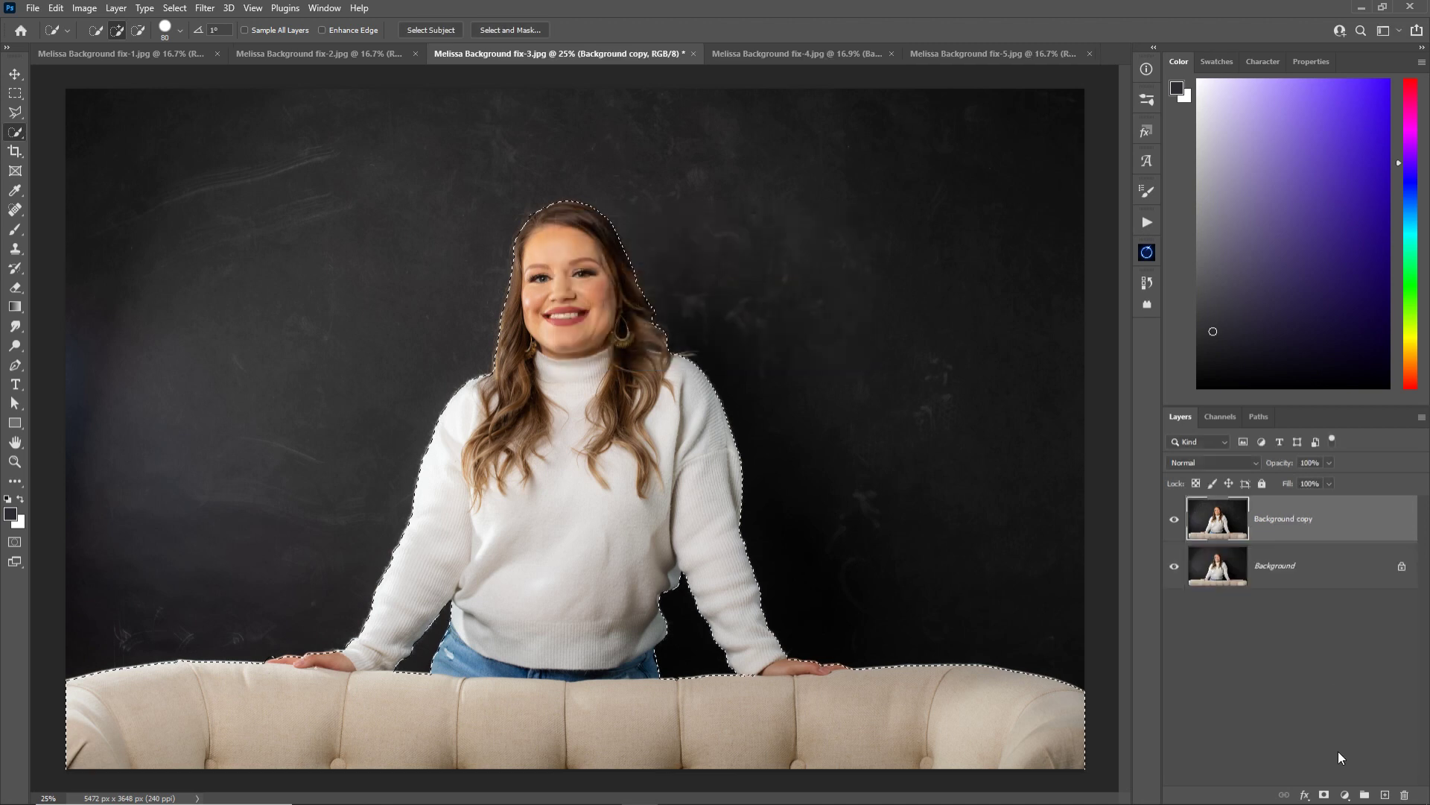
pyautogui.click(1324, 795)
pyautogui.click(1227, 566)
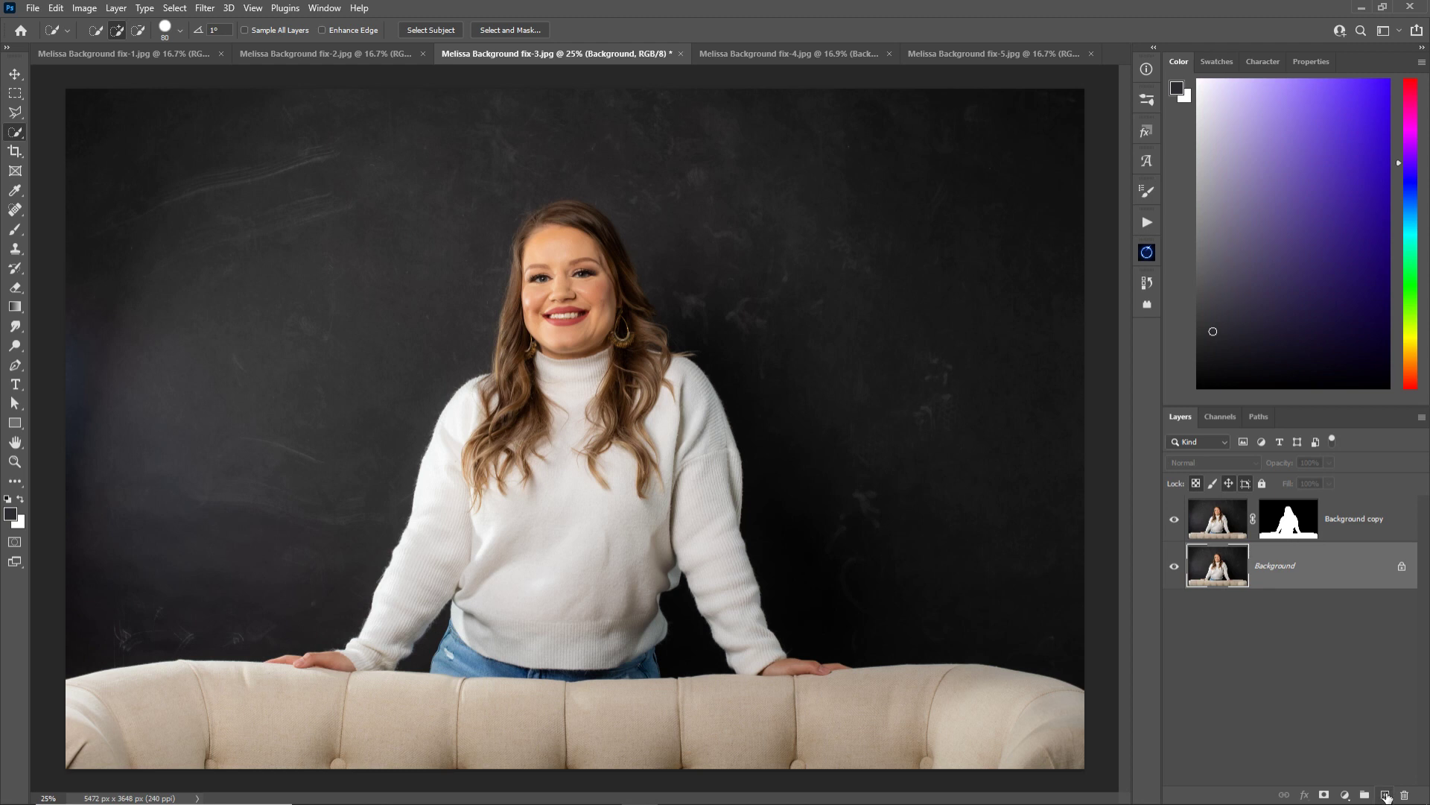
pyautogui.click(1386, 795)
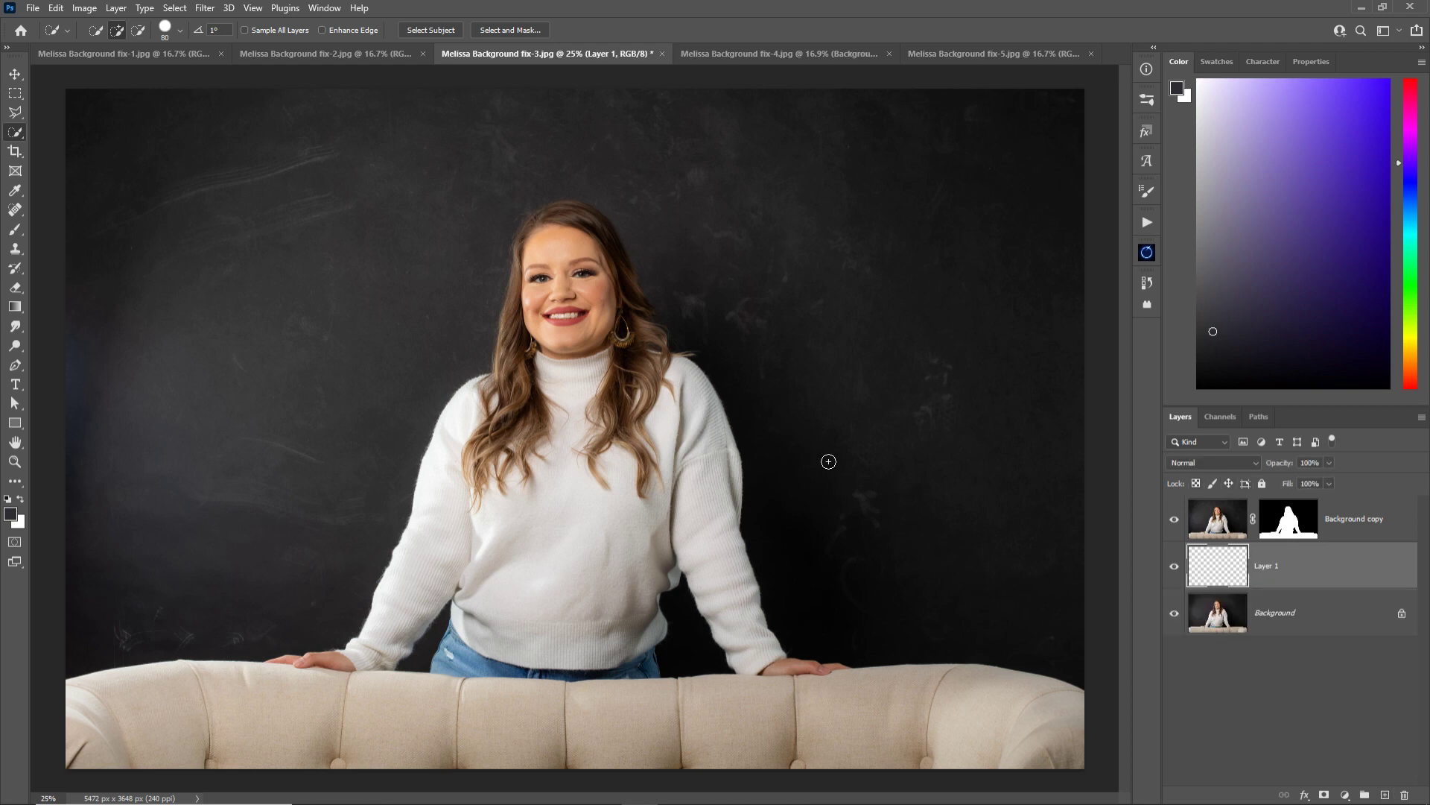
# Choose the soft 1923 px brush from the My FX brushes and enlarge it to 5000 px
pyautogui.press('b')
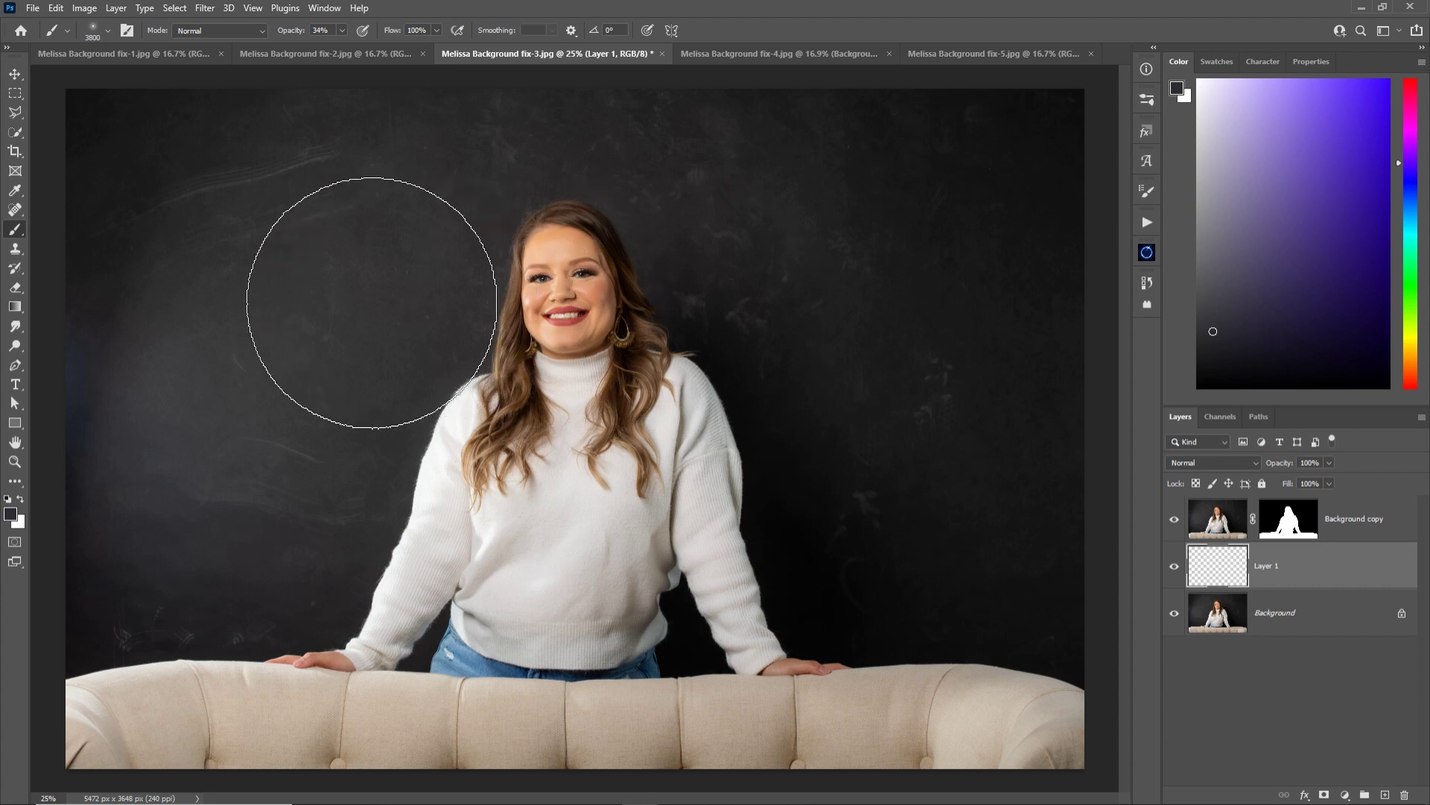
pyautogui.rightClick(371, 303)
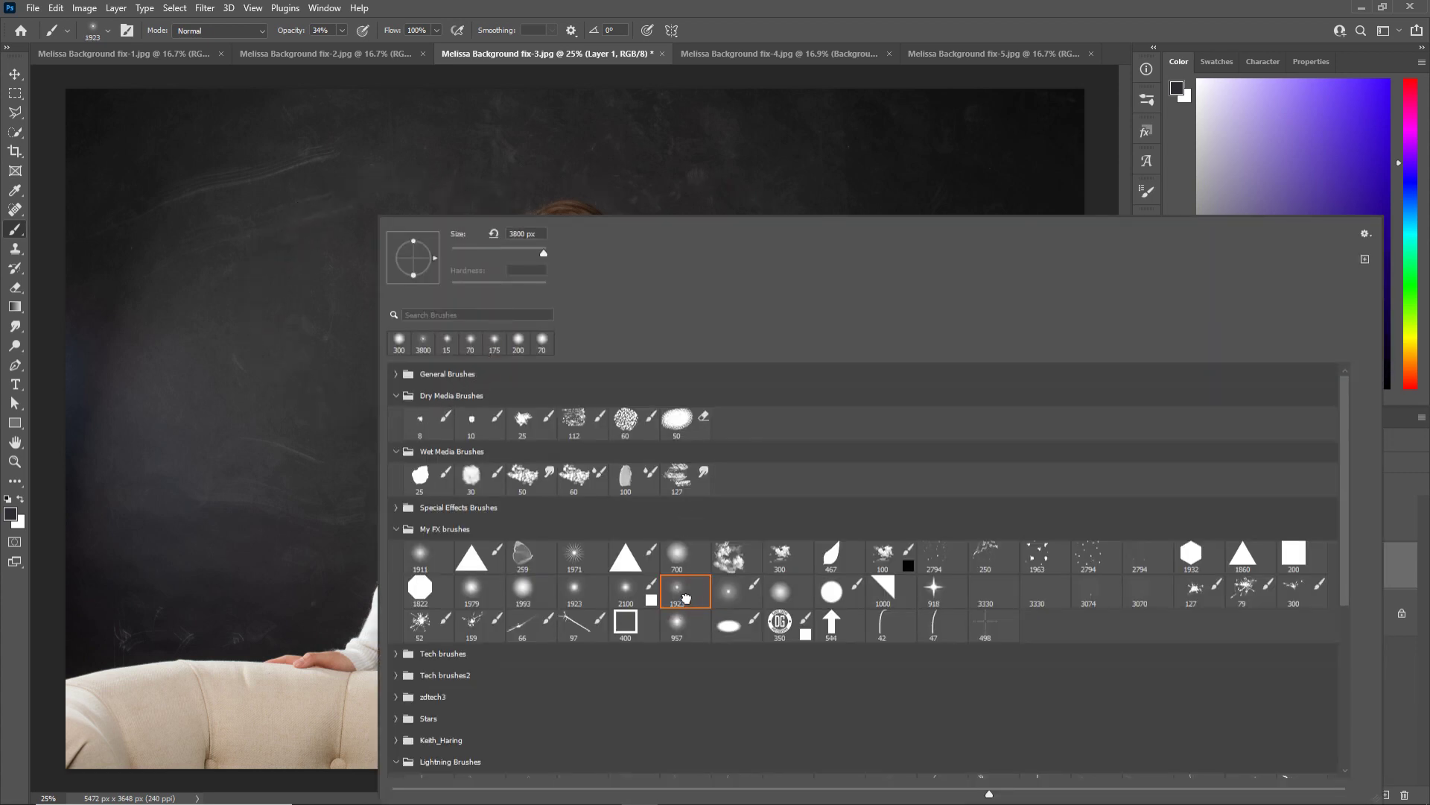
pyautogui.click(832, 591)
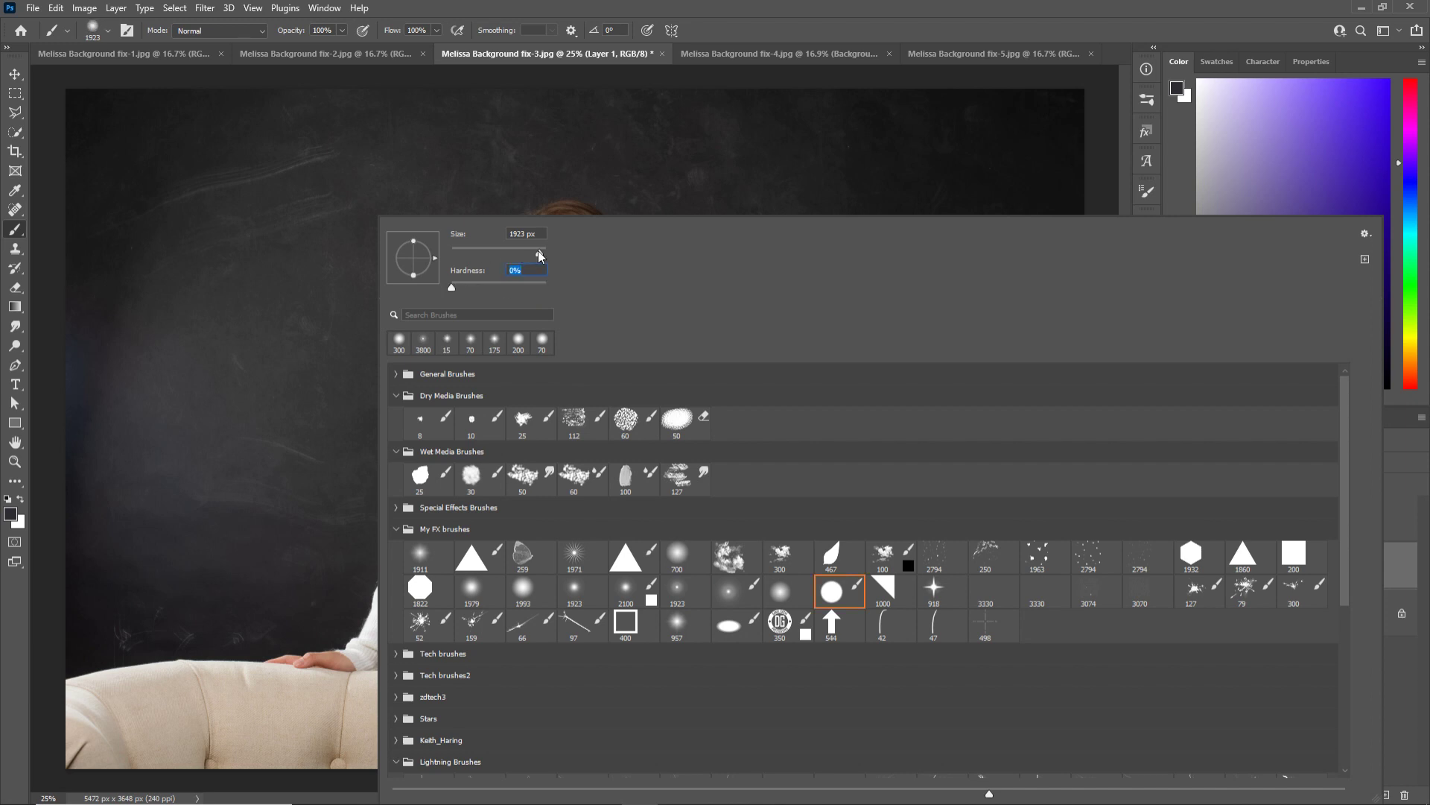
pyautogui.click(682, 594)
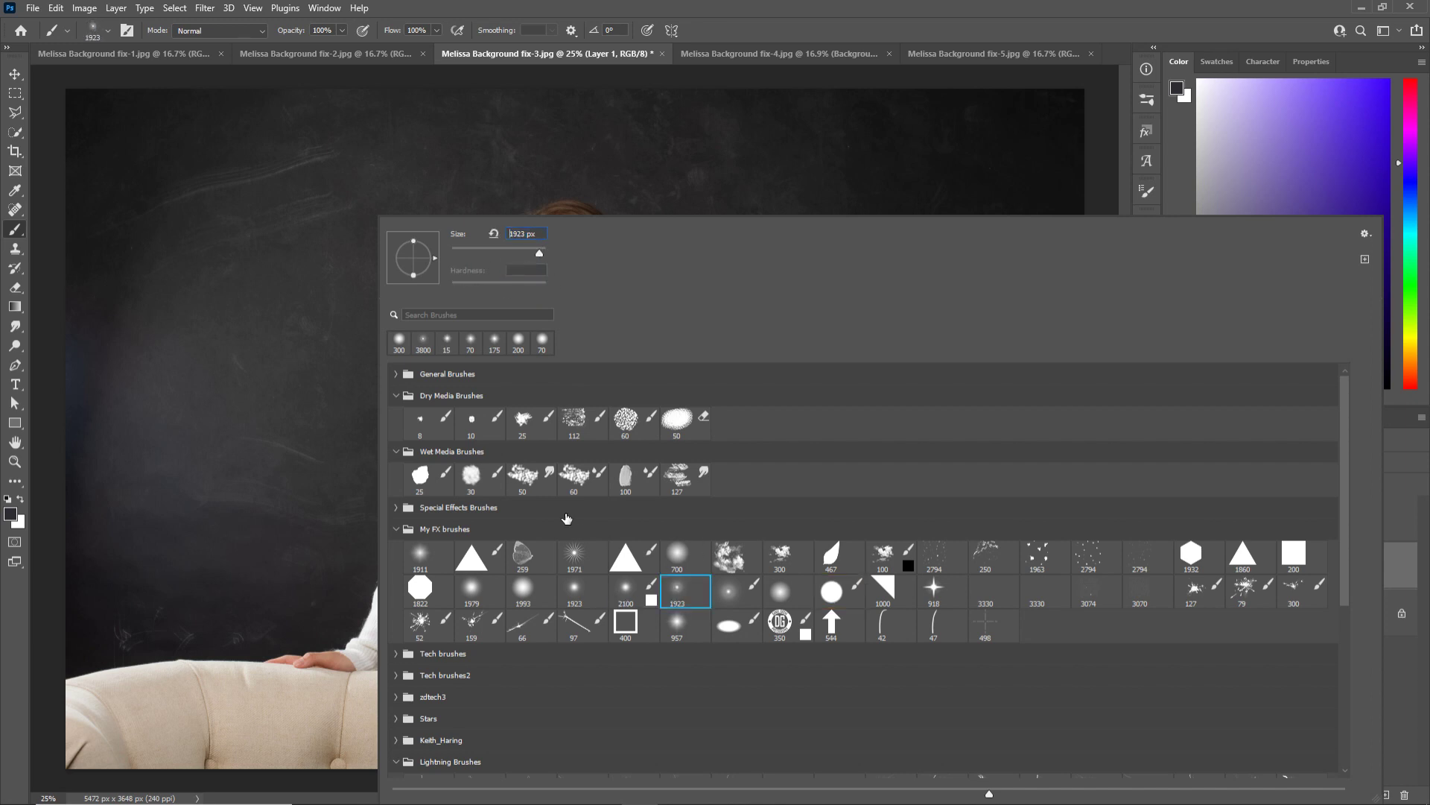
pyautogui.press('Return')
pyautogui.press(']')
pyautogui.press(']')
pyautogui.press(']')
pyautogui.press(']')
pyautogui.press(']')
pyautogui.press(']')
pyautogui.press(']')
pyautogui.press(']')
pyautogui.press(']')
pyautogui.press(']')
pyautogui.press(']')
pyautogui.press(']')
pyautogui.press(']')
pyautogui.press(']')
pyautogui.press(']')
pyautogui.press(']')
pyautogui.press(']')
pyautogui.press(']')
pyautogui.press(']')
pyautogui.press(']')
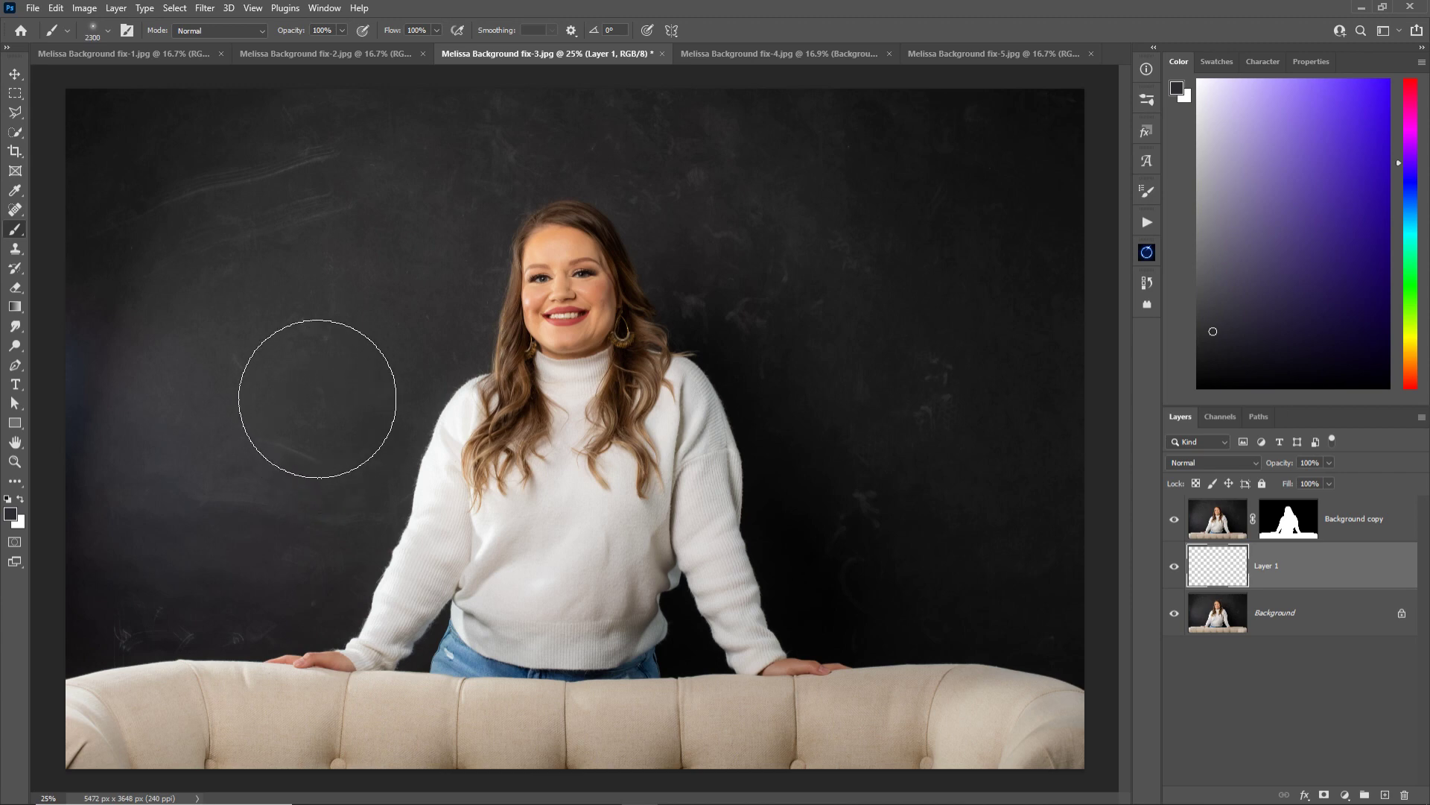
pyautogui.press(']')
pyautogui.press(']')
pyautogui.press(']')
pyautogui.press(']')
pyautogui.press(']')
pyautogui.press(']')
pyautogui.press(']')
pyautogui.press(']')
pyautogui.press(']')
pyautogui.press(']')
pyautogui.press(']')
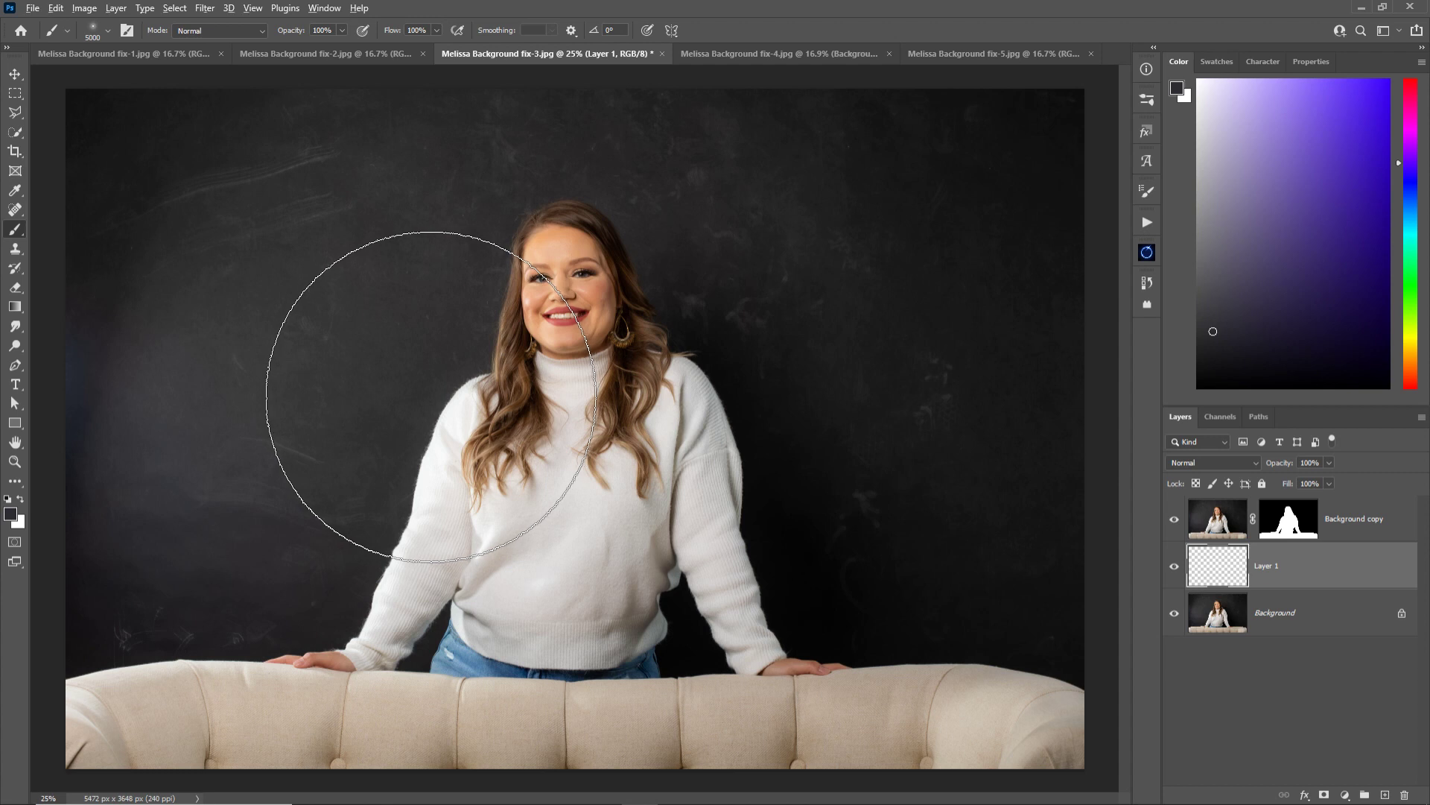
# Try sampling brush colours from the dark backdrop, the woman's forehead and her white sweater
pyautogui.keyDown('alt'); pyautogui.click(412, 344); pyautogui.keyUp('alt')
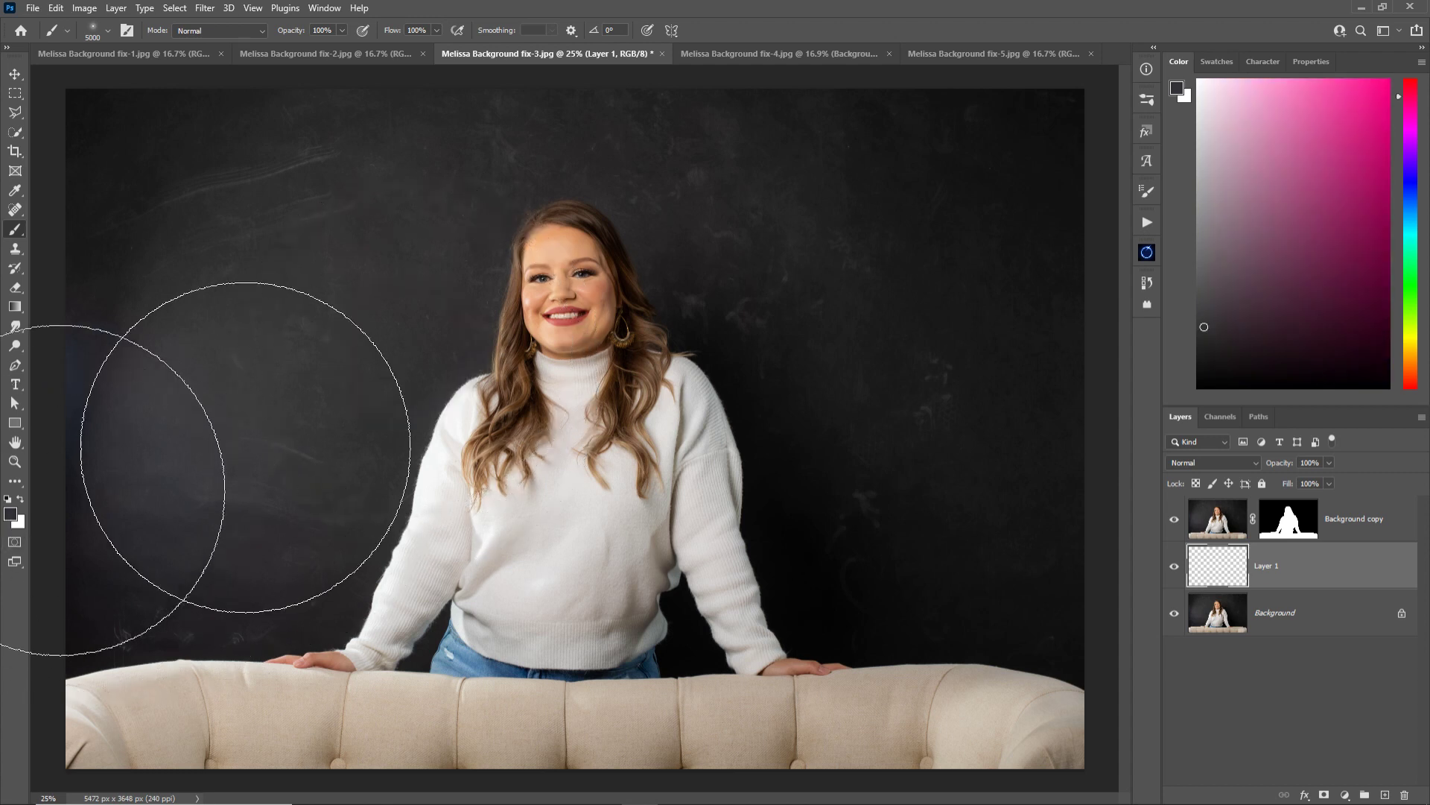
pyautogui.keyDown('alt'); pyautogui.click(567, 245); pyautogui.keyUp('alt')
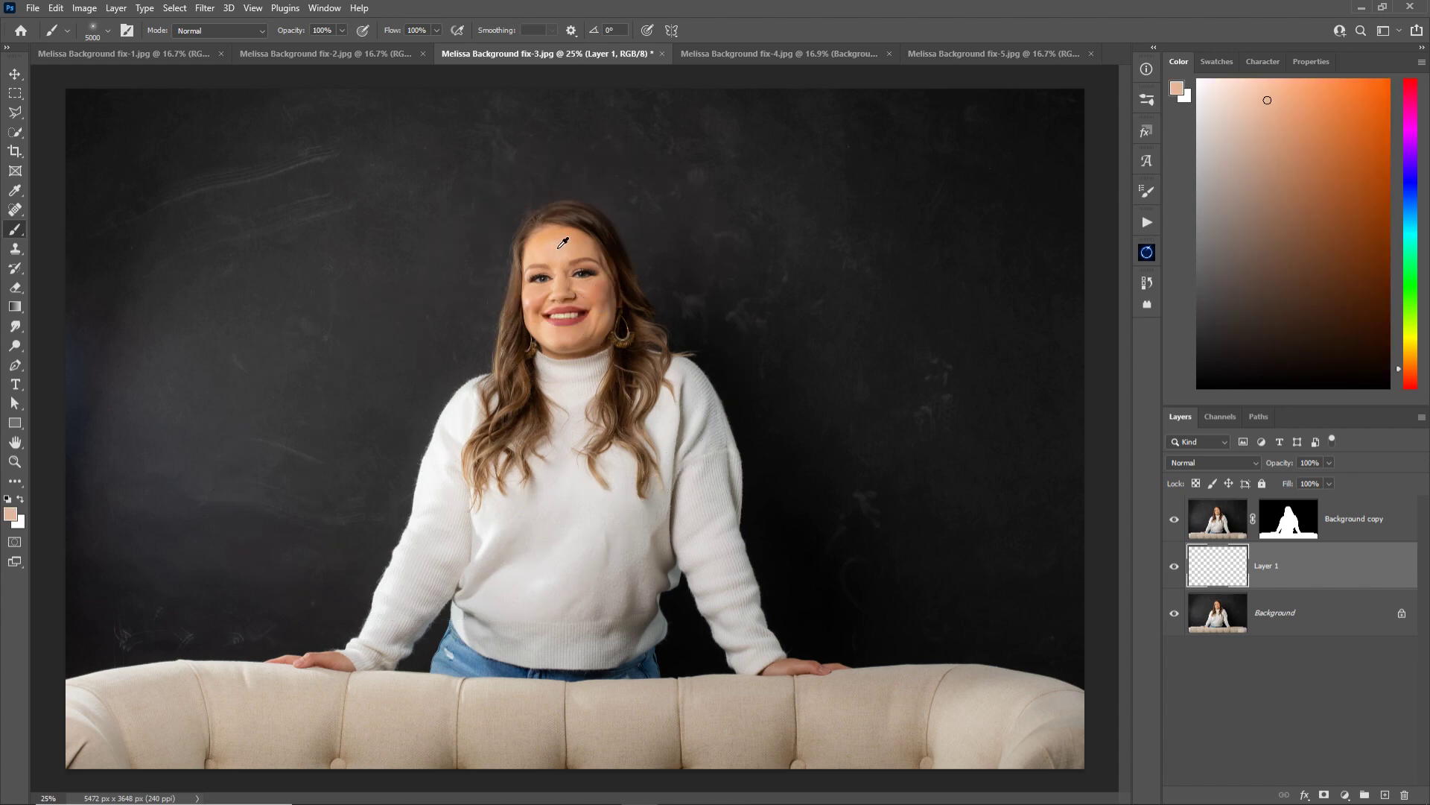
pyautogui.keyDown('alt'); pyautogui.click(583, 535); pyautogui.keyUp('alt')
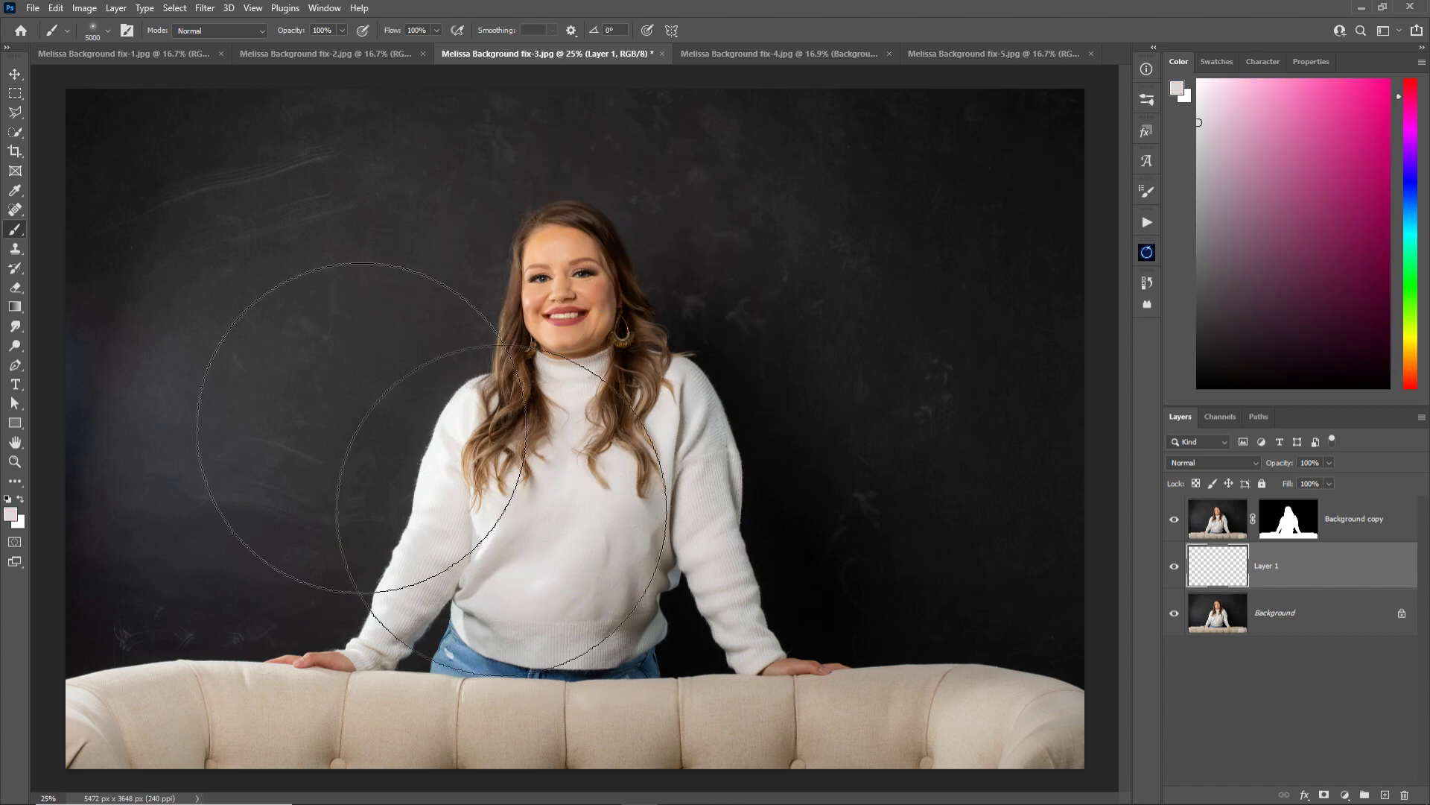
# Paint sampled backdrop tones at 50% opacity over the marks on the right side of the backdrop, undoing the unwanted stroke
pyautogui.keyDown('alt'); pyautogui.click(414, 390); pyautogui.keyUp('alt')
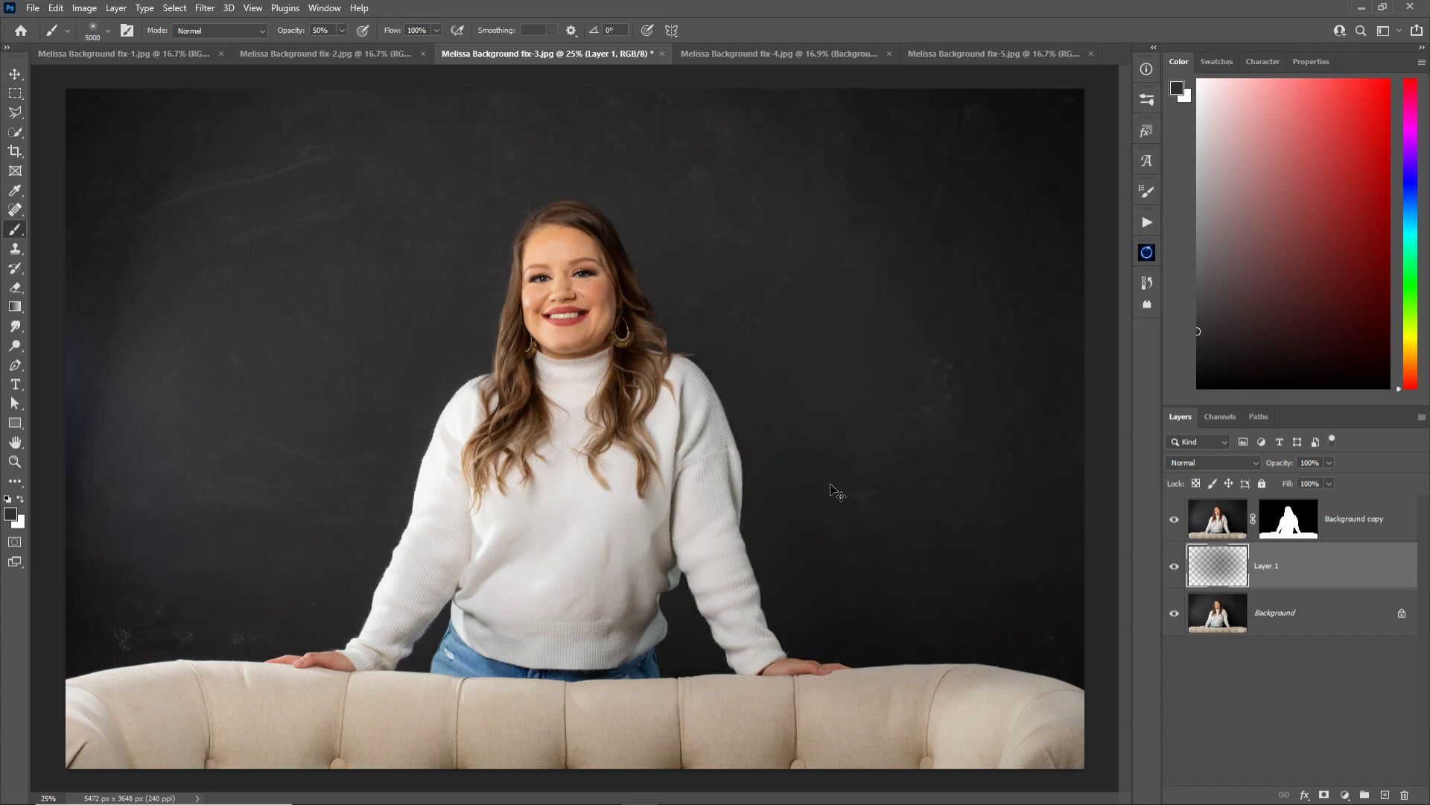
pyautogui.hotkey('ctrl', 'z')
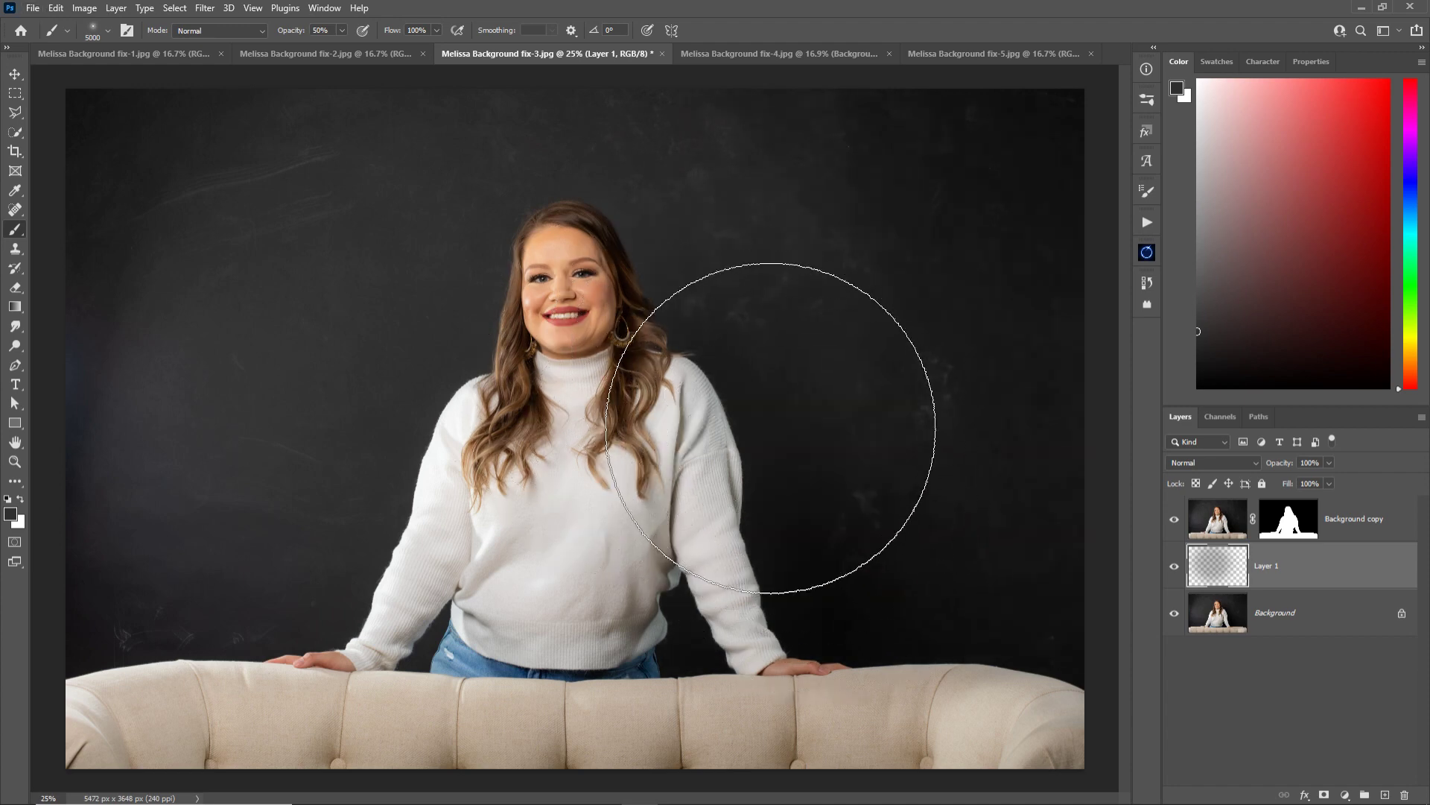
pyautogui.keyDown('alt'); pyautogui.click(771, 421); pyautogui.keyUp('alt')
pyautogui.moveTo(717, 313)
pyautogui.mouseDown()
pyautogui.moveTo(767, 338)
pyautogui.moveTo(754, 412)
pyautogui.moveTo(790, 409)
pyautogui.mouseUp()
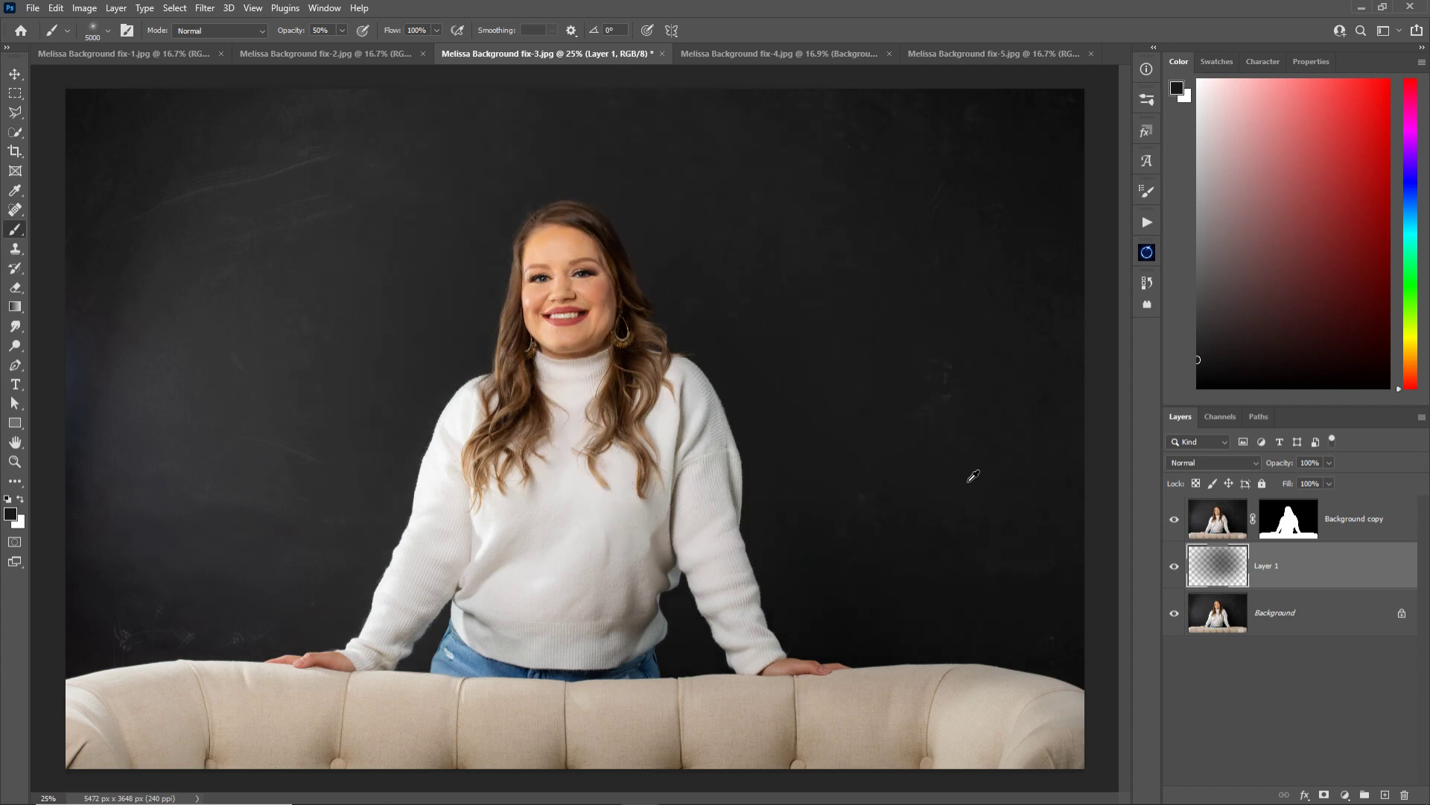
pyautogui.moveTo(921, 483)
pyautogui.mouseDown()
pyautogui.moveTo(983, 392)
pyautogui.moveTo(926, 428)
pyautogui.moveTo(968, 270)
pyautogui.moveTo(947, 90)
pyautogui.moveTo(957, 195)
pyautogui.moveTo(1010, 188)
pyautogui.mouseUp()
pyautogui.keyDown('alt'); pyautogui.click(996, 206); pyautogui.keyUp('alt')
pyautogui.keyDown('alt'); pyautogui.click(1056, 116); pyautogui.keyUp('alt')
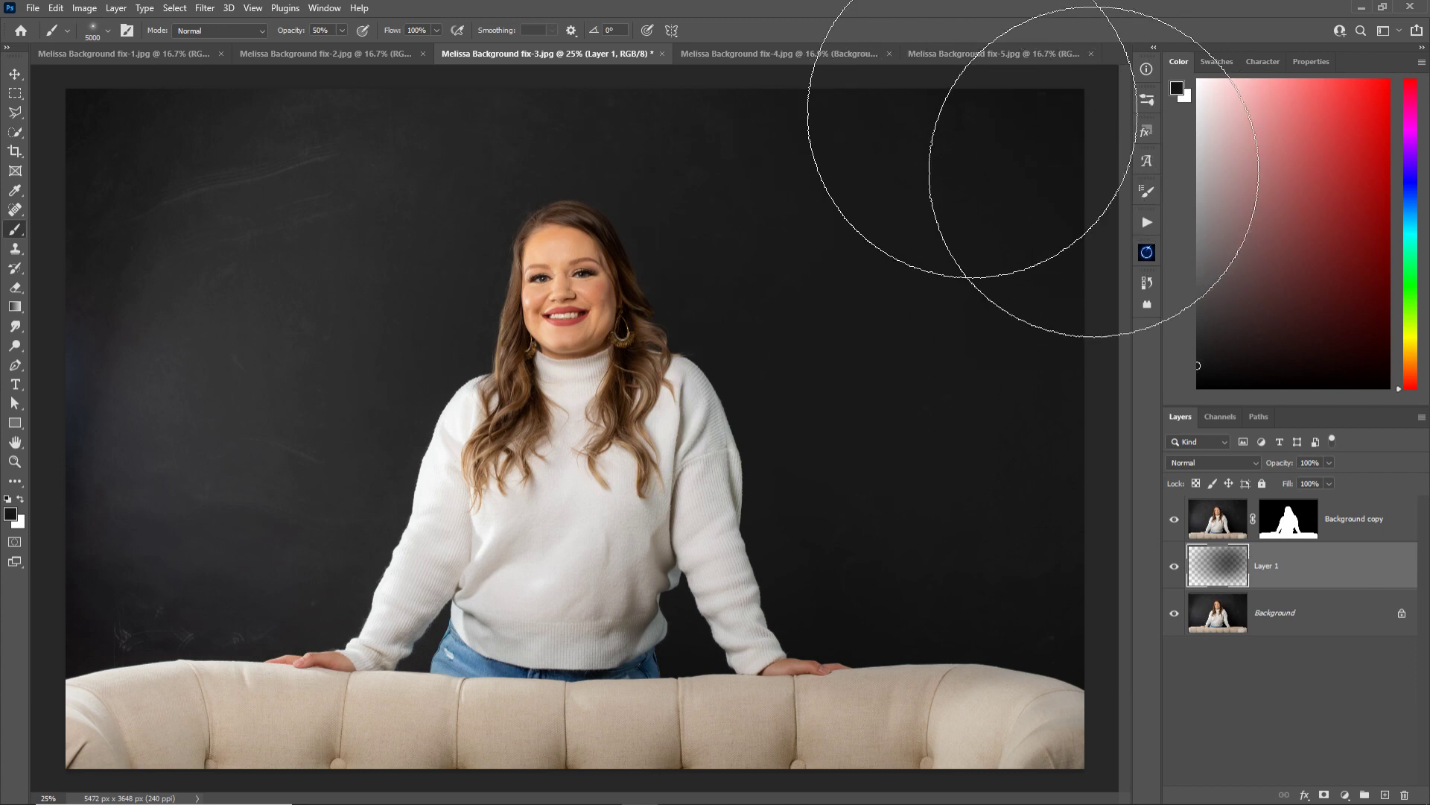
# Cover the scratches in the upper-left backdrop with dark tones sampled from that area
pyautogui.keyDown('alt'); pyautogui.click(319, 240); pyautogui.keyUp('alt')
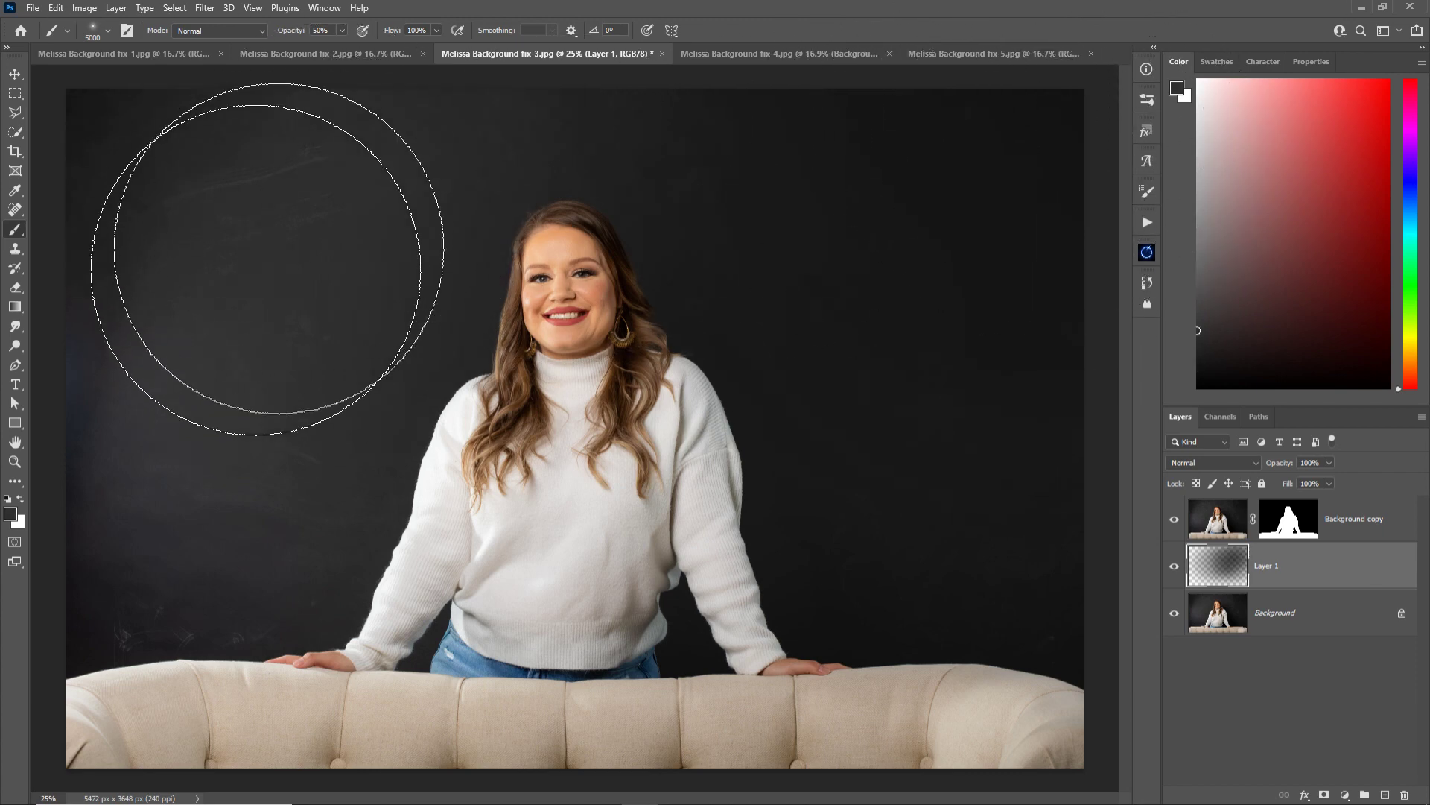
pyautogui.moveTo(256, 270)
pyautogui.mouseDown()
pyautogui.moveTo(188, 281)
pyautogui.moveTo(223, 250)
pyautogui.mouseUp()
pyautogui.keyDown('alt'); pyautogui.click(255, 149); pyautogui.keyUp('alt')
pyautogui.moveTo(260, 163)
pyautogui.mouseDown()
pyautogui.moveTo(117, 276)
pyautogui.moveTo(300, 187)
pyautogui.moveTo(239, 220)
pyautogui.mouseUp()
pyautogui.keyDown('alt'); pyautogui.click(86, 135); pyautogui.keyUp('alt')
pyautogui.moveTo(105, 146); pyautogui.dragTo(82, 117)
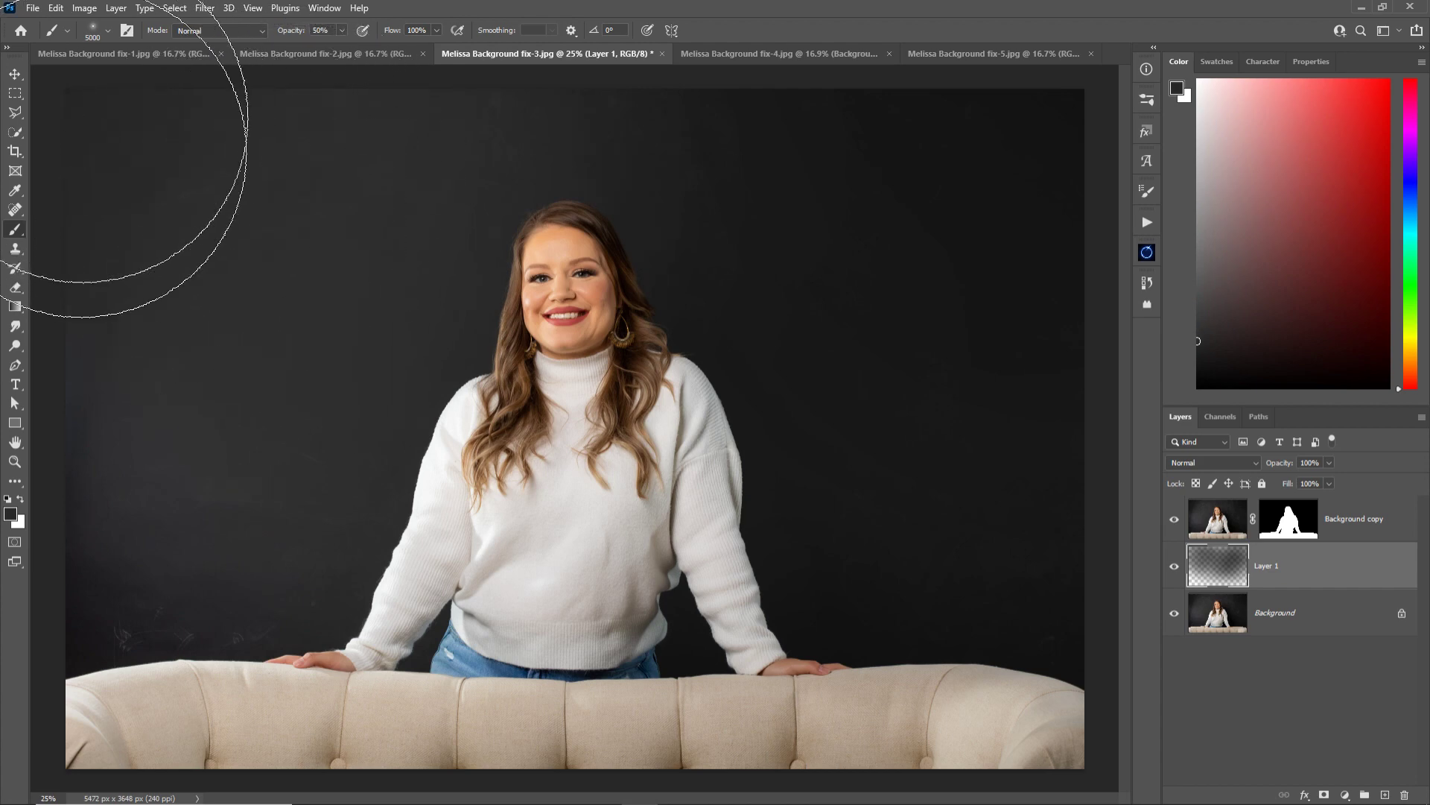
# Paint sampled dark tones over the lower-left backdrop down to the sofa to even out the remaining marks
pyautogui.keyDown('alt'); pyautogui.click(142, 382); pyautogui.keyUp('alt')
pyautogui.moveTo(116, 424)
pyautogui.mouseDown()
pyautogui.moveTo(109, 491)
pyautogui.moveTo(159, 429)
pyautogui.moveTo(179, 512)
pyautogui.mouseUp()
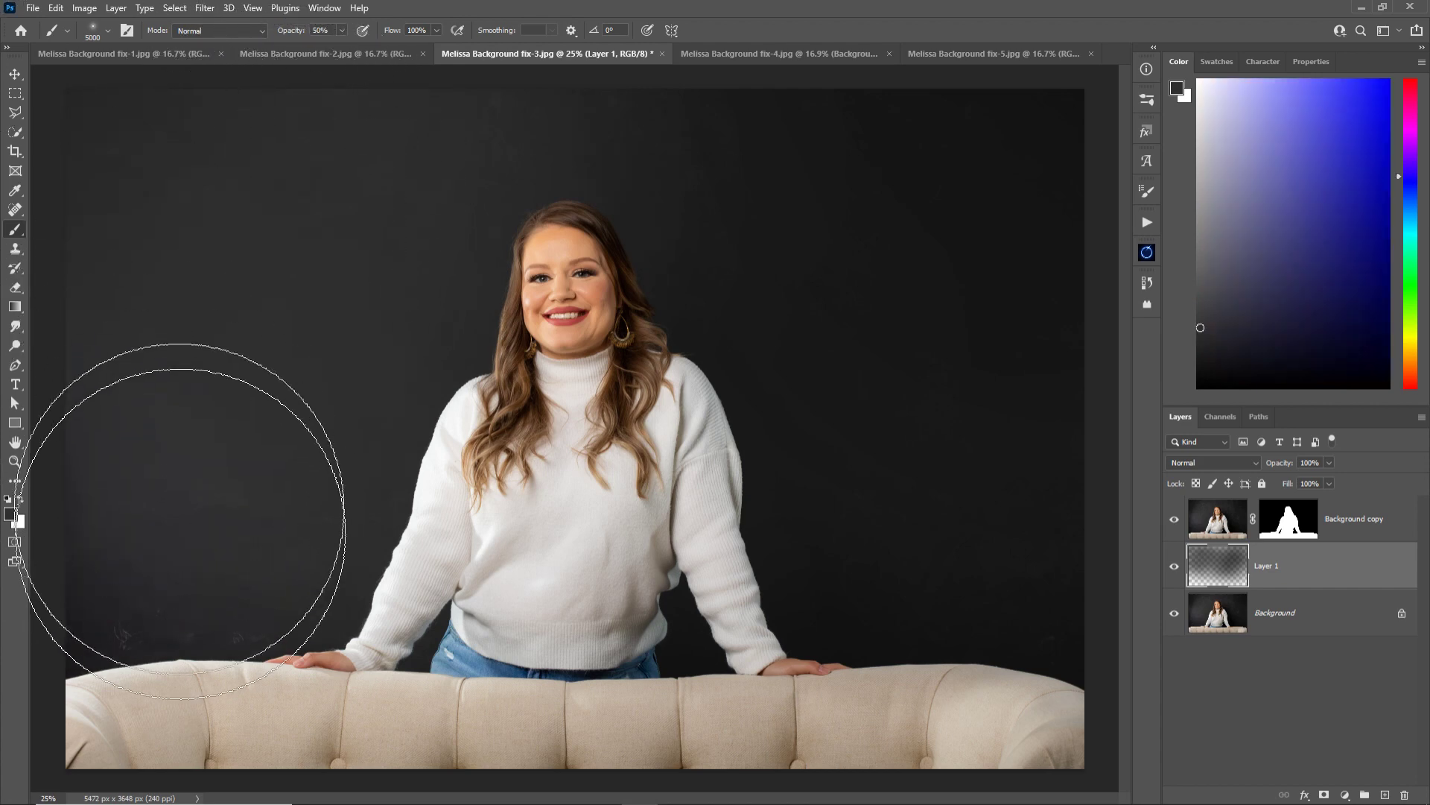
pyautogui.keyDown('alt'); pyautogui.click(101, 628); pyautogui.keyUp('alt')
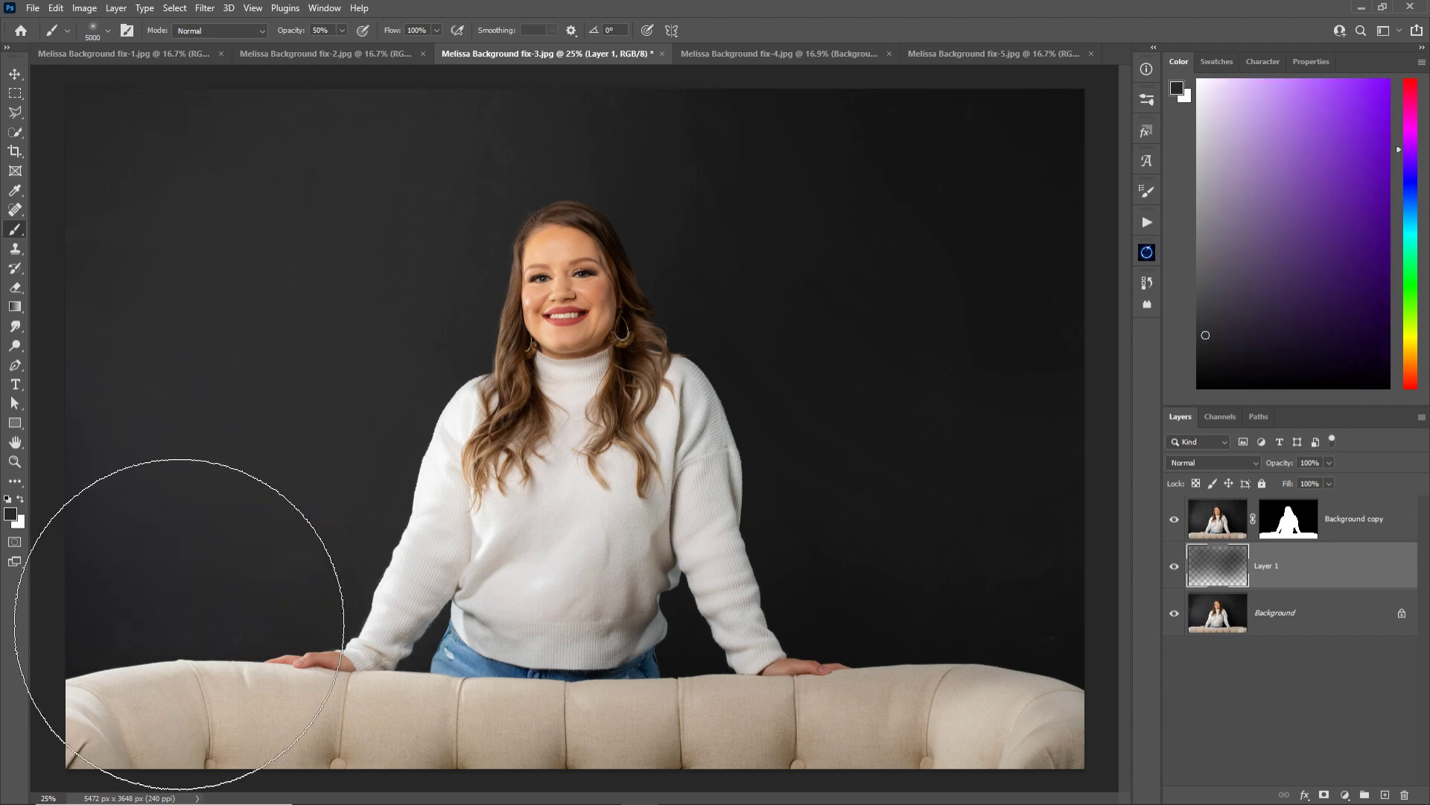
pyautogui.keyDown('alt'); pyautogui.click(92, 652); pyautogui.keyUp('alt')
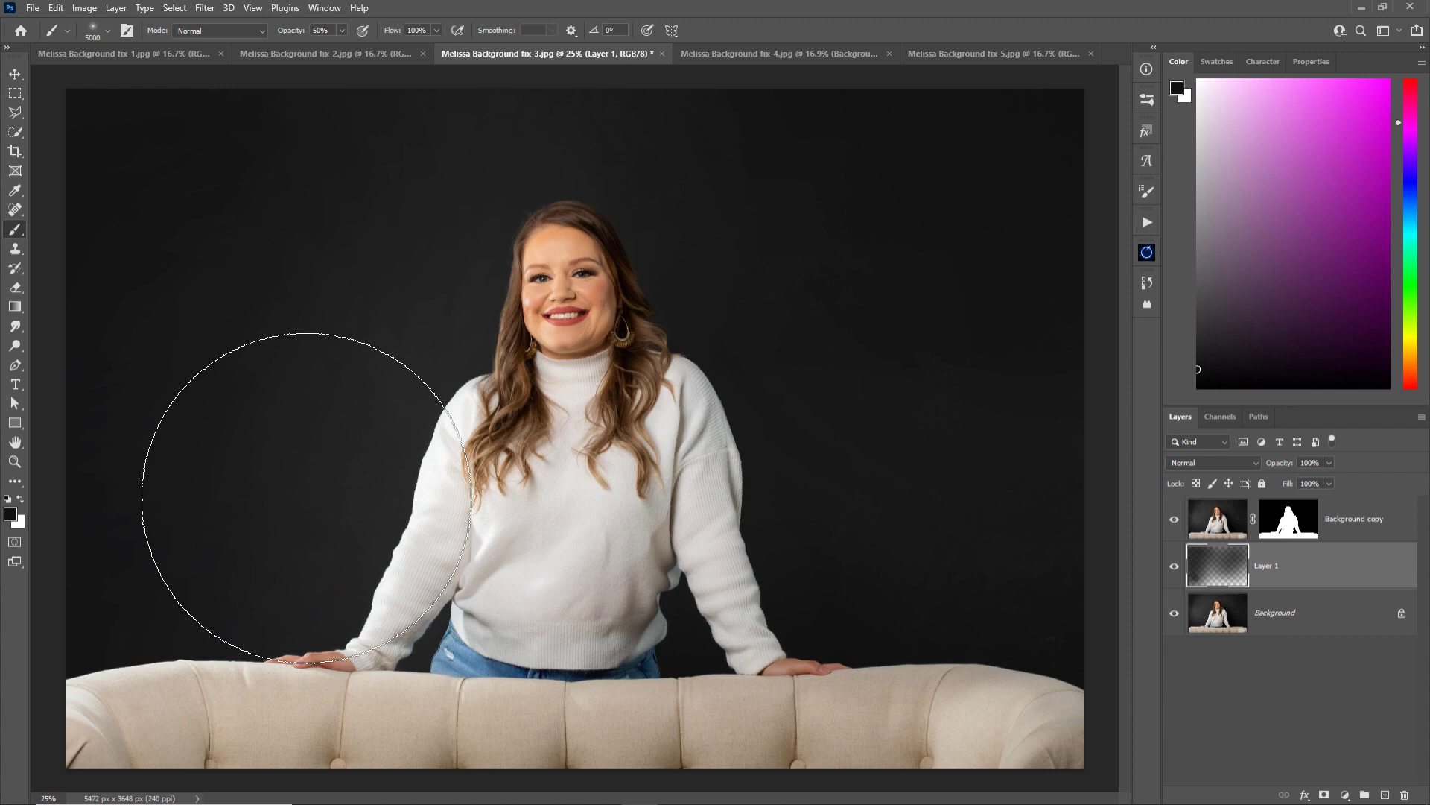
pyautogui.moveTo(306, 498)
pyautogui.mouseDown()
pyautogui.moveTo(288, 469)
pyautogui.moveTo(299, 522)
pyautogui.moveTo(241, 532)
pyautogui.moveTo(225, 590)
pyautogui.moveTo(255, 616)
pyautogui.mouseUp()
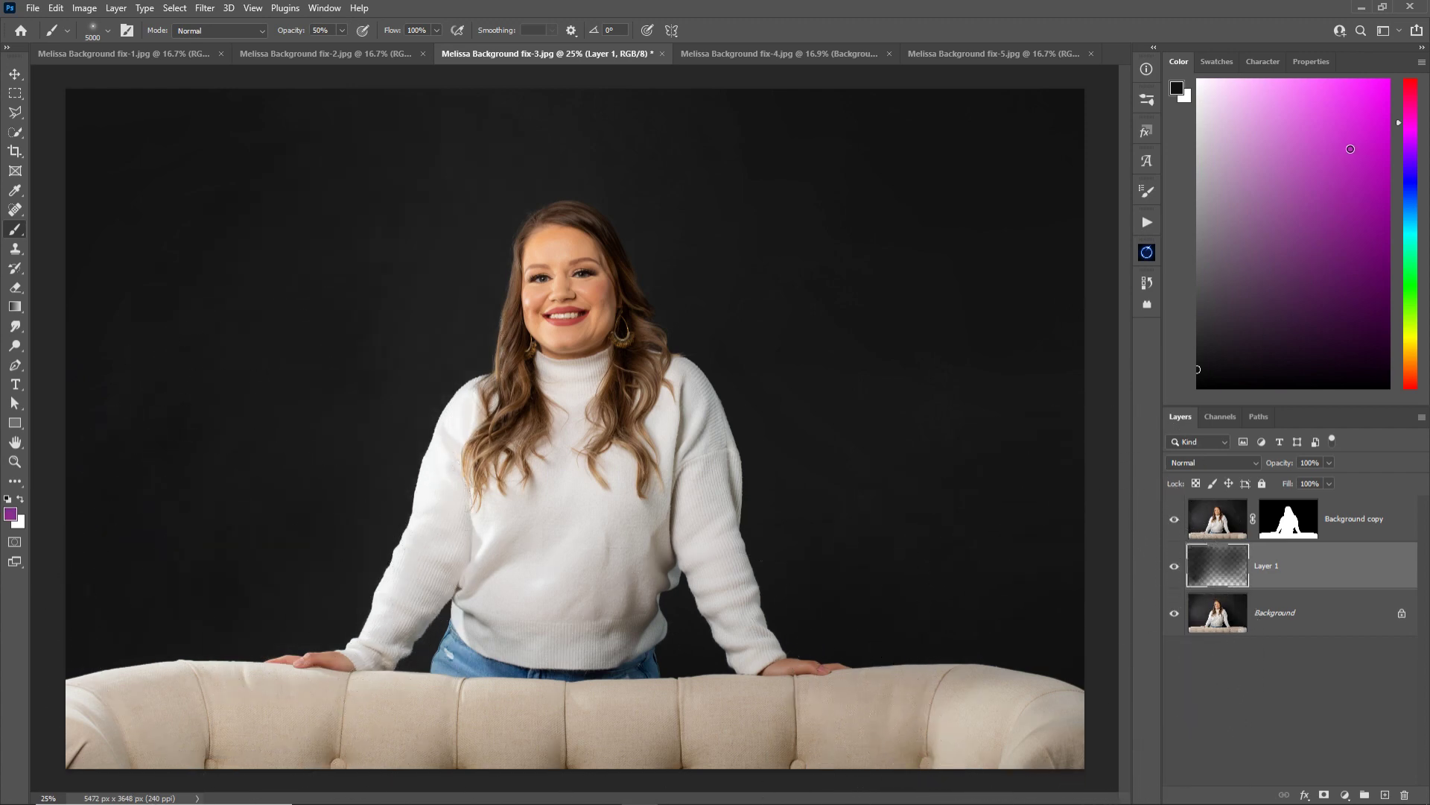
# Try painting the whole backdrop magenta behind the masked woman and sofa, and undo it
pyautogui.moveTo(336, 191)
pyautogui.mouseDown()
pyautogui.moveTo(727, 432)
pyautogui.moveTo(958, 606)
pyautogui.mouseUp()
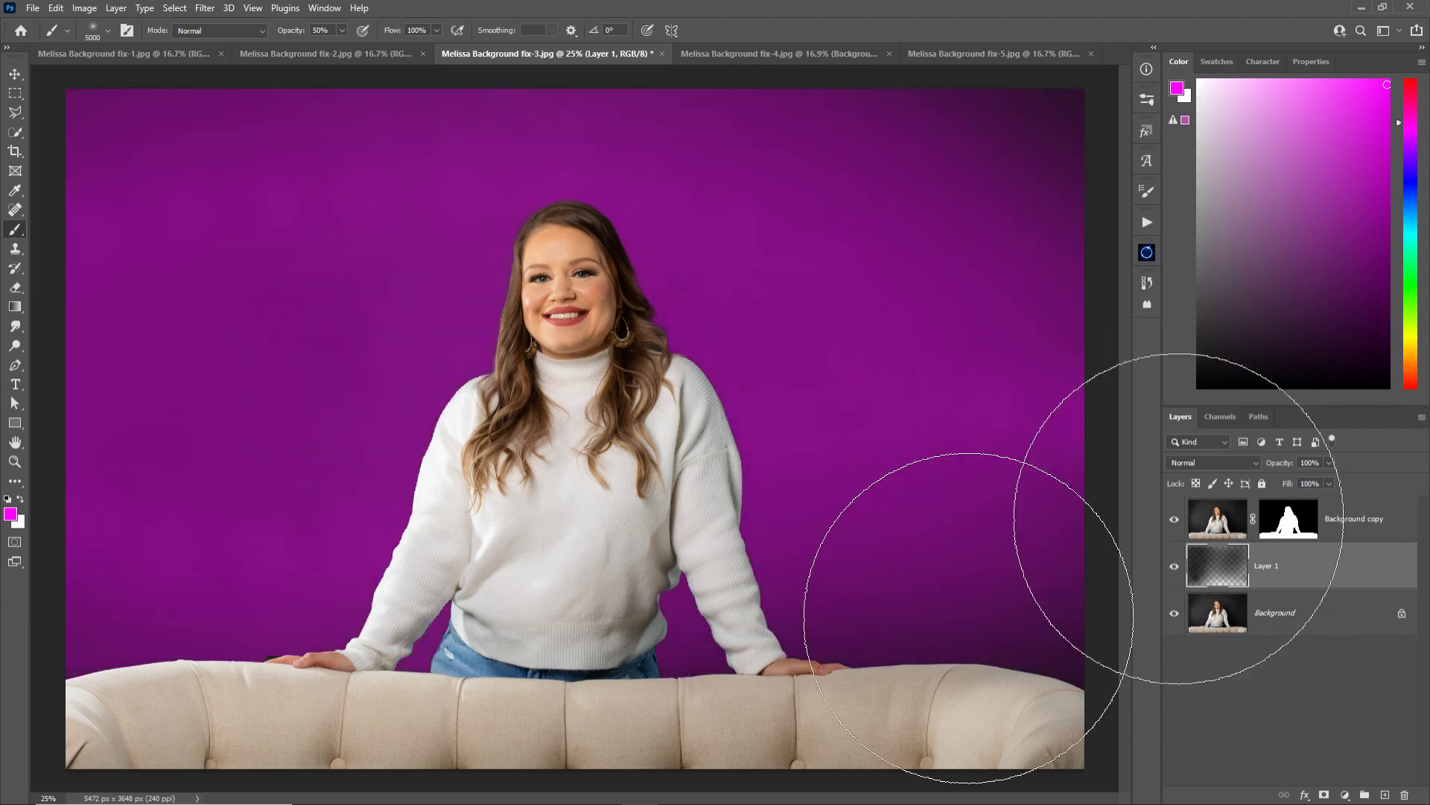
pyautogui.hotkey('ctrl', 'z')
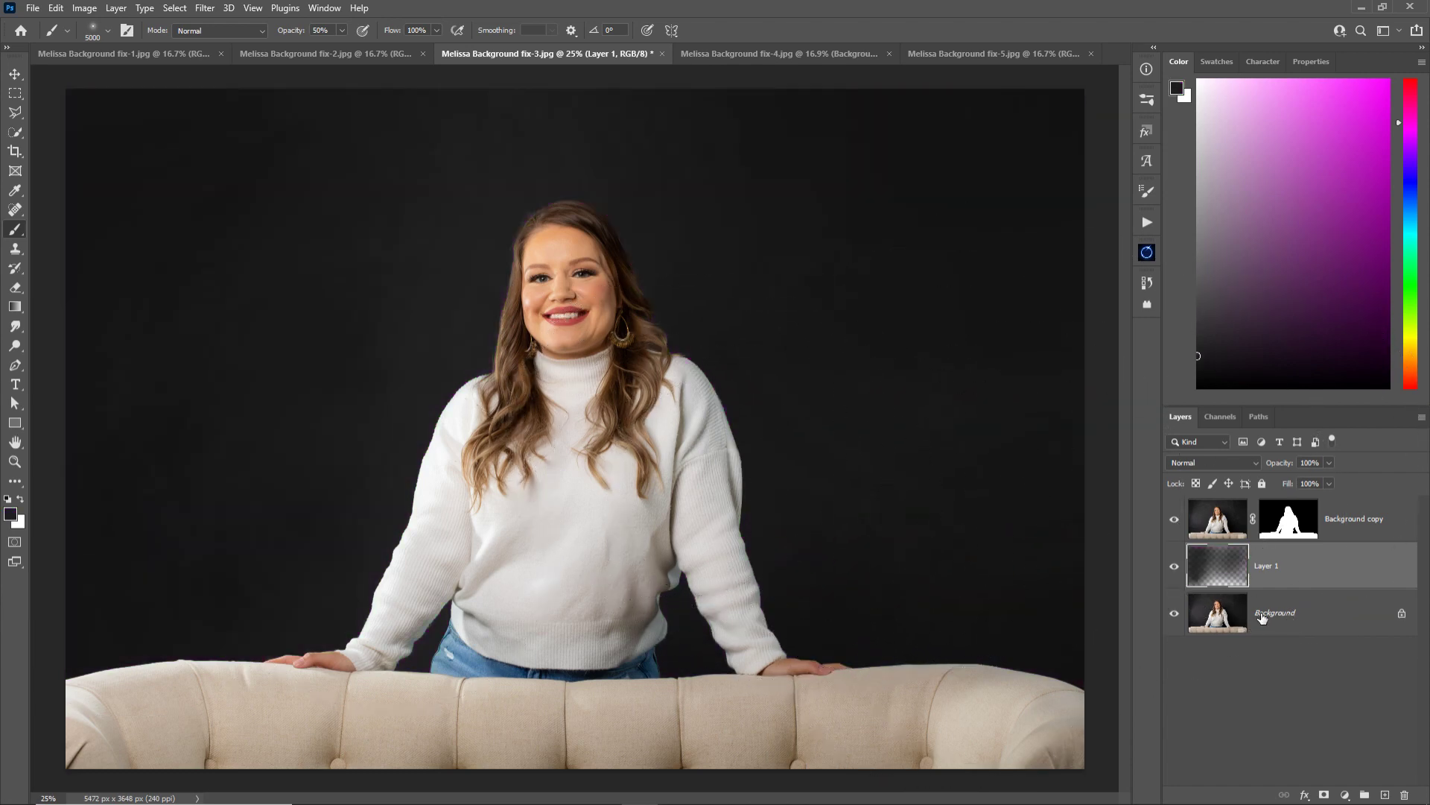
# Lower the painted Layer 1 to 55% opacity and compare the backdrop with that layer hidden and shown
pyautogui.click(1174, 573)
pyautogui.click(1174, 569)
pyautogui.moveTo(1262, 465); pyautogui.dragTo(1255, 466)
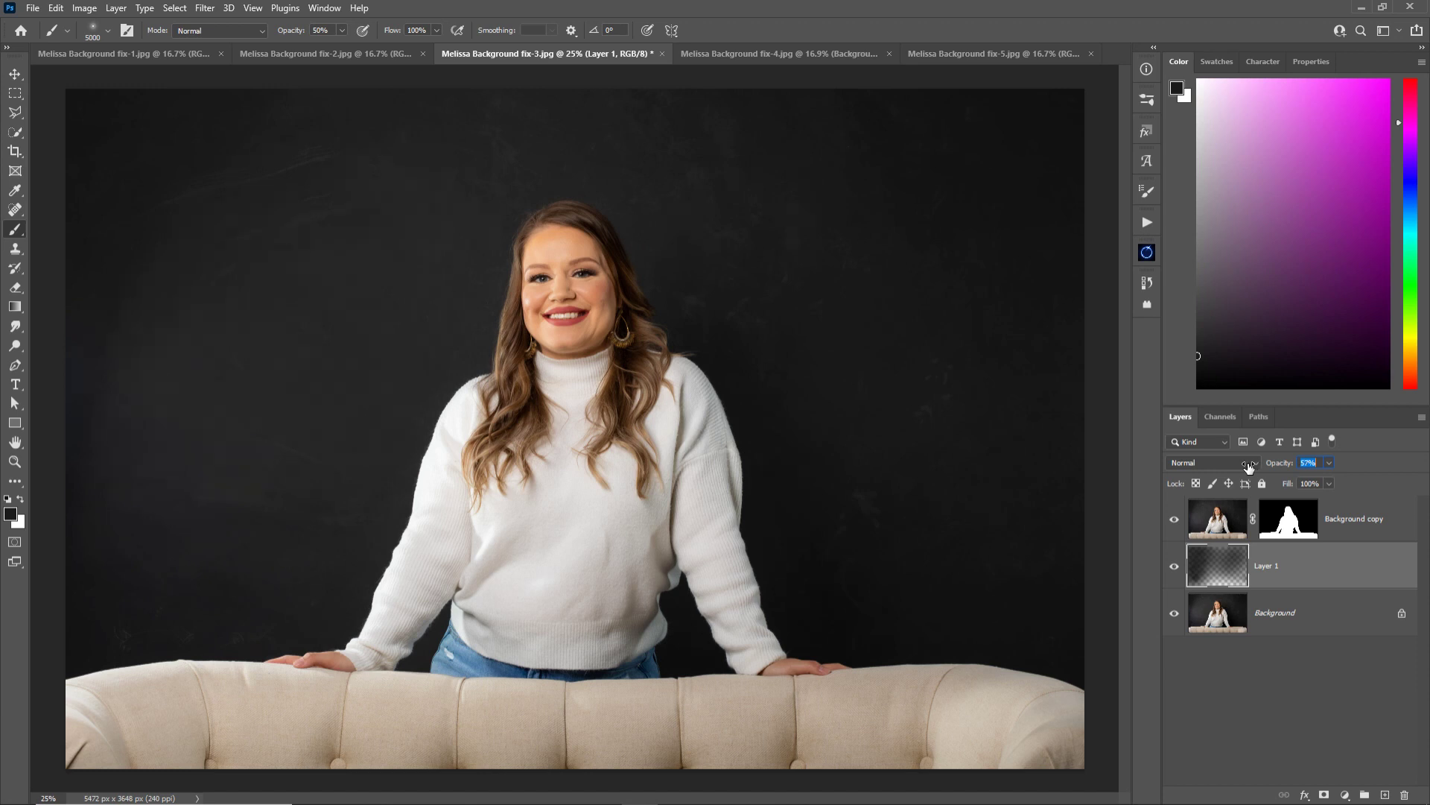
pyautogui.click(1175, 564)
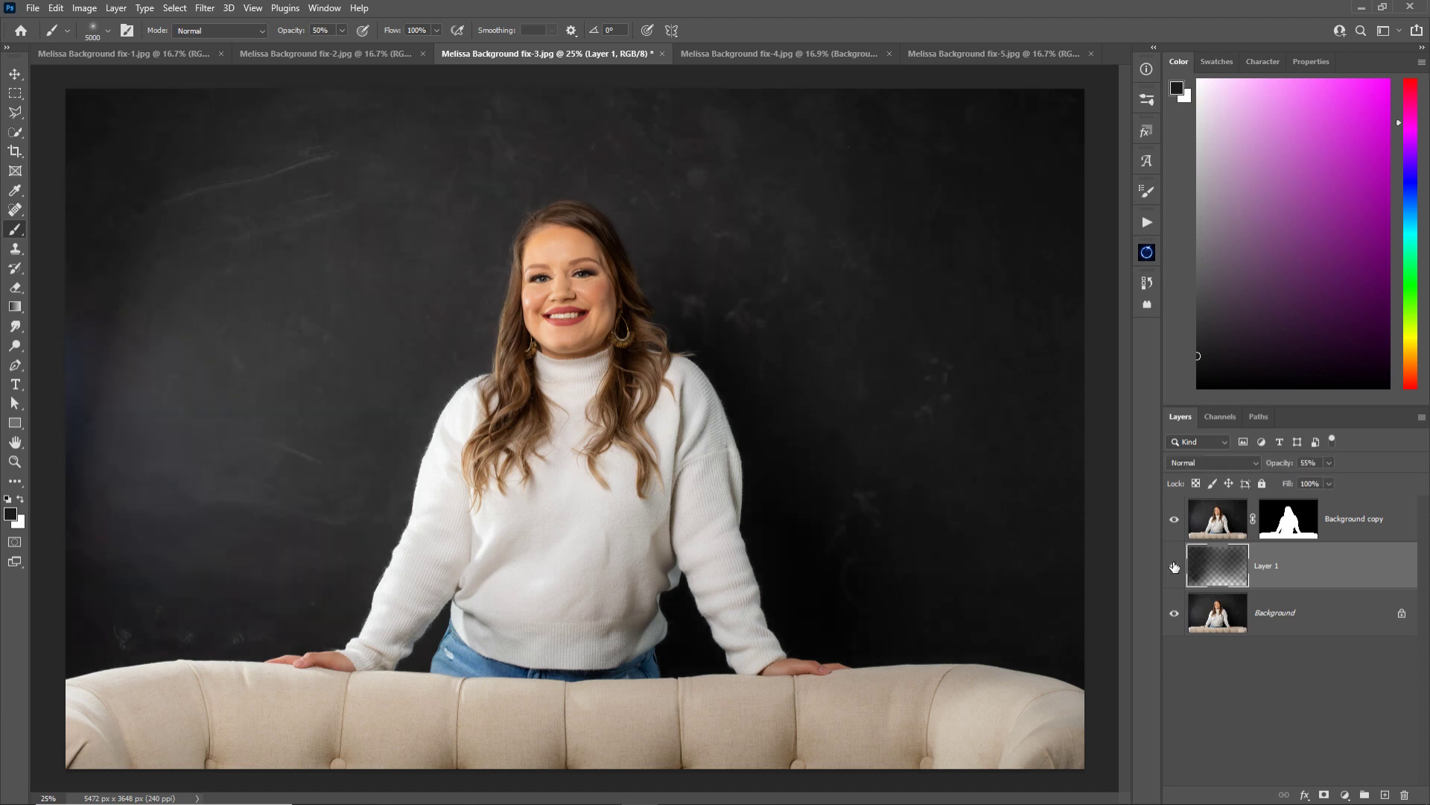
pyautogui.click(1175, 566)
pyautogui.click(1175, 566)
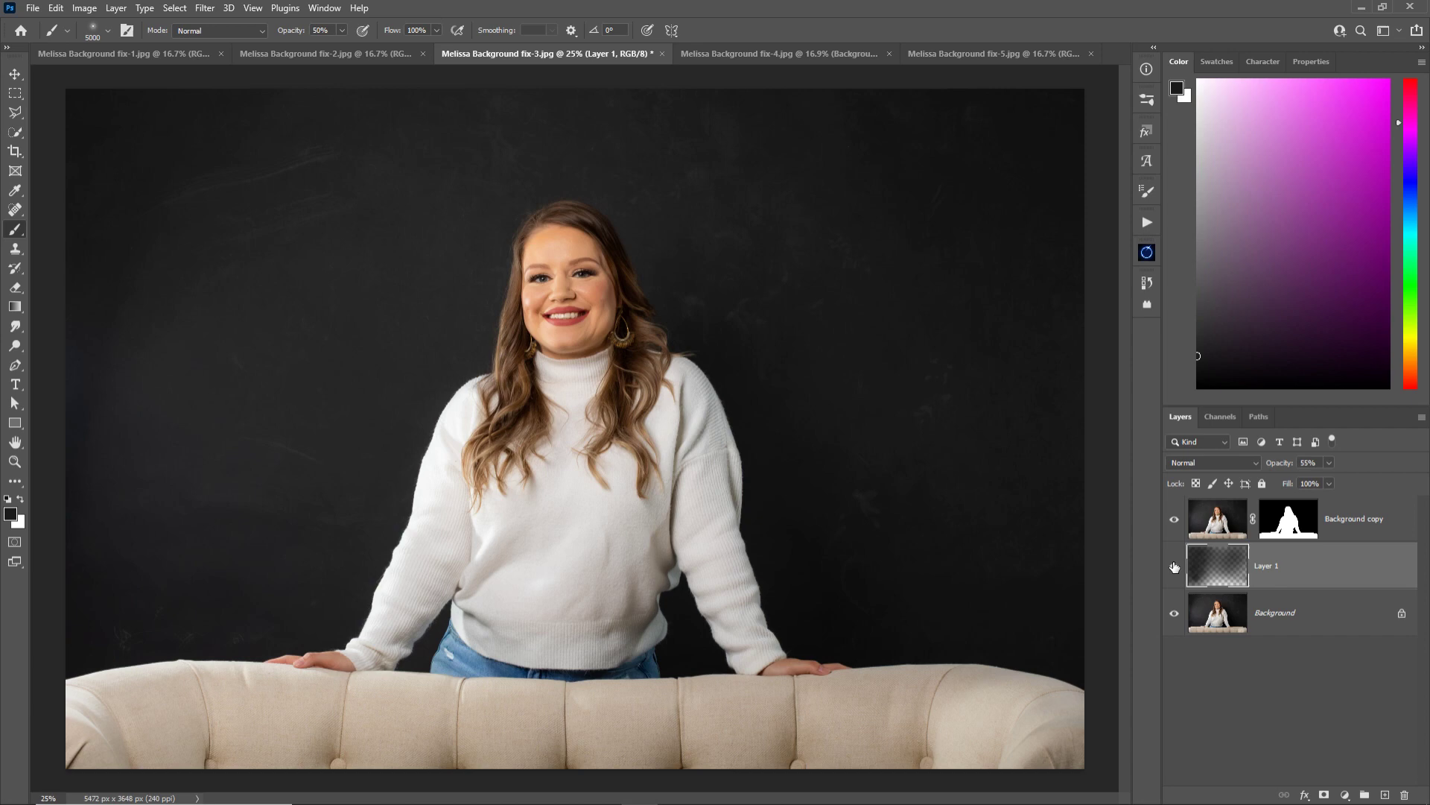
# Hide Layer 1 and use the Clone Stamp at 80% opacity on the Background layer over the smudges right of the hair
pyautogui.click(1225, 615)
pyautogui.press('z')
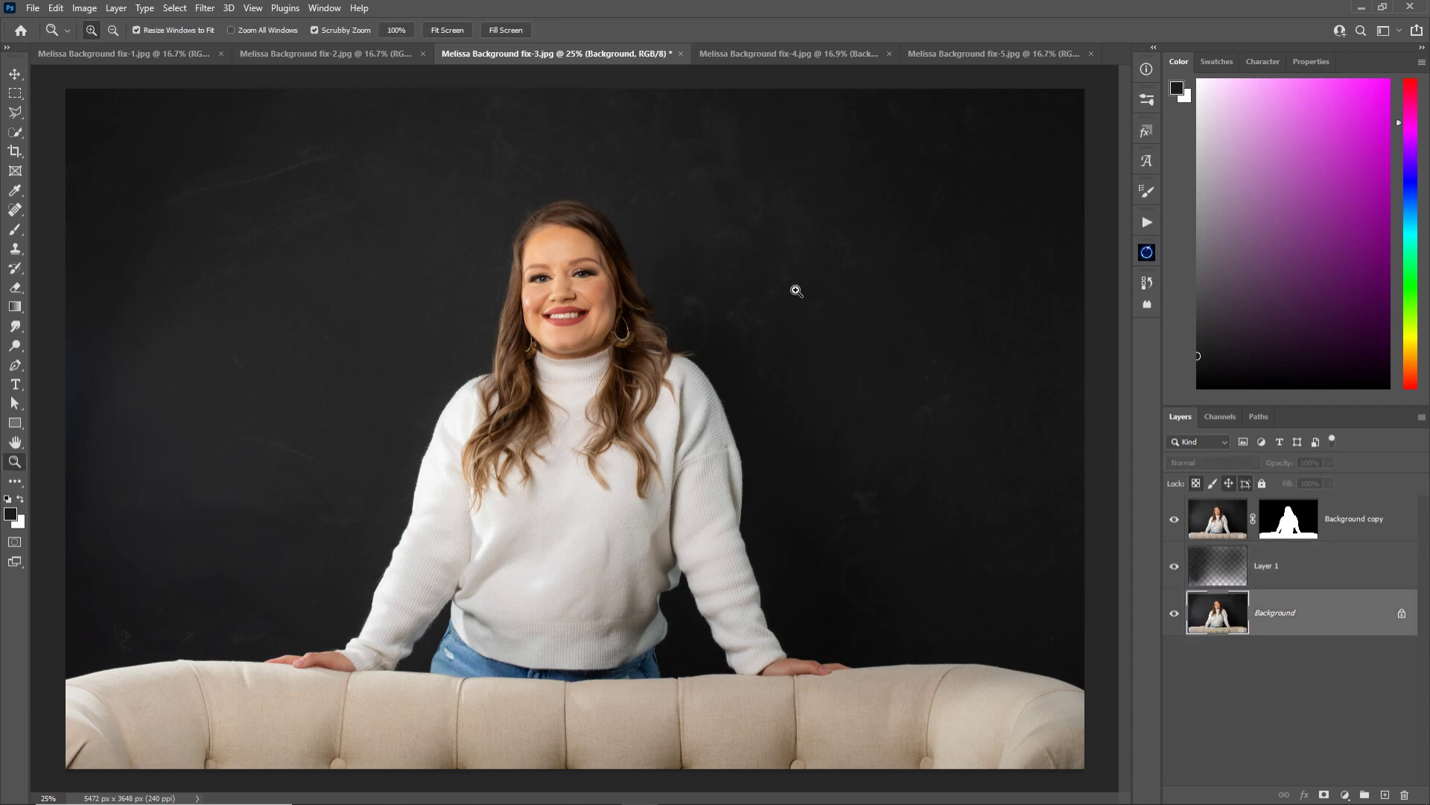
pyautogui.moveTo(795, 290); pyautogui.dragTo(862, 286)
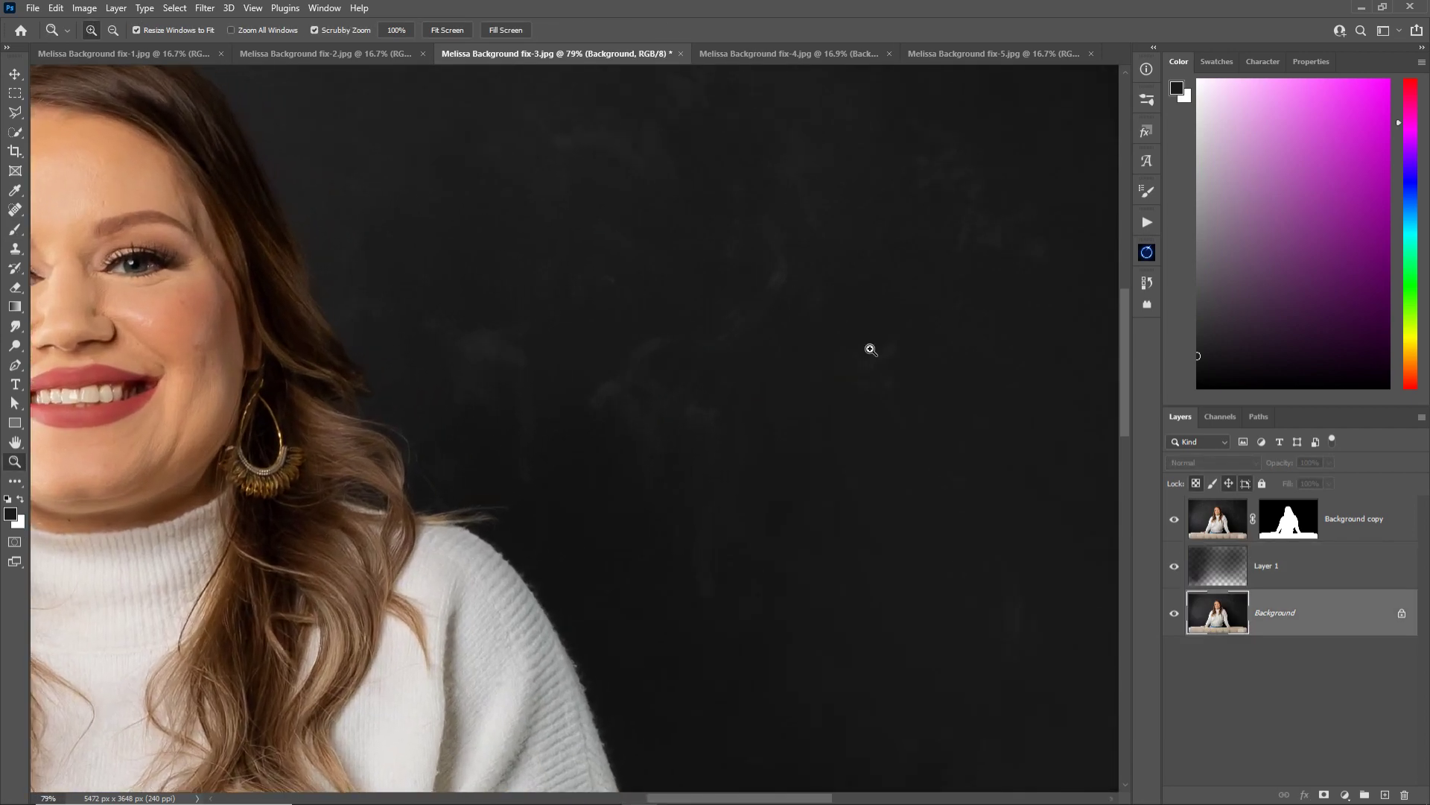
pyautogui.click(1175, 567)
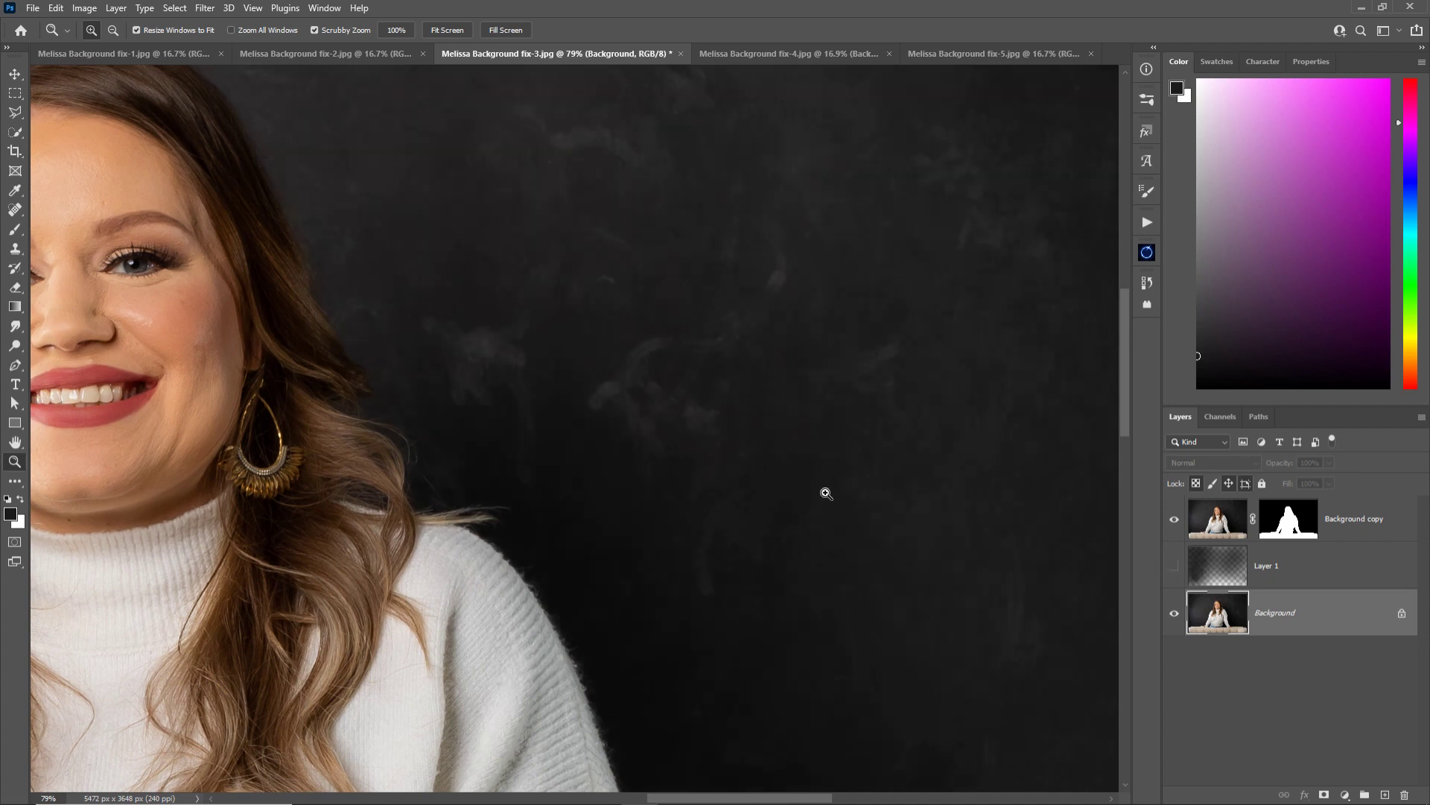
pyautogui.press('s')
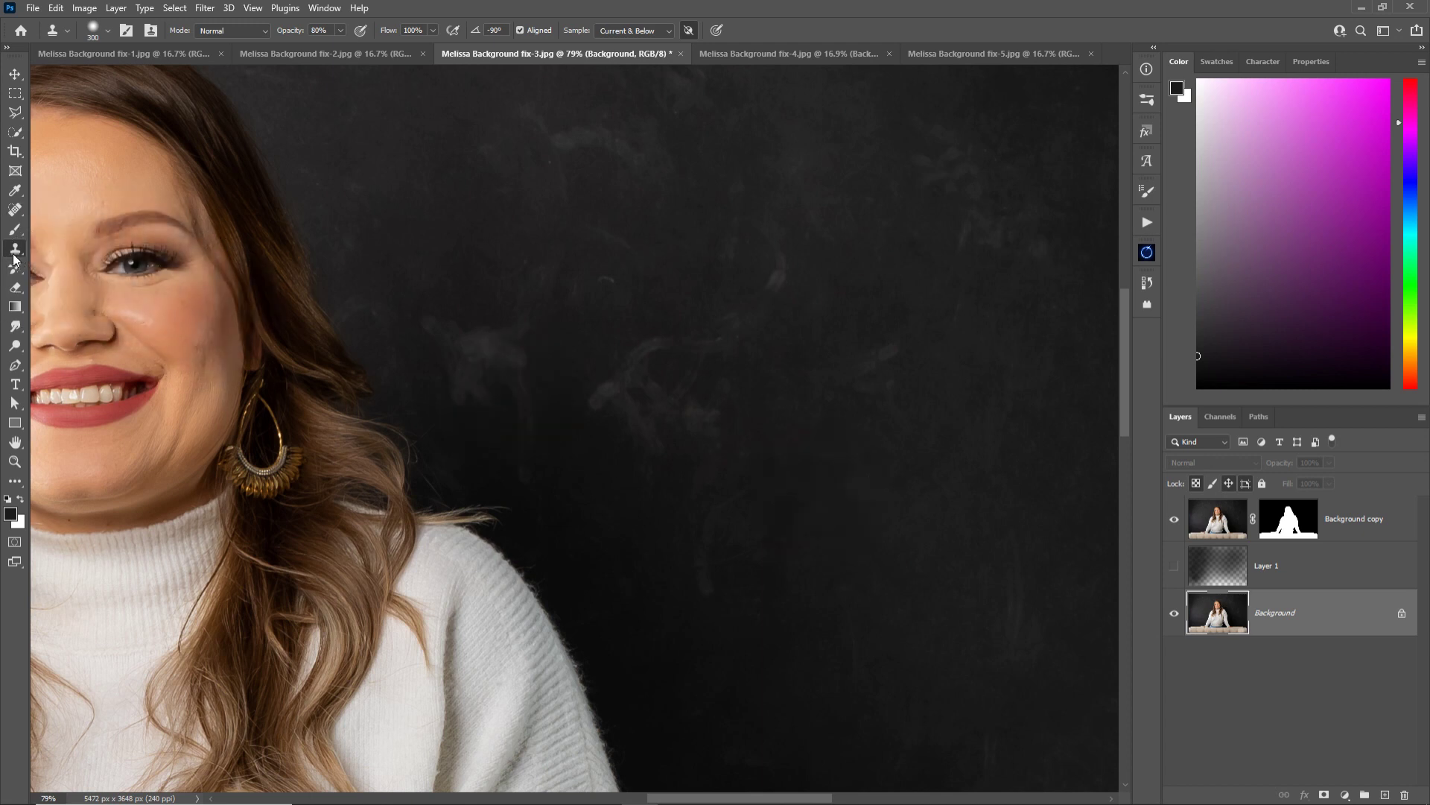
pyautogui.rightClick(13, 257)
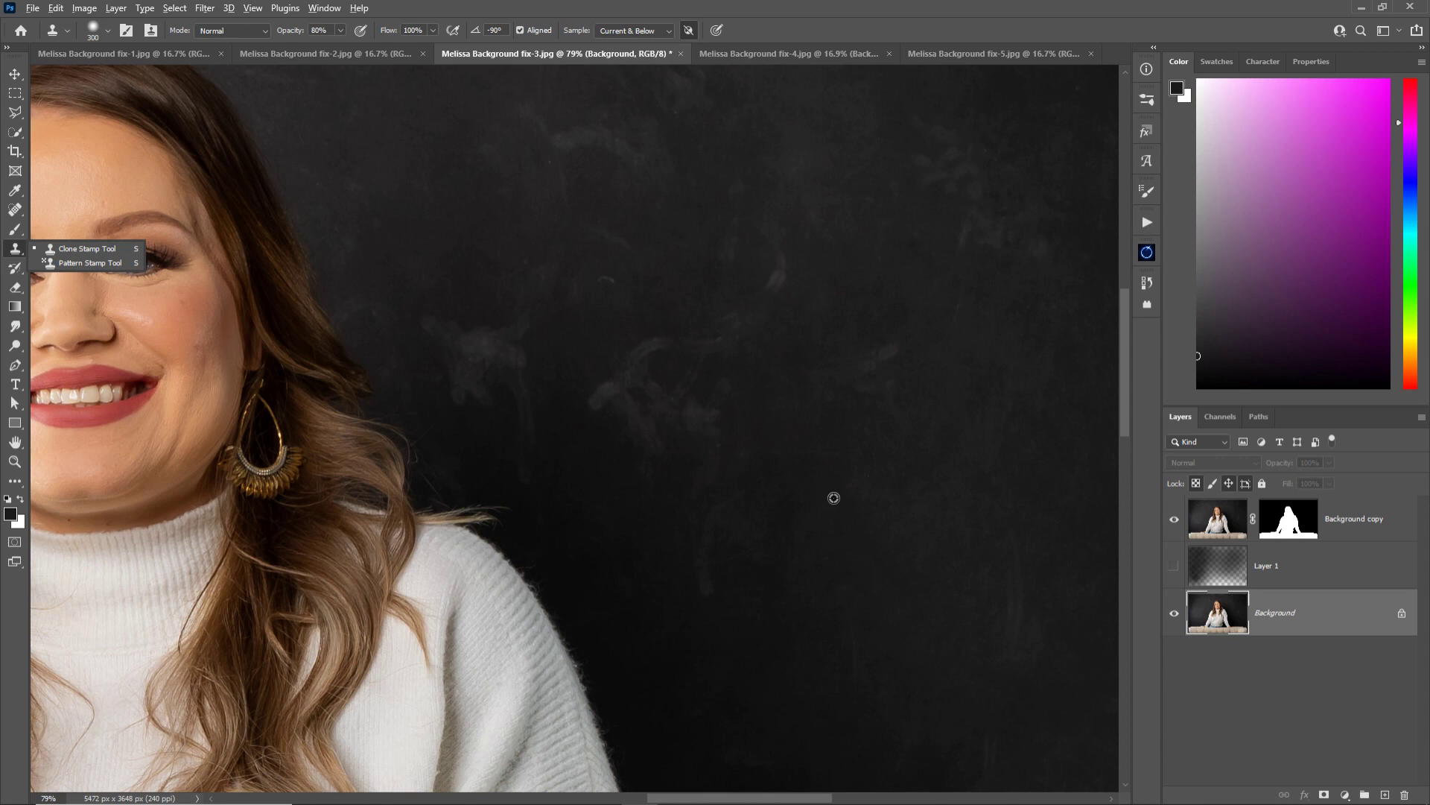
pyautogui.keyDown('alt'); pyautogui.click(833, 498); pyautogui.keyUp('alt')
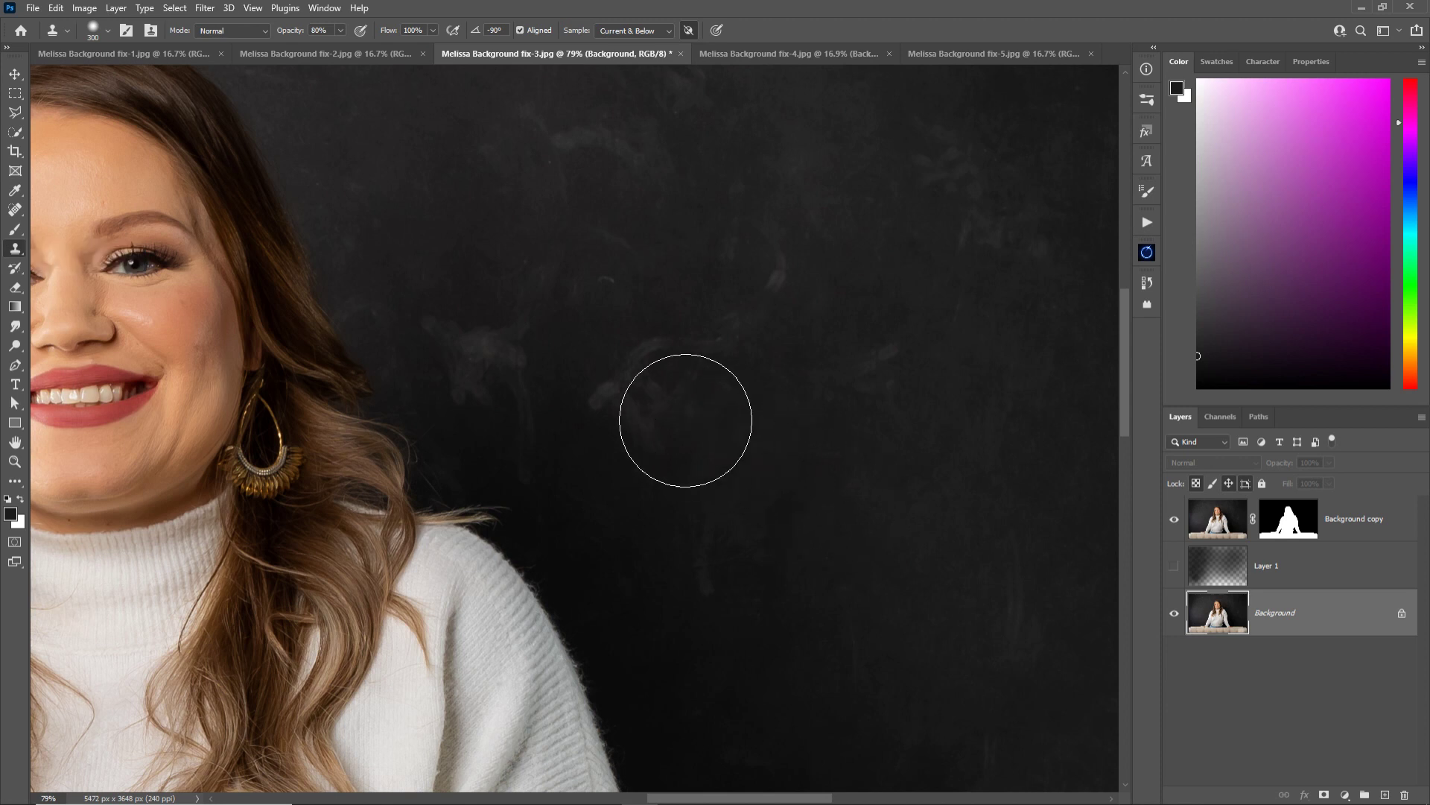
pyautogui.click(687, 419)
pyautogui.moveTo(759, 520)
pyautogui.mouseDown()
pyautogui.moveTo(723, 424)
pyautogui.moveTo(651, 378)
pyautogui.moveTo(618, 398)
pyautogui.moveTo(719, 432)
pyautogui.moveTo(962, 449)
pyautogui.moveTo(882, 370)
pyautogui.moveTo(767, 312)
pyautogui.moveTo(749, 231)
pyautogui.moveTo(751, 577)
pyautogui.moveTo(721, 548)
pyautogui.moveTo(765, 558)
pyautogui.mouseUp()
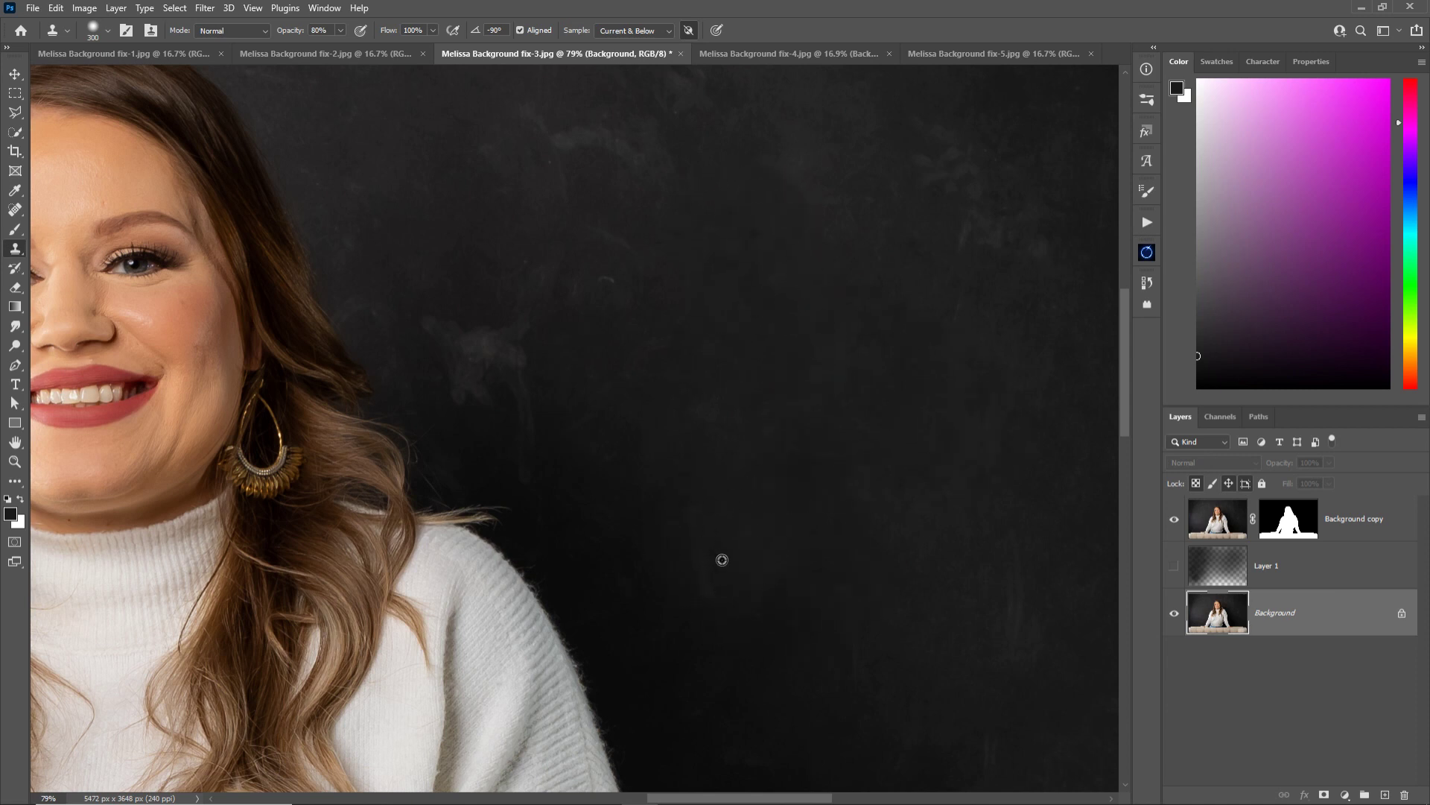
# Clone clean backdrop over the remaining smudges closest to the woman's hair and just above them
pyautogui.moveTo(508, 344)
pyautogui.mouseDown()
pyautogui.moveTo(476, 331)
pyautogui.moveTo(520, 353)
pyautogui.mouseUp()
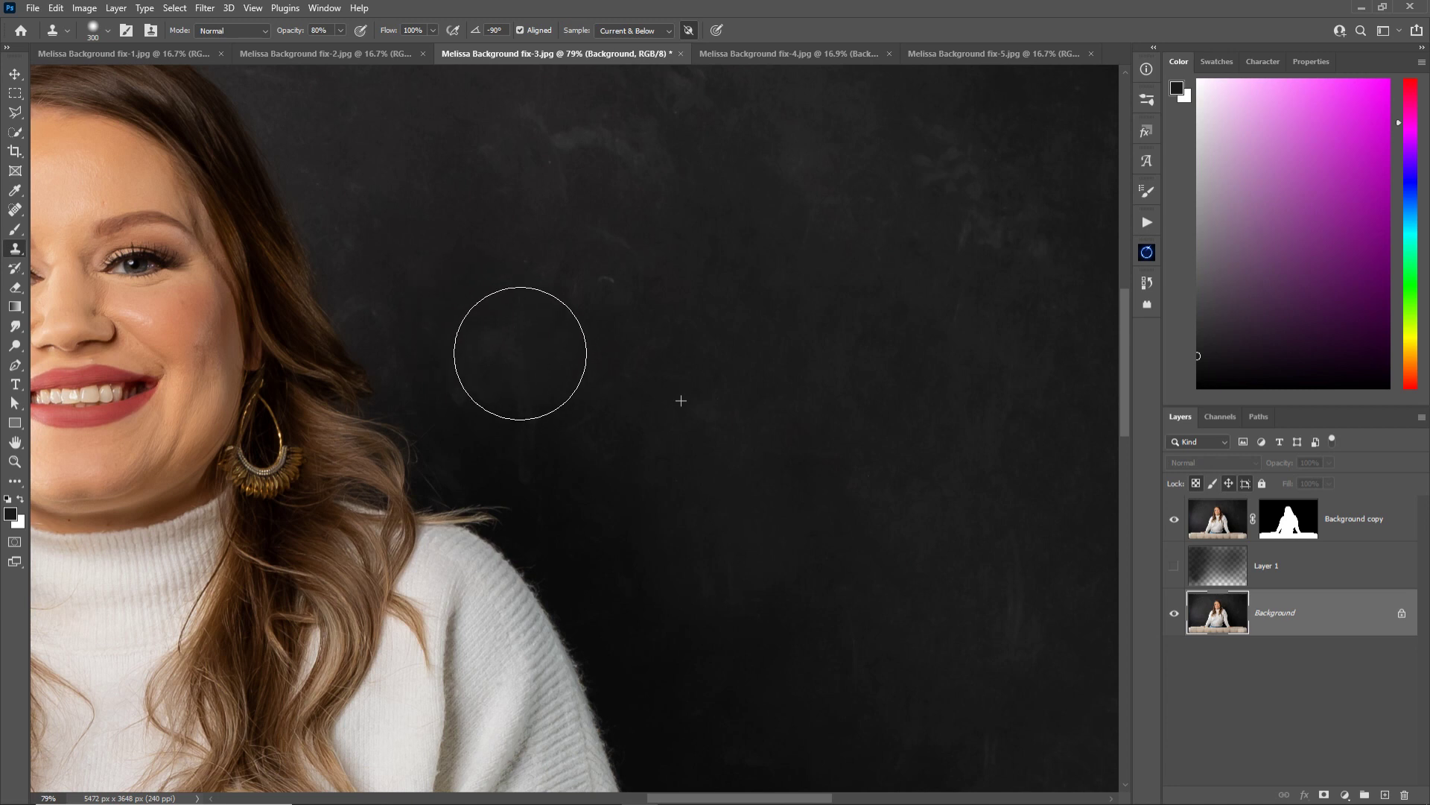
pyautogui.moveTo(556, 426)
pyautogui.mouseDown()
pyautogui.moveTo(587, 453)
pyautogui.moveTo(702, 329)
pyautogui.moveTo(629, 261)
pyautogui.moveTo(596, 175)
pyautogui.moveTo(556, 160)
pyautogui.moveTo(594, 174)
pyautogui.moveTo(553, 138)
pyautogui.moveTo(555, 120)
pyautogui.moveTo(603, 155)
pyautogui.mouseUp()
pyautogui.keyDown('alt'); pyautogui.click(616, 183); pyautogui.keyUp('alt')
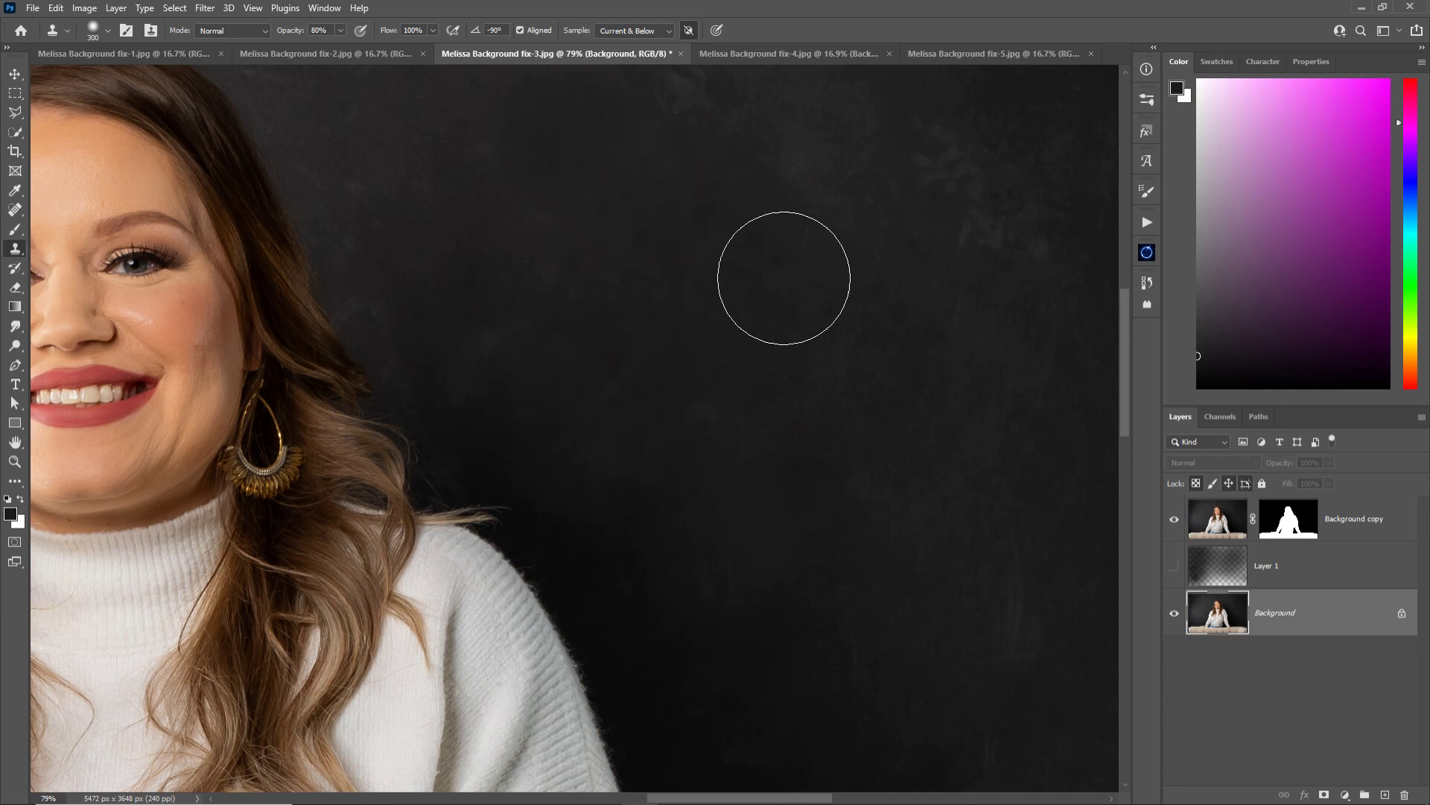
# Try cloning a darker patch over the marks in the upper-right backdrop, and undo it
pyautogui.moveTo(894, 337); pyautogui.dragTo(647, 506)
pyautogui.moveTo(692, 463); pyautogui.dragTo(587, 560)
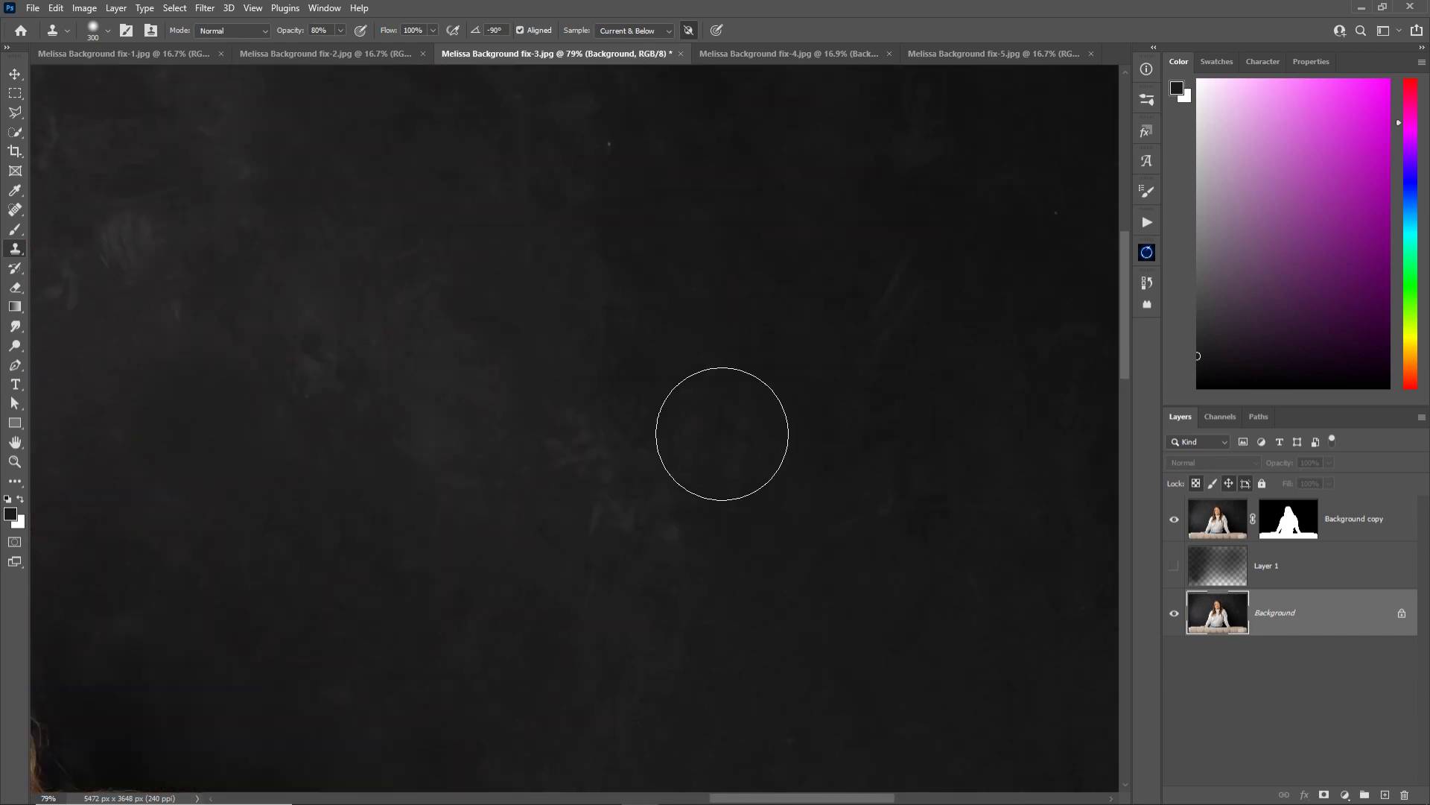
pyautogui.moveTo(604, 432); pyautogui.dragTo(590, 477)
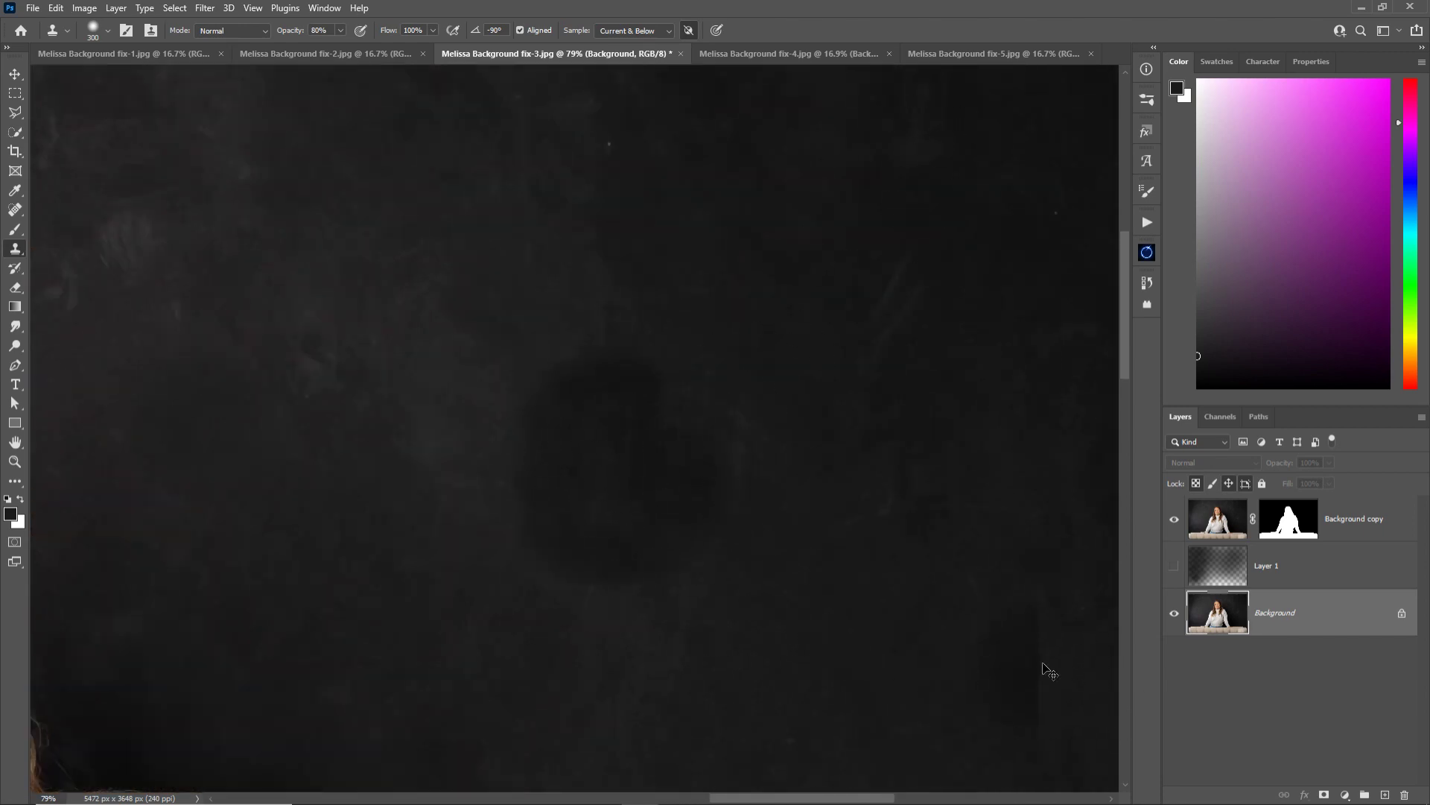
pyautogui.hotkey('ctrl', 'z')
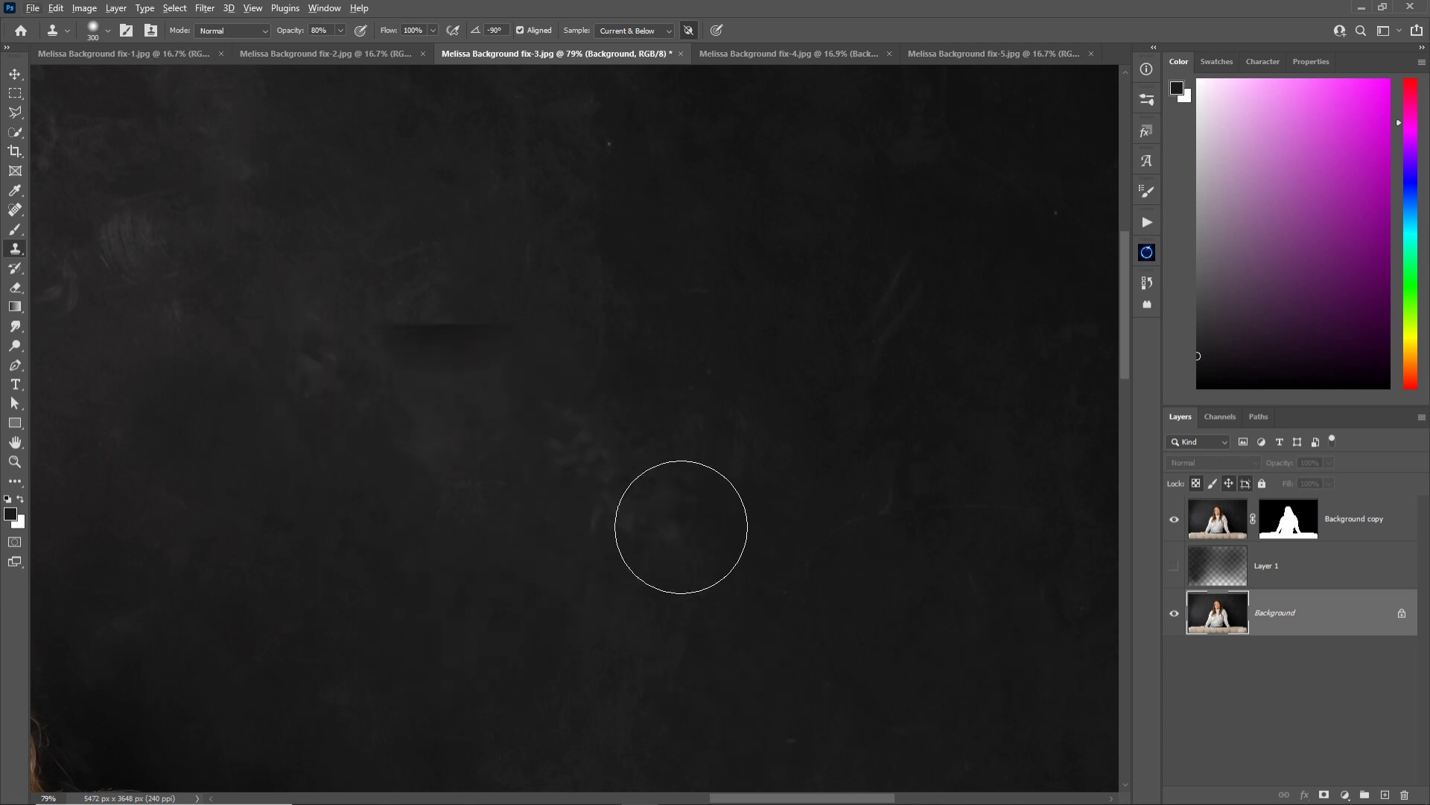
# Clone clean backdrop texture over the smudges in the area above and to the right of the woman's head
pyautogui.moveTo(629, 508)
pyautogui.mouseDown()
pyautogui.moveTo(527, 417)
pyautogui.moveTo(551, 436)
pyautogui.mouseUp()
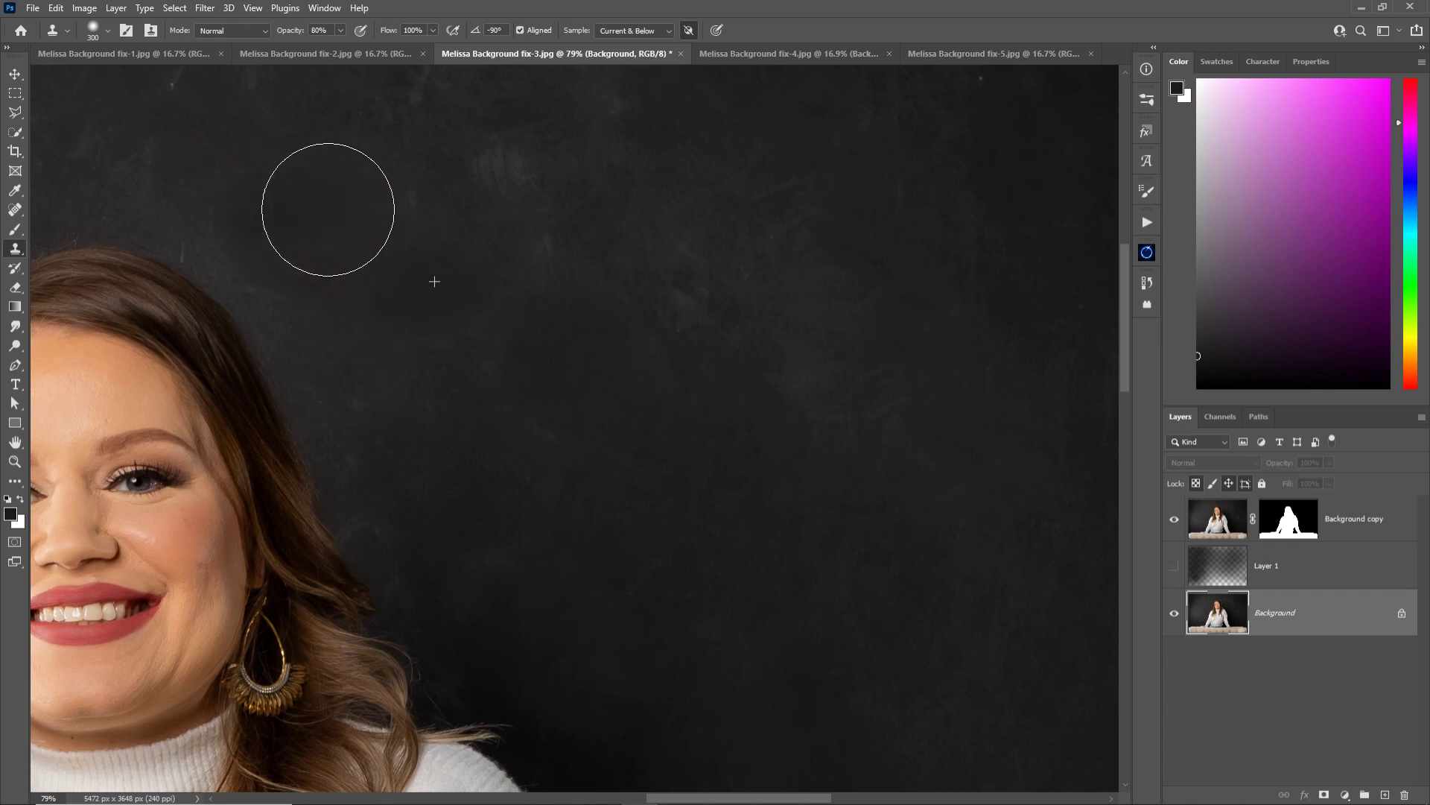
pyautogui.moveTo(522, 269)
pyautogui.mouseDown()
pyautogui.moveTo(738, 407)
pyautogui.moveTo(737, 498)
pyautogui.mouseUp()
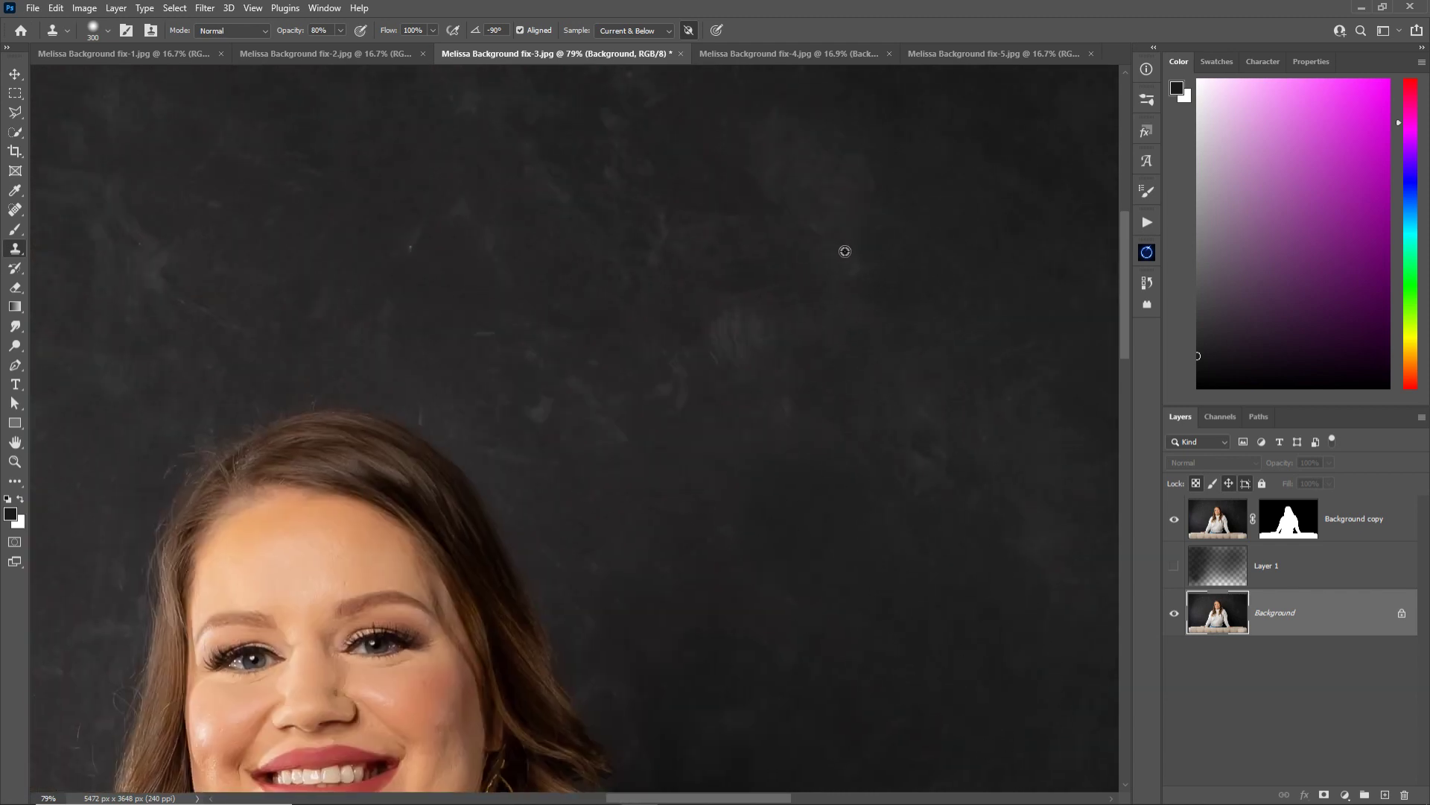
pyautogui.click(741, 340)
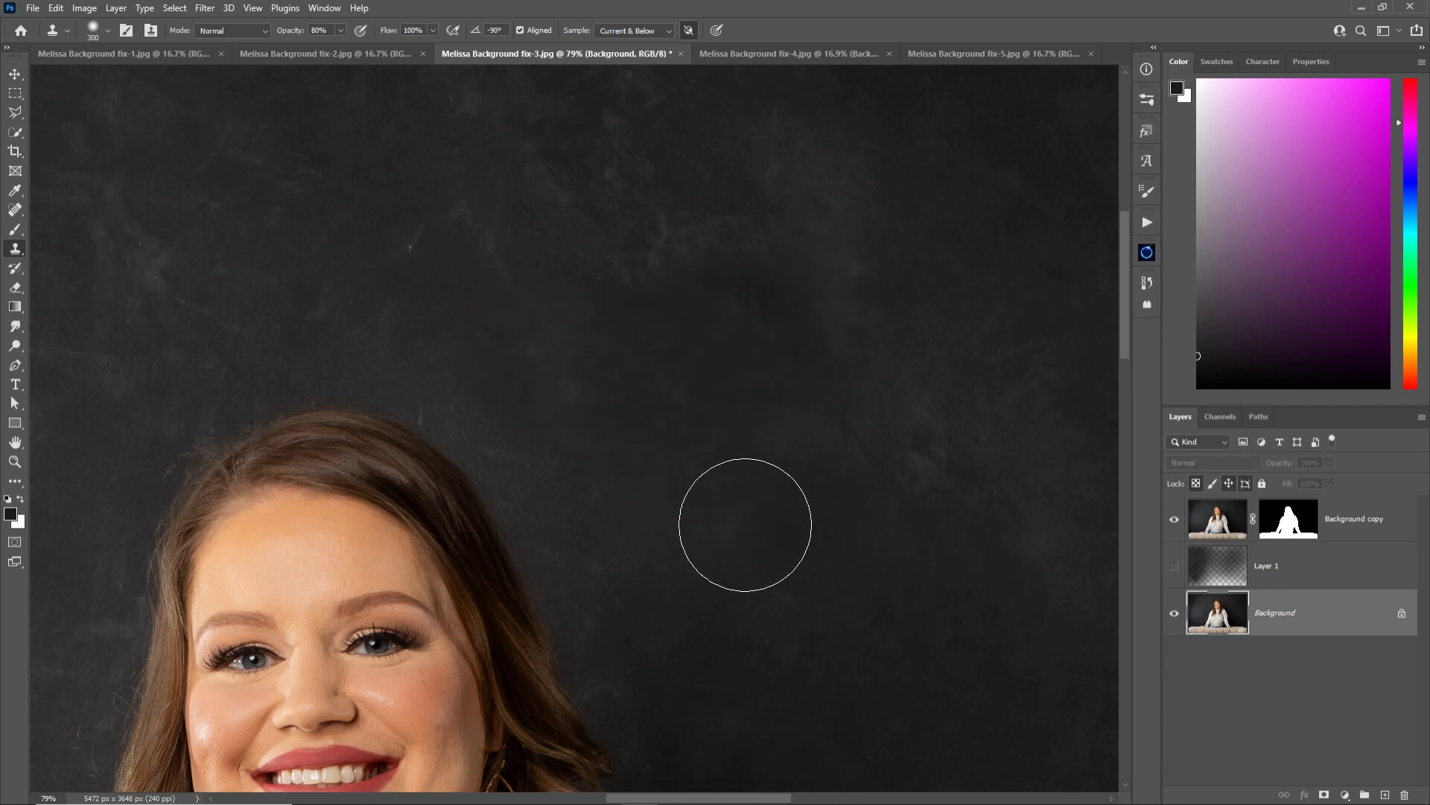
pyautogui.moveTo(692, 370); pyautogui.dragTo(842, 412)
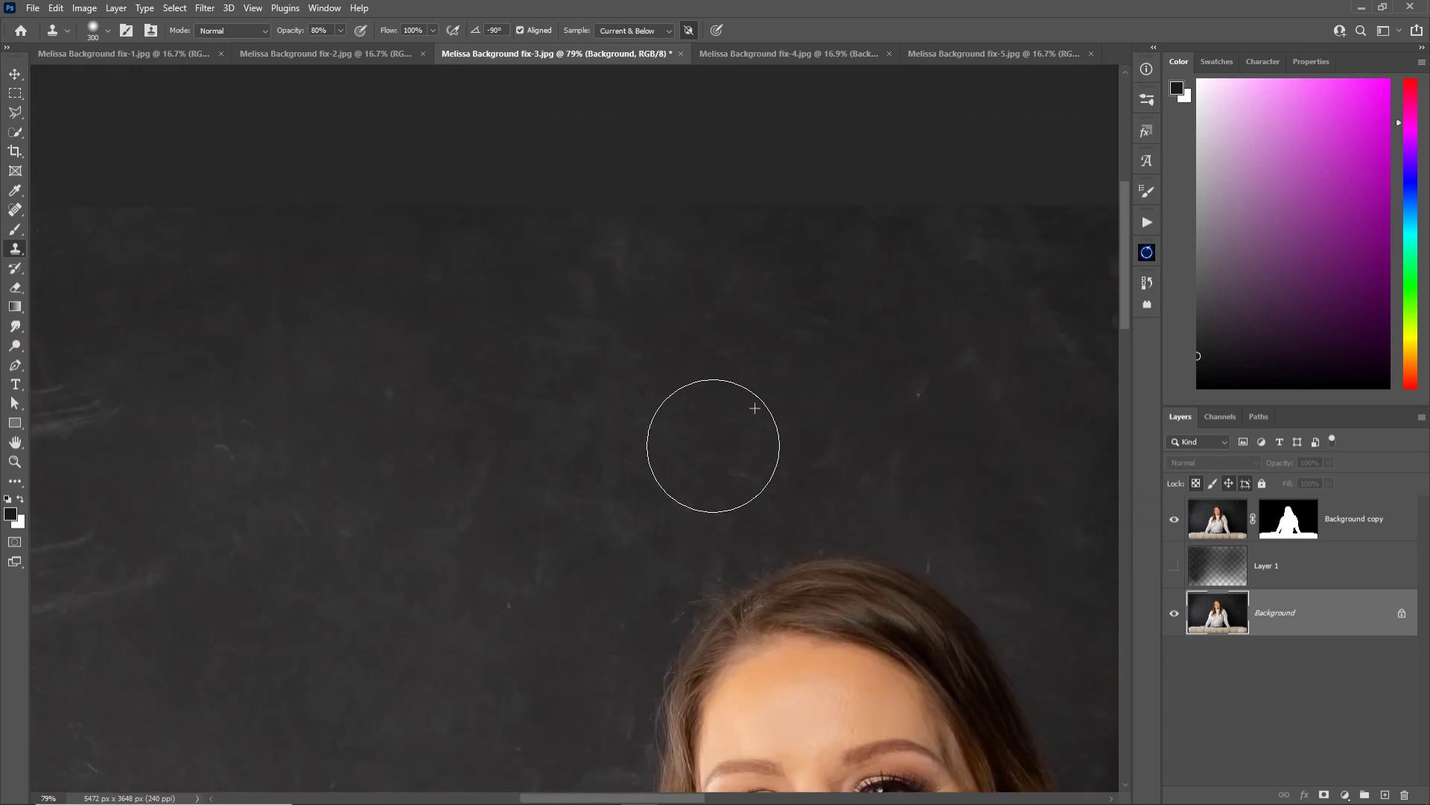
pyautogui.moveTo(584, 460); pyautogui.dragTo(610, 289)
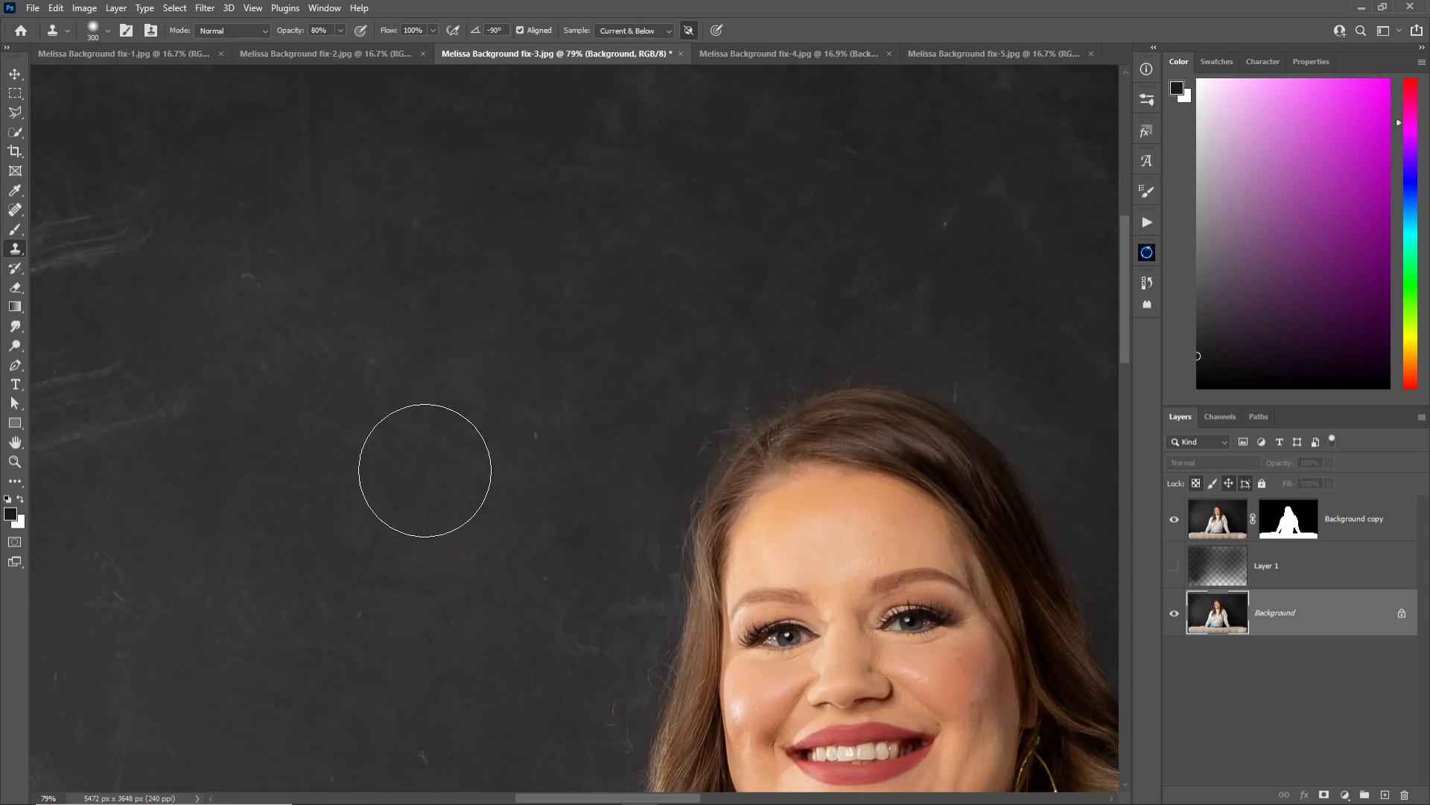
# Clone clean backdrop over the faint marks to the left of the woman's head
pyautogui.moveTo(385, 386)
pyautogui.mouseDown()
pyautogui.moveTo(523, 443)
pyautogui.moveTo(525, 477)
pyautogui.mouseUp()
pyautogui.hscroll(-5, 490, 549)
pyautogui.moveTo(296, 491); pyautogui.dragTo(453, 418)
pyautogui.moveTo(440, 516); pyautogui.dragTo(857, 448)
pyautogui.moveTo(489, 543)
pyautogui.mouseDown()
pyautogui.moveTo(578, 457)
pyautogui.moveTo(553, 568)
pyautogui.mouseUp()
pyautogui.moveTo(603, 447)
pyautogui.mouseDown()
pyautogui.moveTo(558, 462)
pyautogui.moveTo(631, 453)
pyautogui.moveTo(525, 470)
pyautogui.moveTo(624, 426)
pyautogui.moveTo(595, 463)
pyautogui.moveTo(629, 405)
pyautogui.moveTo(529, 478)
pyautogui.moveTo(512, 537)
pyautogui.mouseUp()
# Try cloning sampled backdrop tones over the faint scratches below the long streaks in the upper-left backdrop
pyautogui.keyDown('alt'); pyautogui.click(648, 612); pyautogui.keyUp('alt')
pyautogui.keyDown('alt'); pyautogui.click(508, 525); pyautogui.keyUp('alt')
pyautogui.moveTo(575, 447)
pyautogui.mouseDown()
pyautogui.moveTo(641, 428)
pyautogui.moveTo(606, 512)
pyautogui.mouseUp()
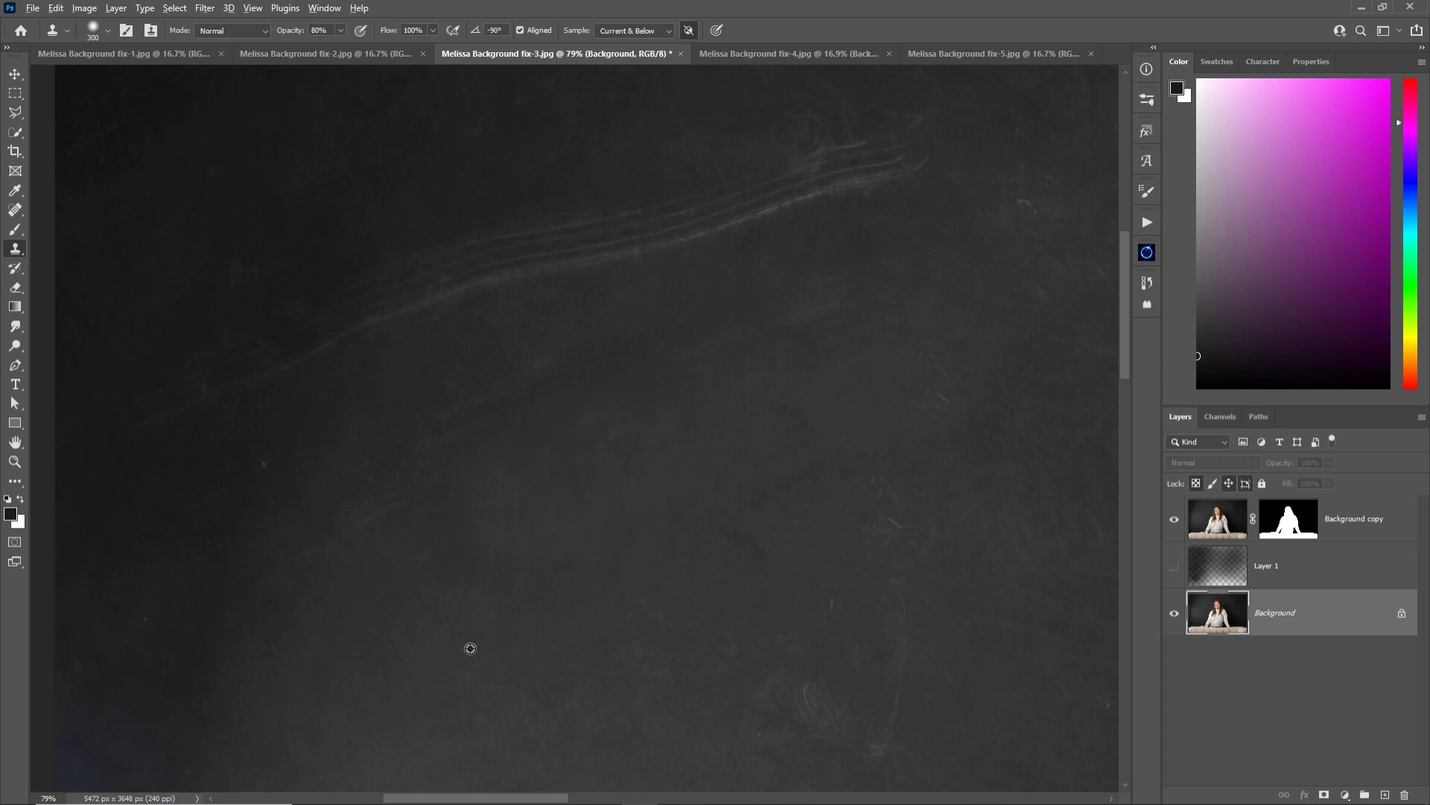
pyautogui.keyDown('alt'); pyautogui.click(470, 648); pyautogui.keyUp('alt')
pyautogui.click(443, 499)
pyautogui.press('z')
pyautogui.moveTo(648, 266); pyautogui.dragTo(666, 288)
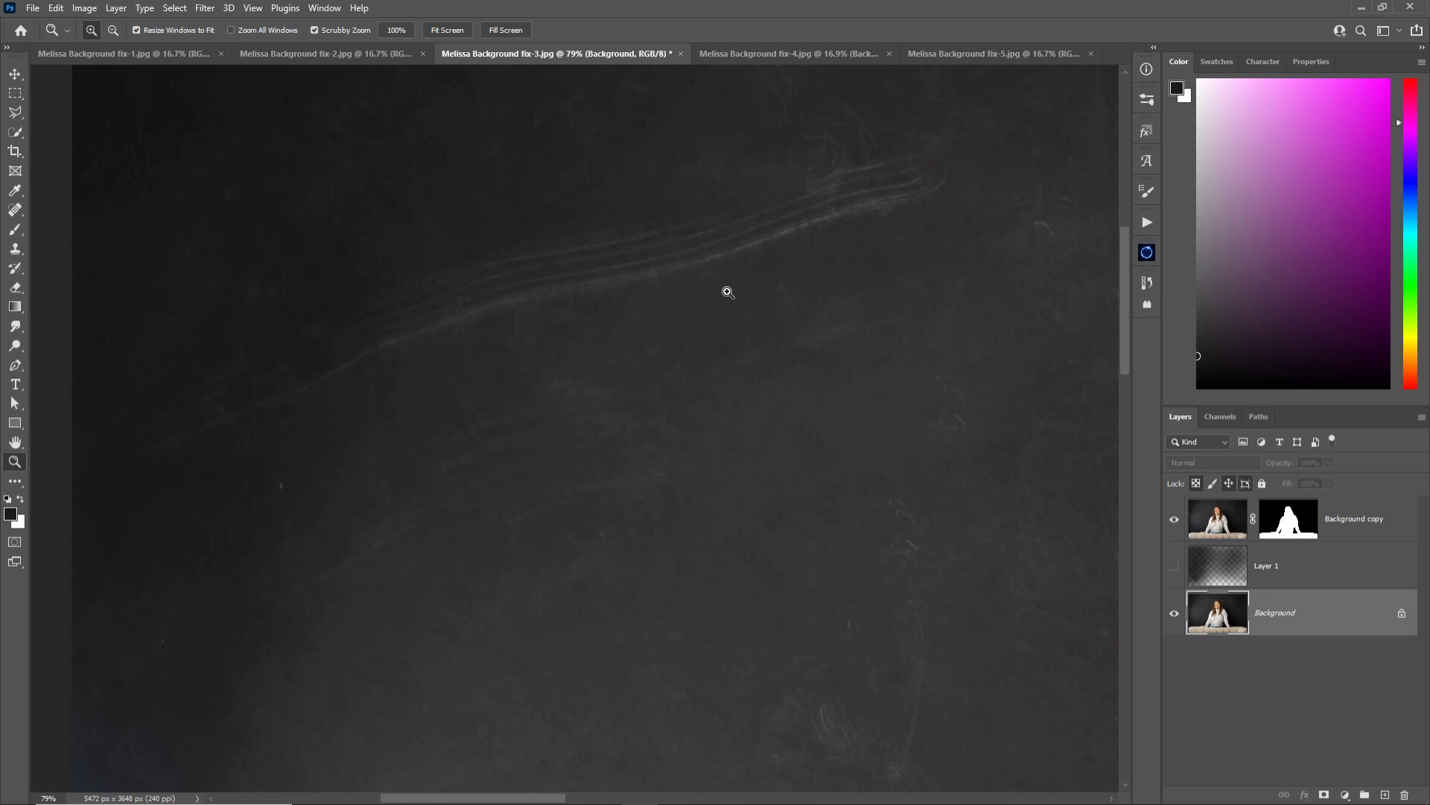
# Remove the long streaks and nearby scratches in the upper-left backdrop with the Content-Aware Spot Healing Brush
pyautogui.press('j')
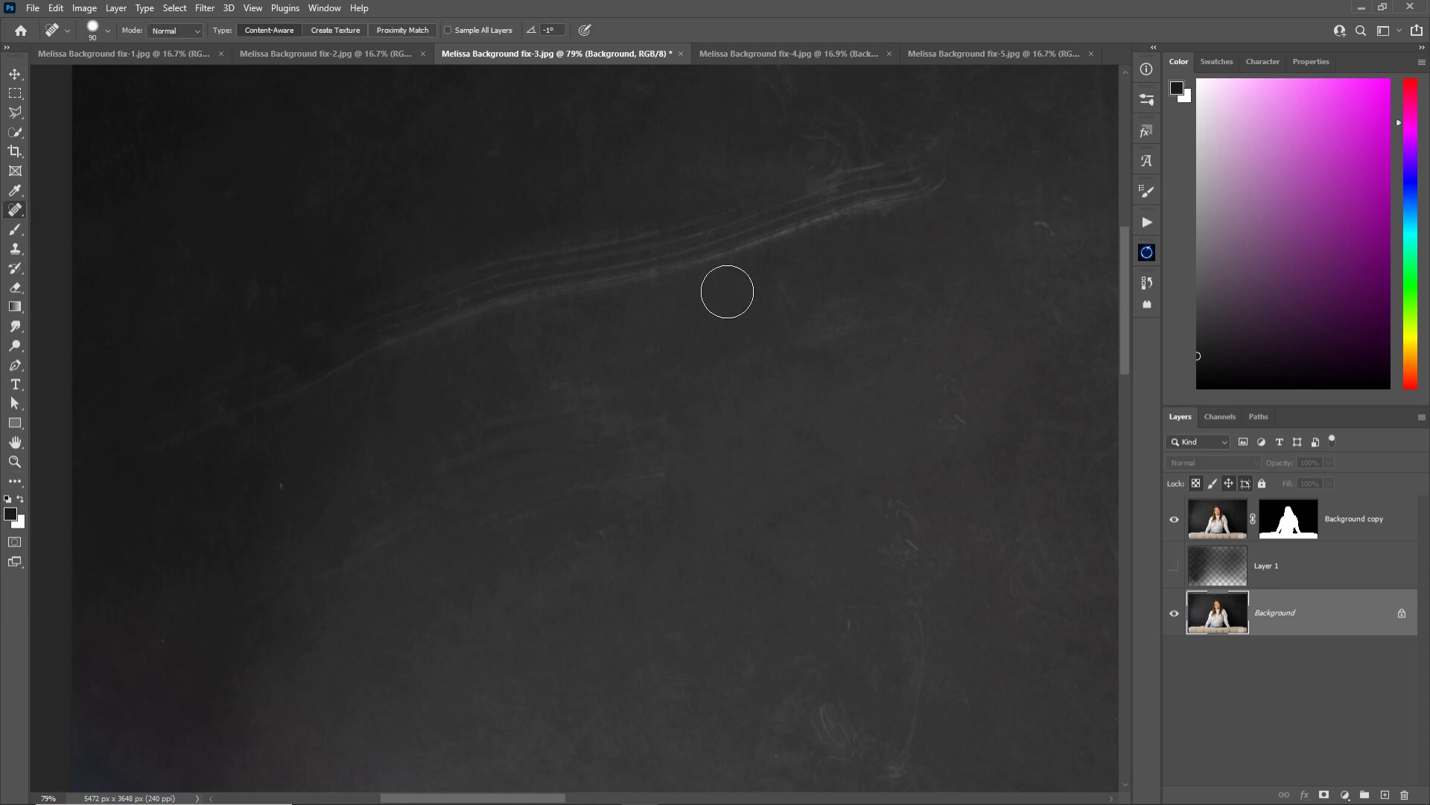
pyautogui.rightClick(14, 212)
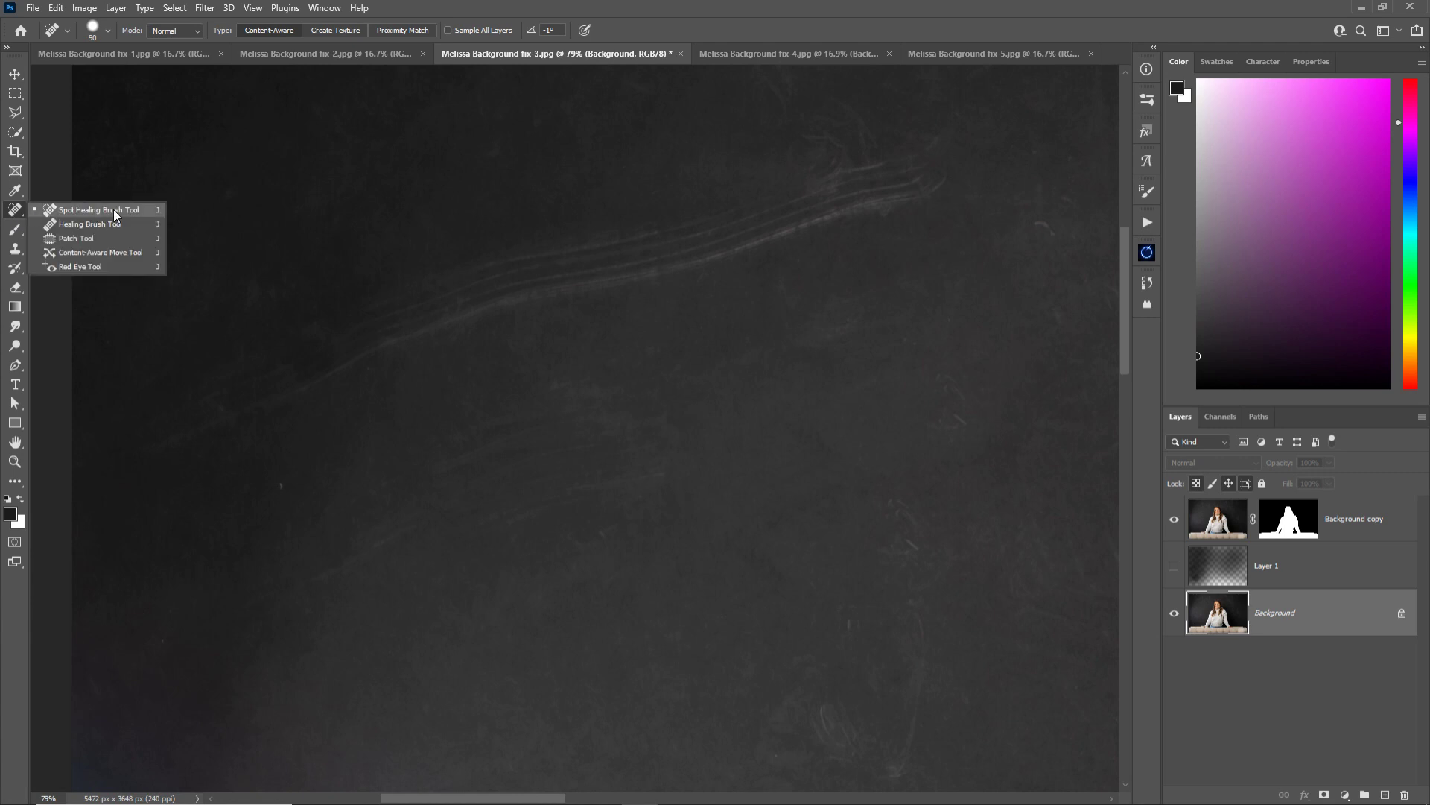
pyautogui.click(115, 212)
pyautogui.moveTo(930, 149)
pyautogui.mouseDown()
pyautogui.moveTo(693, 249)
pyautogui.moveTo(566, 275)
pyautogui.moveTo(944, 168)
pyautogui.mouseUp()
pyautogui.moveTo(600, 237)
pyautogui.mouseDown()
pyautogui.moveTo(483, 268)
pyautogui.moveTo(678, 257)
pyautogui.mouseUp()
pyautogui.moveTo(852, 221); pyautogui.dragTo(962, 217)
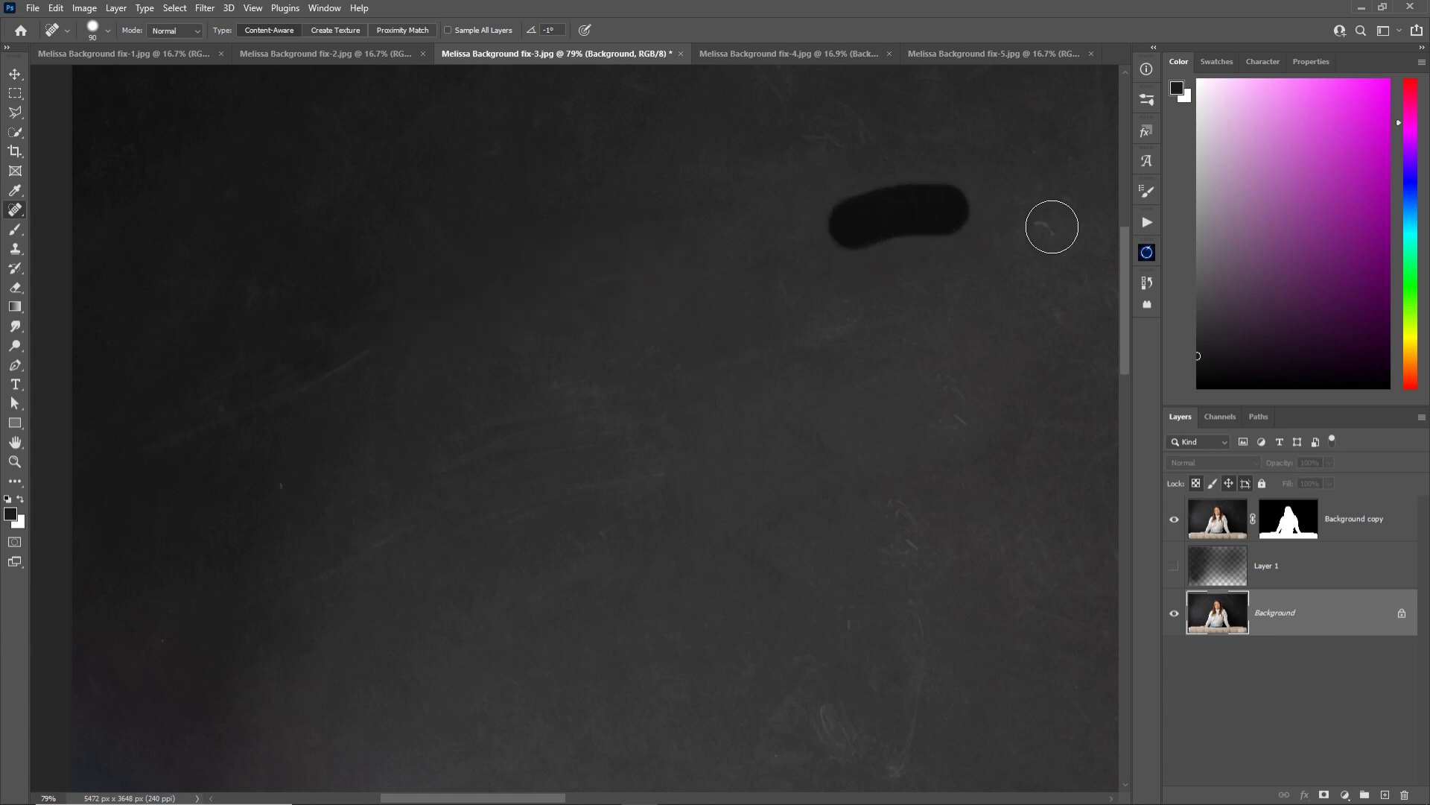
pyautogui.click(1039, 222)
pyautogui.moveTo(465, 447); pyautogui.dragTo(575, 400)
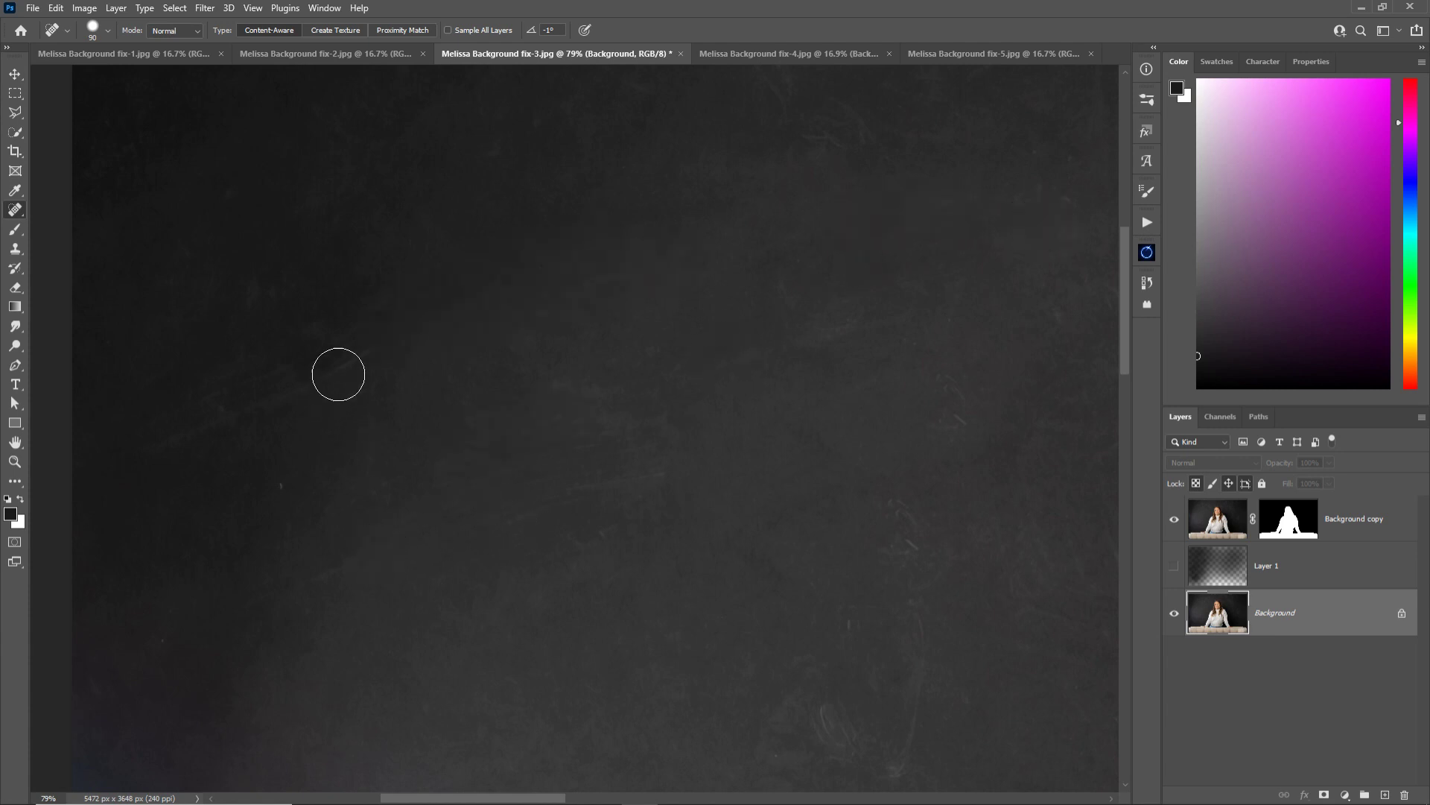
pyautogui.moveTo(605, 484); pyautogui.dragTo(674, 475)
# Spot-heal the swirl and small scratches in the middle of the left backdrop
pyautogui.moveTo(845, 666); pyautogui.dragTo(725, 284)
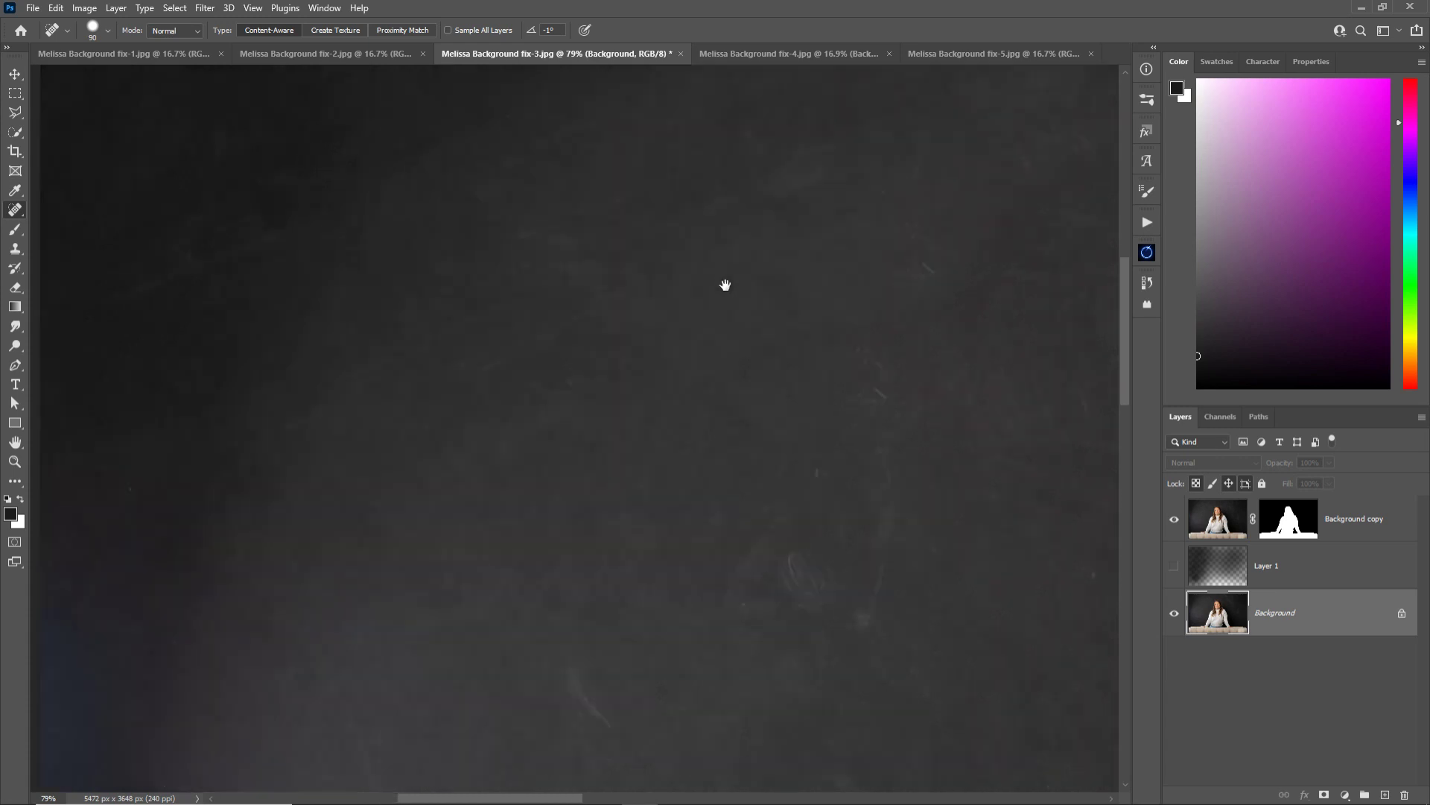
pyautogui.moveTo(789, 334); pyautogui.dragTo(721, 341)
pyautogui.moveTo(492, 428)
pyautogui.mouseDown()
pyautogui.moveTo(549, 539)
pyautogui.moveTo(594, 588)
pyautogui.moveTo(674, 489)
pyautogui.moveTo(764, 524)
pyautogui.mouseUp()
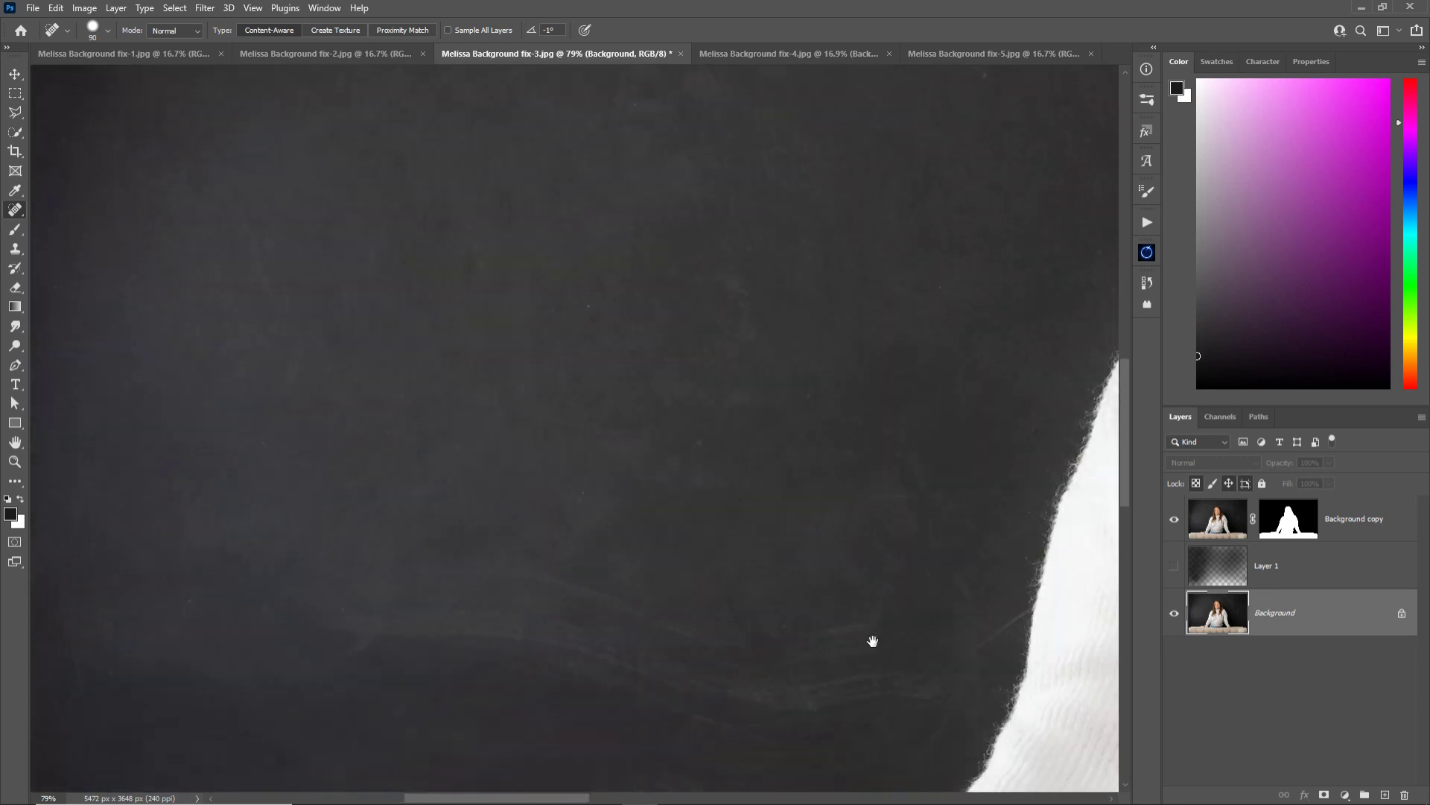
# Spot-heal the wavy streak across the lower-left backdrop and the scratch beside the white sleeve
pyautogui.moveTo(873, 642)
pyautogui.mouseDown()
pyautogui.moveTo(864, 506)
pyautogui.moveTo(723, 526)
pyautogui.moveTo(495, 485)
pyautogui.mouseUp()
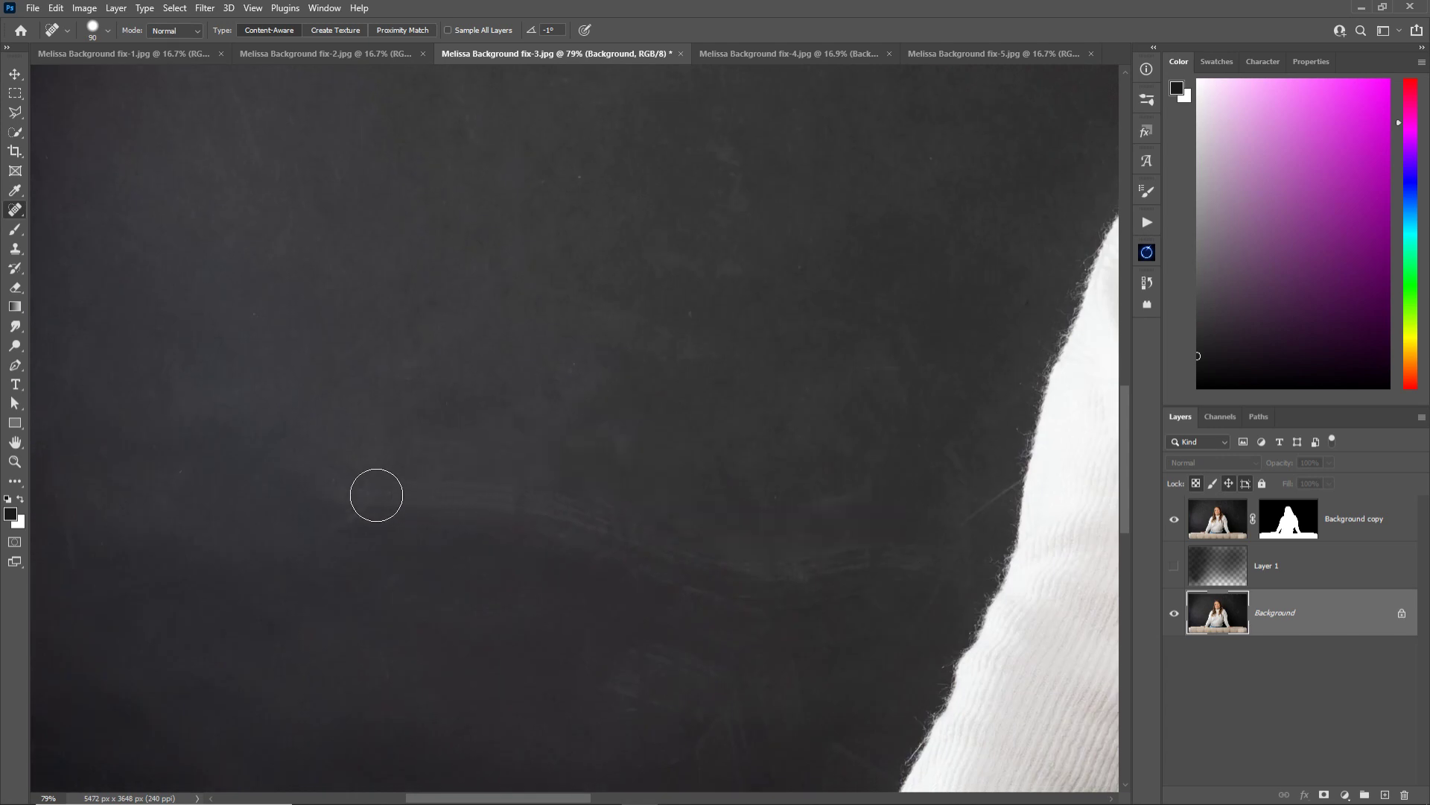
pyautogui.moveTo(376, 495)
pyautogui.mouseDown()
pyautogui.moveTo(835, 574)
pyautogui.moveTo(940, 555)
pyautogui.mouseUp()
pyautogui.click(853, 503)
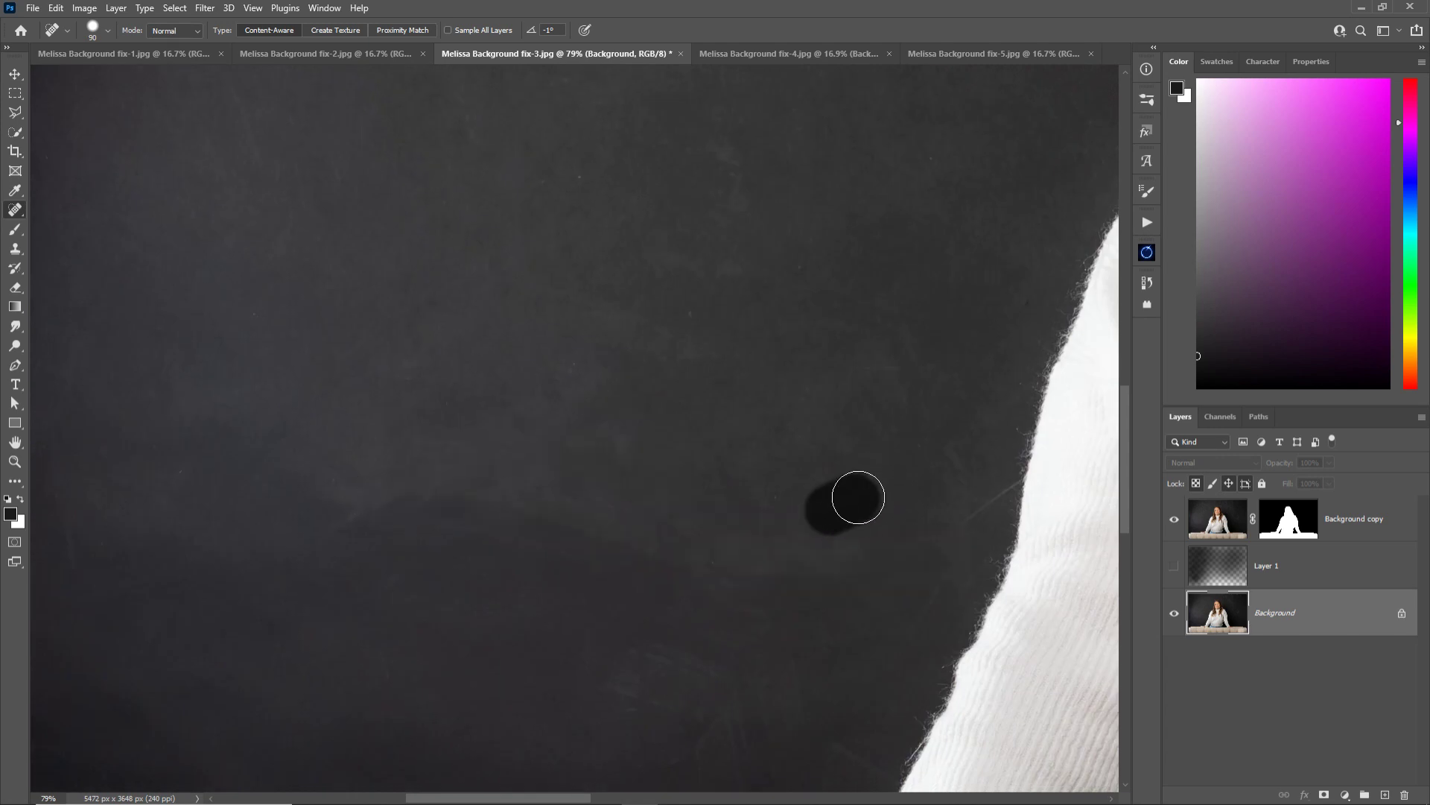
pyautogui.moveTo(785, 578); pyautogui.dragTo(717, 465)
pyautogui.moveTo(593, 480); pyautogui.dragTo(702, 530)
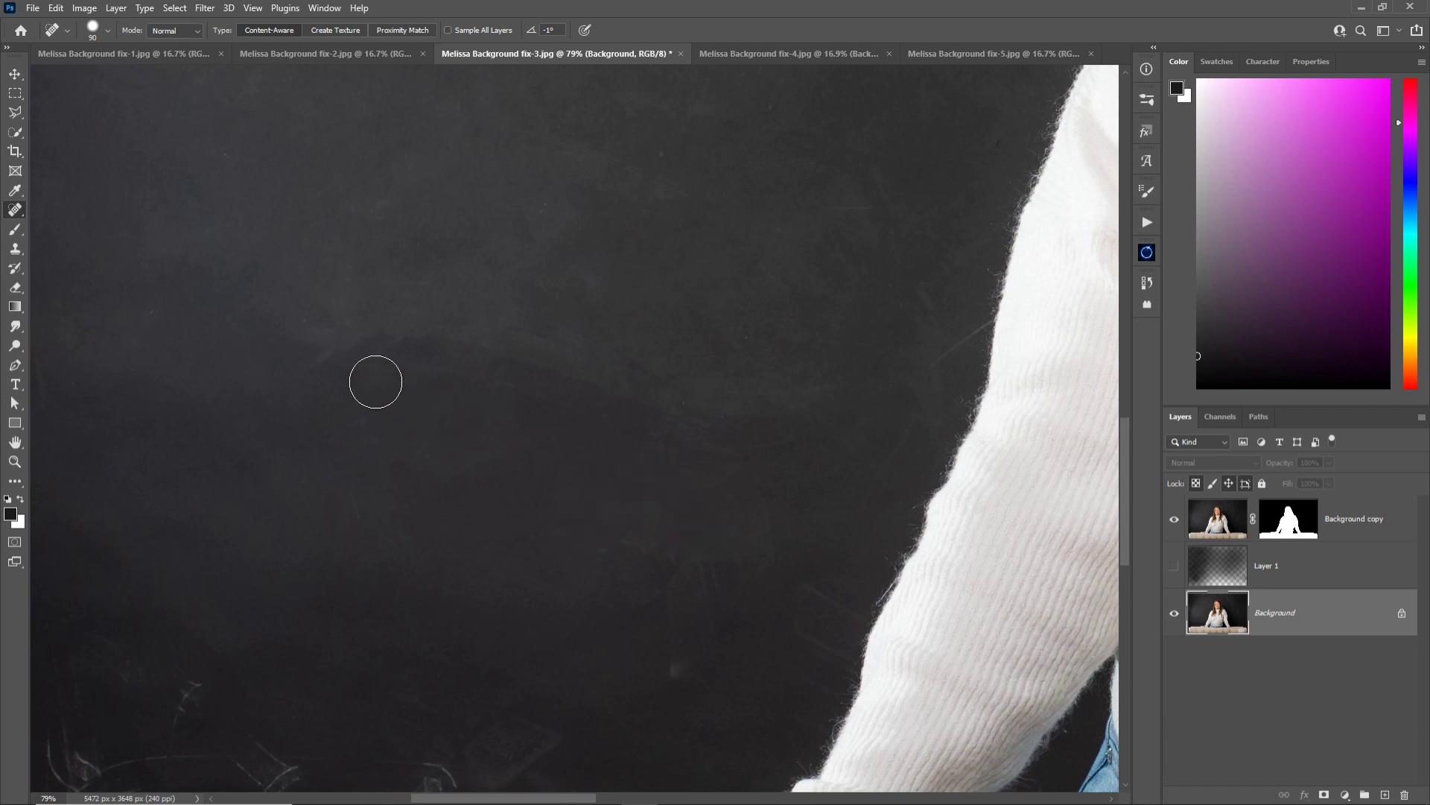
pyautogui.moveTo(328, 333); pyautogui.dragTo(490, 387)
pyautogui.moveTo(900, 380); pyautogui.dragTo(963, 333)
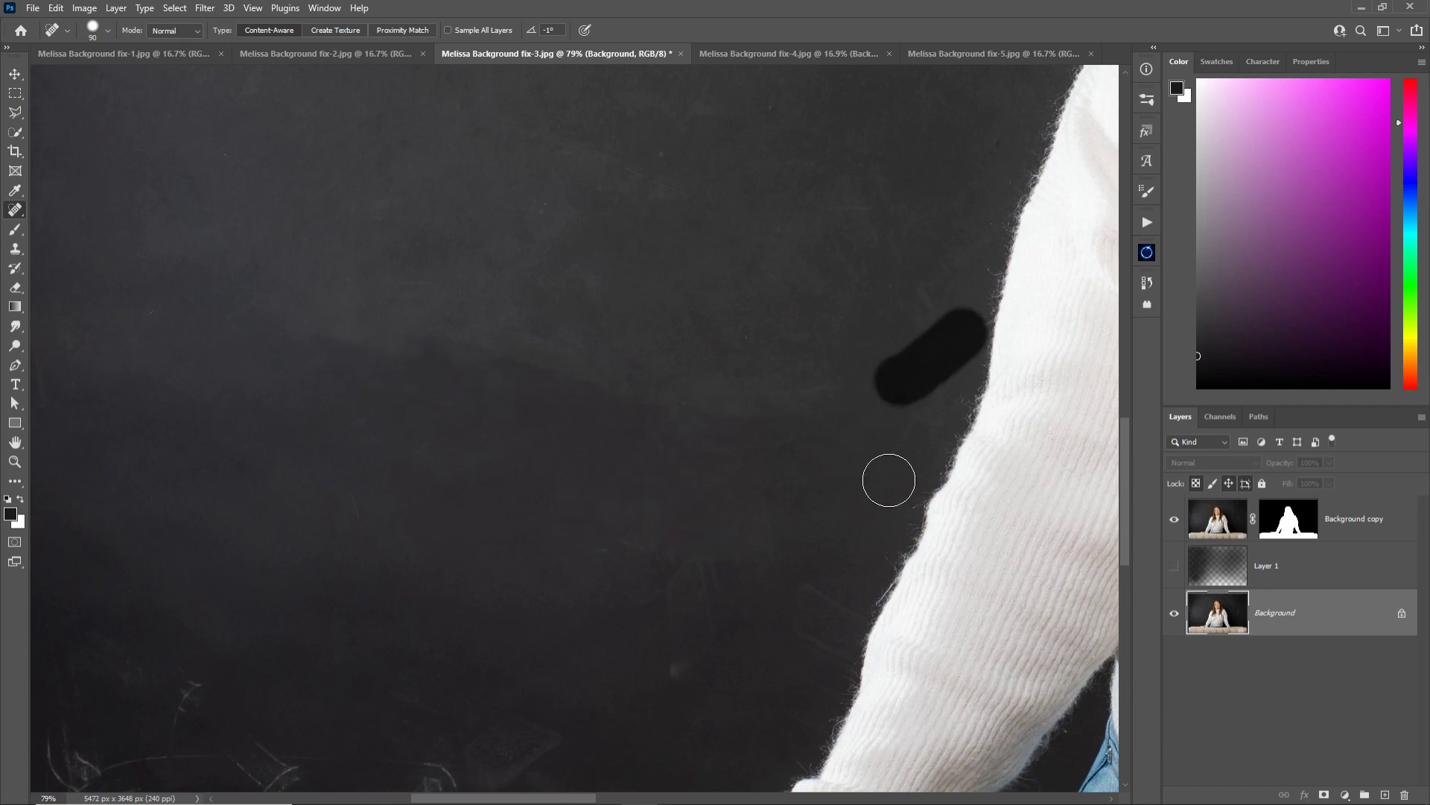
# Spot-heal the chalky scratches in the lower-left backdrop just above the sofa, finishing with the whole photo in view
pyautogui.click(672, 664)
pyautogui.moveTo(613, 650); pyautogui.dragTo(769, 459)
pyautogui.moveTo(707, 563)
pyautogui.mouseDown()
pyautogui.moveTo(629, 565)
pyautogui.moveTo(731, 521)
pyautogui.mouseUp()
pyautogui.moveTo(399, 597)
pyautogui.mouseDown()
pyautogui.moveTo(467, 557)
pyautogui.moveTo(454, 565)
pyautogui.mouseUp()
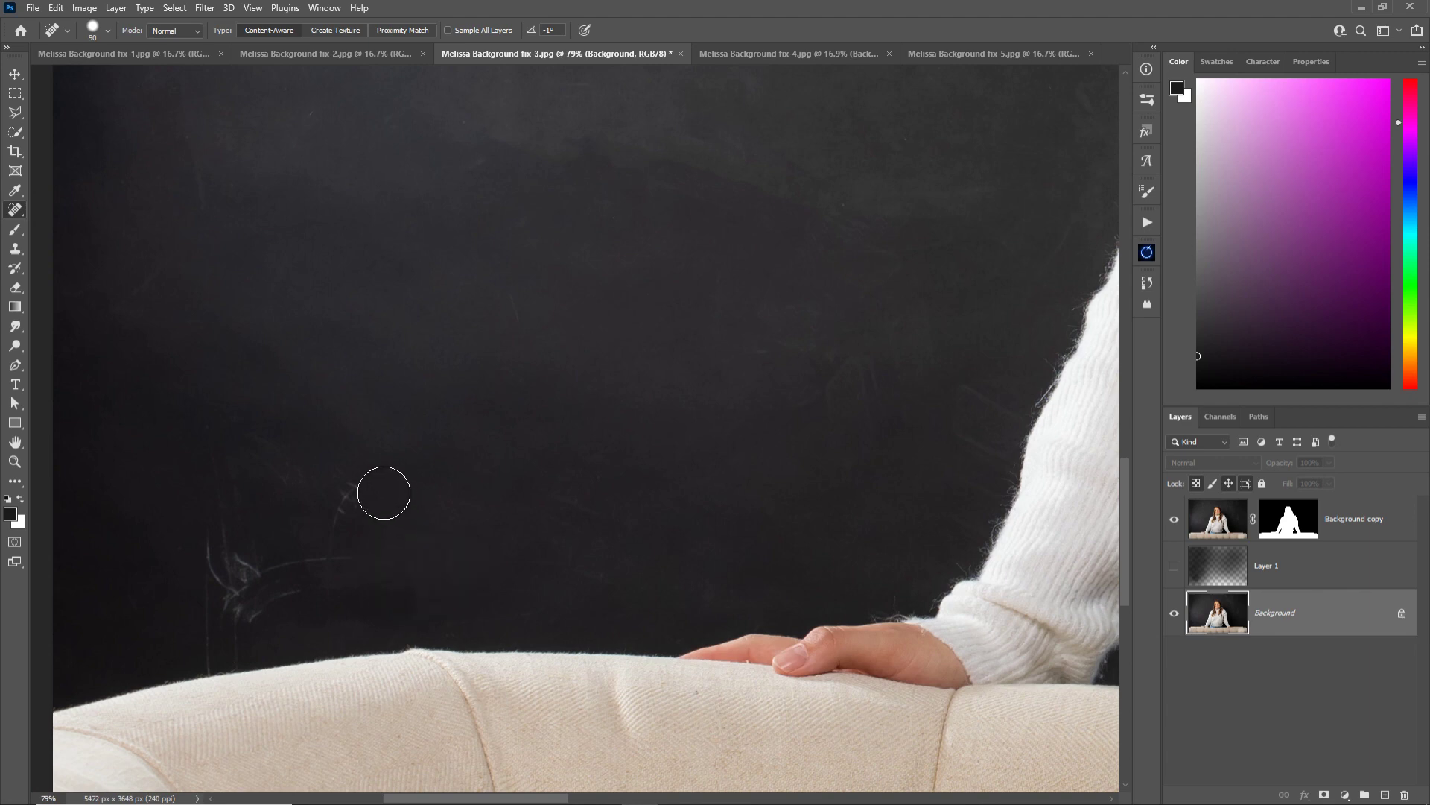
pyautogui.moveTo(383, 495)
pyautogui.mouseDown()
pyautogui.moveTo(305, 560)
pyautogui.moveTo(225, 541)
pyautogui.moveTo(256, 606)
pyautogui.moveTo(312, 580)
pyautogui.moveTo(285, 536)
pyautogui.mouseUp()
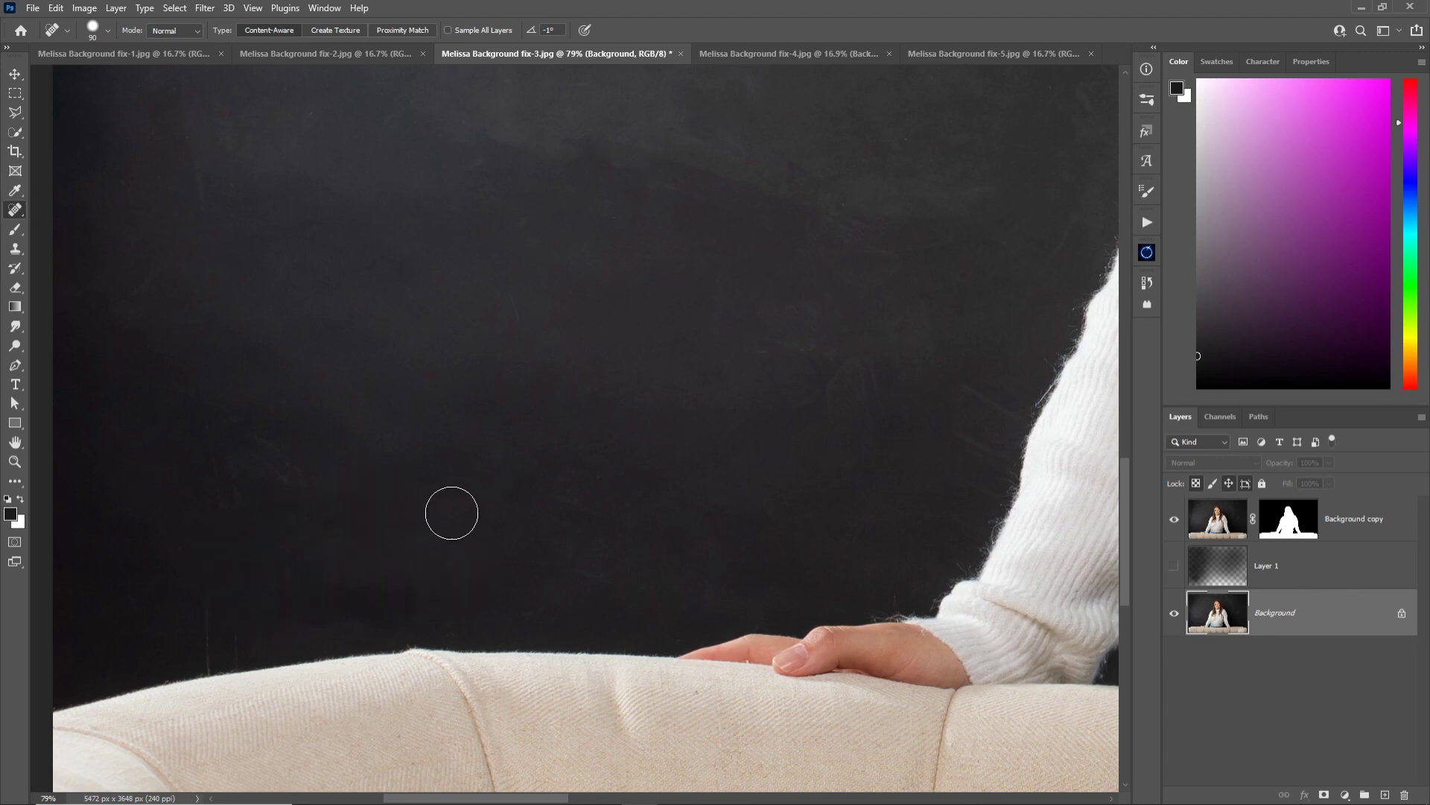
pyautogui.moveTo(230, 459); pyautogui.dragTo(349, 486)
pyautogui.hotkey('ctrl', '0')
pyautogui.press('z')
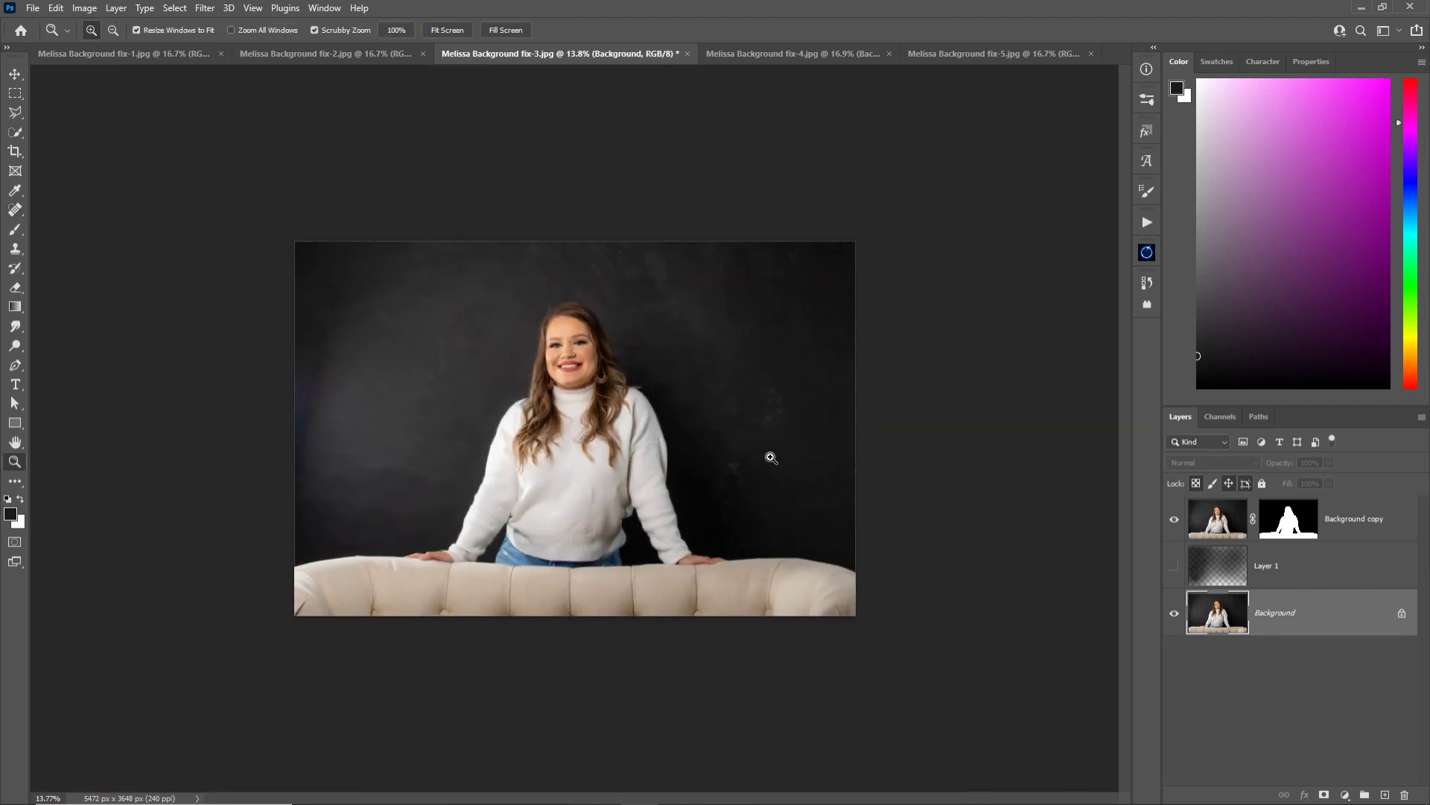
# Spot-heal the chalky scratches in the backdrop to the right of the white sleeve with the Content-Aware Spot Healing Brush
pyautogui.moveTo(769, 456); pyautogui.dragTo(888, 459)
pyautogui.press('j')
pyautogui.moveTo(581, 559)
pyautogui.mouseDown()
pyautogui.moveTo(444, 479)
pyautogui.moveTo(603, 673)
pyautogui.moveTo(472, 597)
pyautogui.moveTo(413, 696)
pyautogui.mouseUp()
pyautogui.moveTo(480, 260)
pyautogui.mouseDown()
pyautogui.moveTo(567, 275)
pyautogui.moveTo(670, 364)
pyautogui.mouseUp()
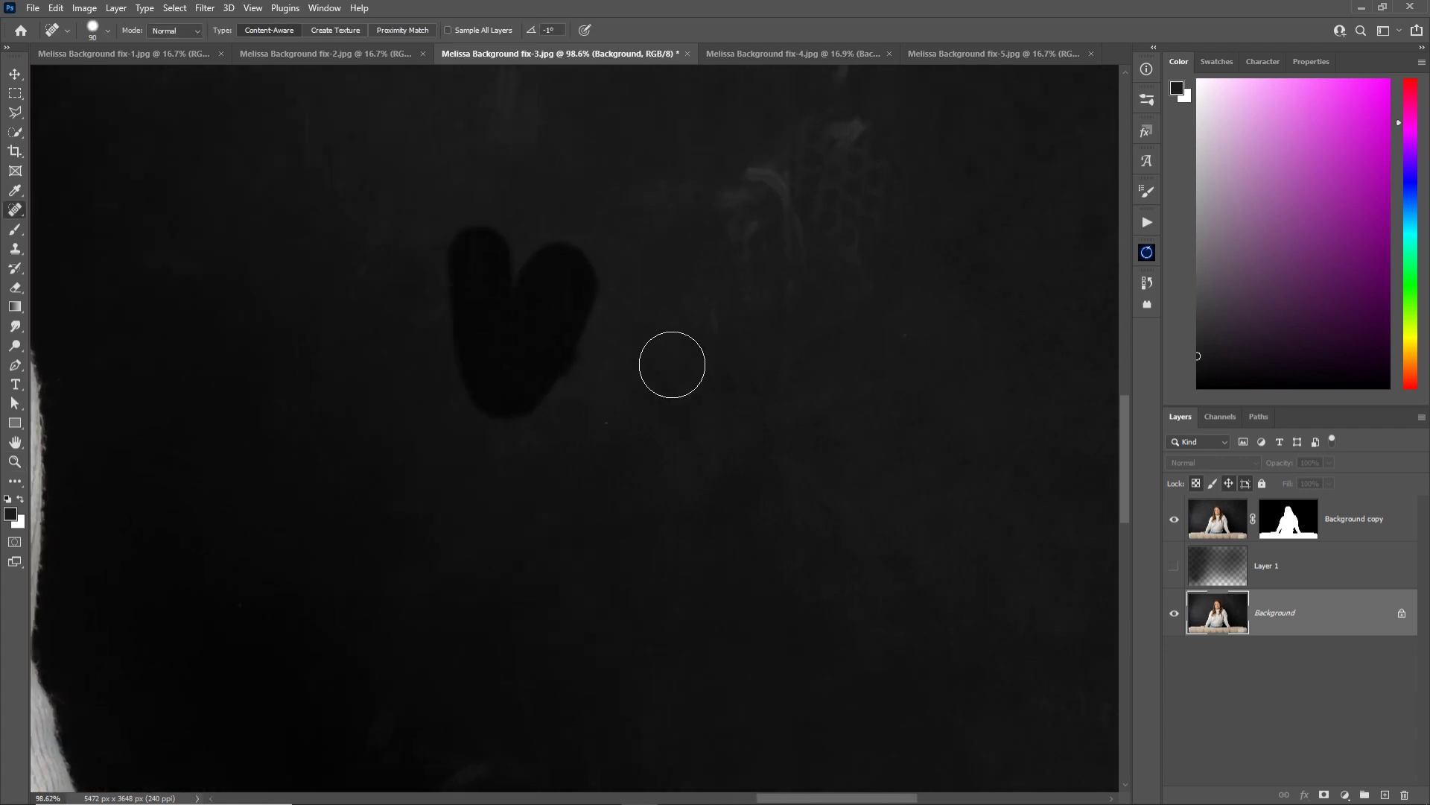
pyautogui.moveTo(728, 230)
pyautogui.mouseDown()
pyautogui.moveTo(842, 136)
pyautogui.moveTo(874, 236)
pyautogui.mouseUp()
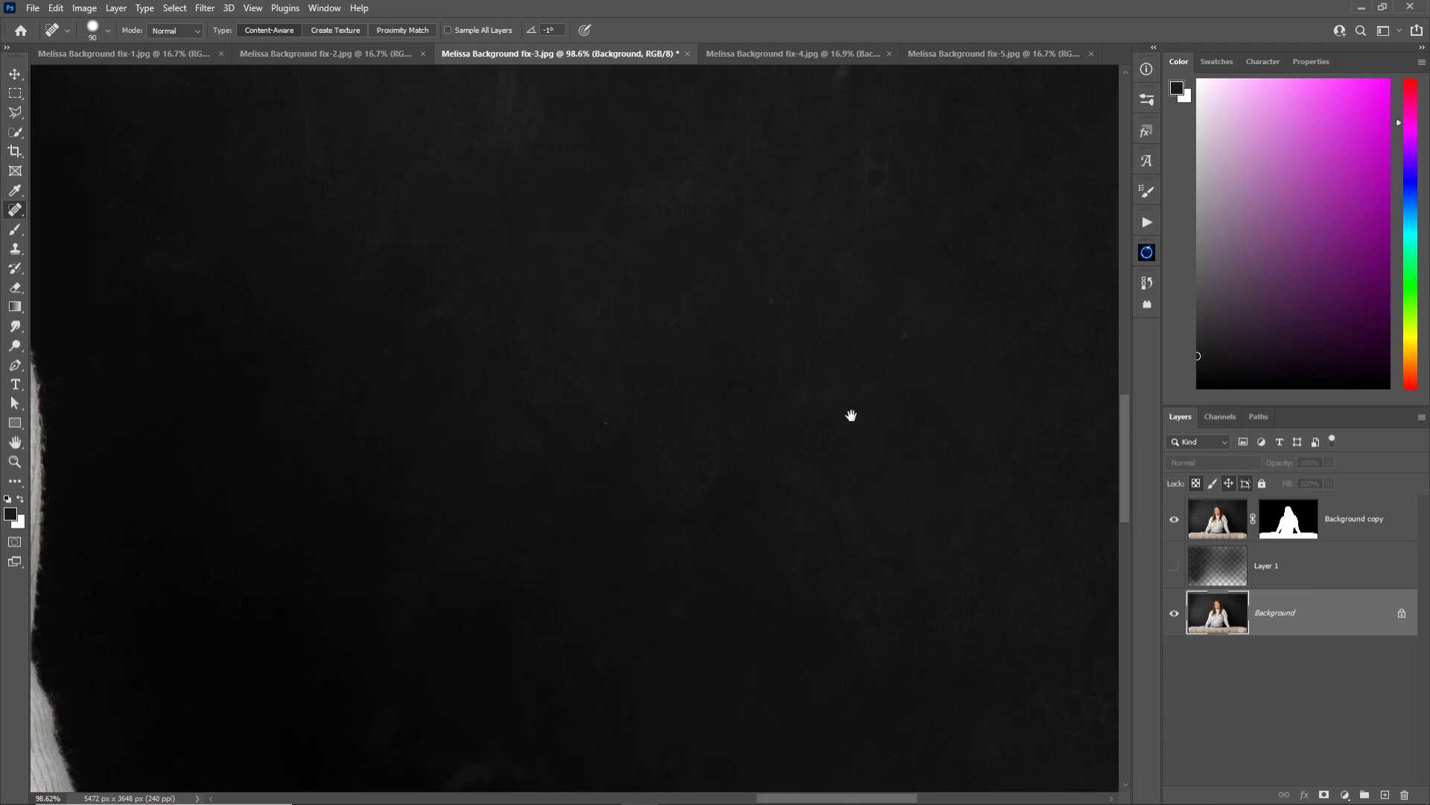
# Spot-heal the remaining streaks in the upper part of the right backdrop, finishing with the whole photo in view
pyautogui.click(859, 392)
pyautogui.moveTo(860, 392)
pyautogui.mouseDown()
pyautogui.moveTo(929, 330)
pyautogui.moveTo(839, 304)
pyautogui.moveTo(749, 232)
pyautogui.moveTo(768, 208)
pyautogui.moveTo(832, 235)
pyautogui.moveTo(711, 213)
pyautogui.mouseUp()
pyautogui.moveTo(484, 213); pyautogui.dragTo(468, 340)
pyautogui.moveTo(651, 371); pyautogui.dragTo(808, 673)
pyautogui.moveTo(680, 226); pyautogui.dragTo(645, 242)
pyautogui.moveTo(780, 194); pyautogui.dragTo(942, 86)
pyautogui.press('z')
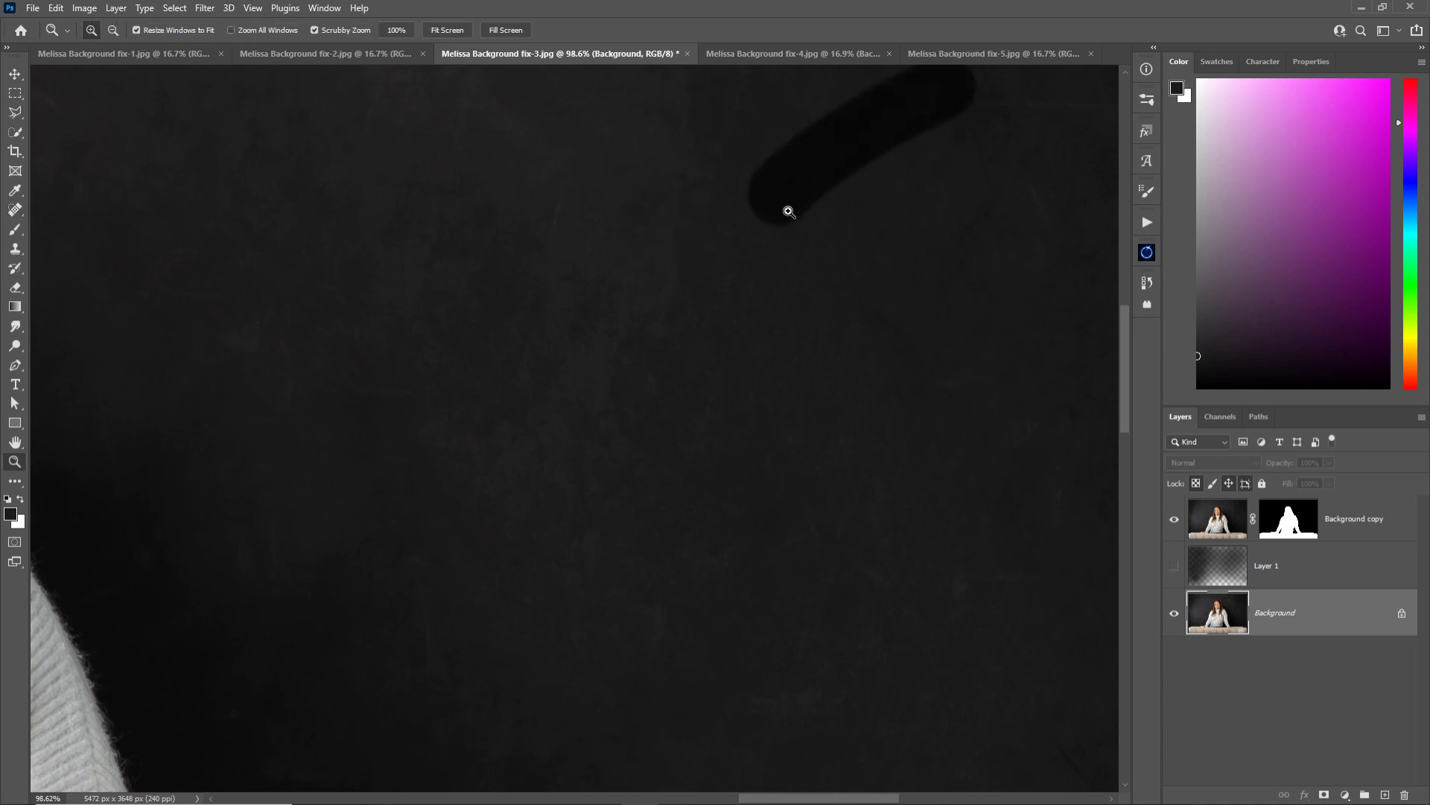
pyautogui.moveTo(789, 211); pyautogui.dragTo(697, 243)
pyautogui.moveTo(714, 359); pyautogui.dragTo(1004, 458)
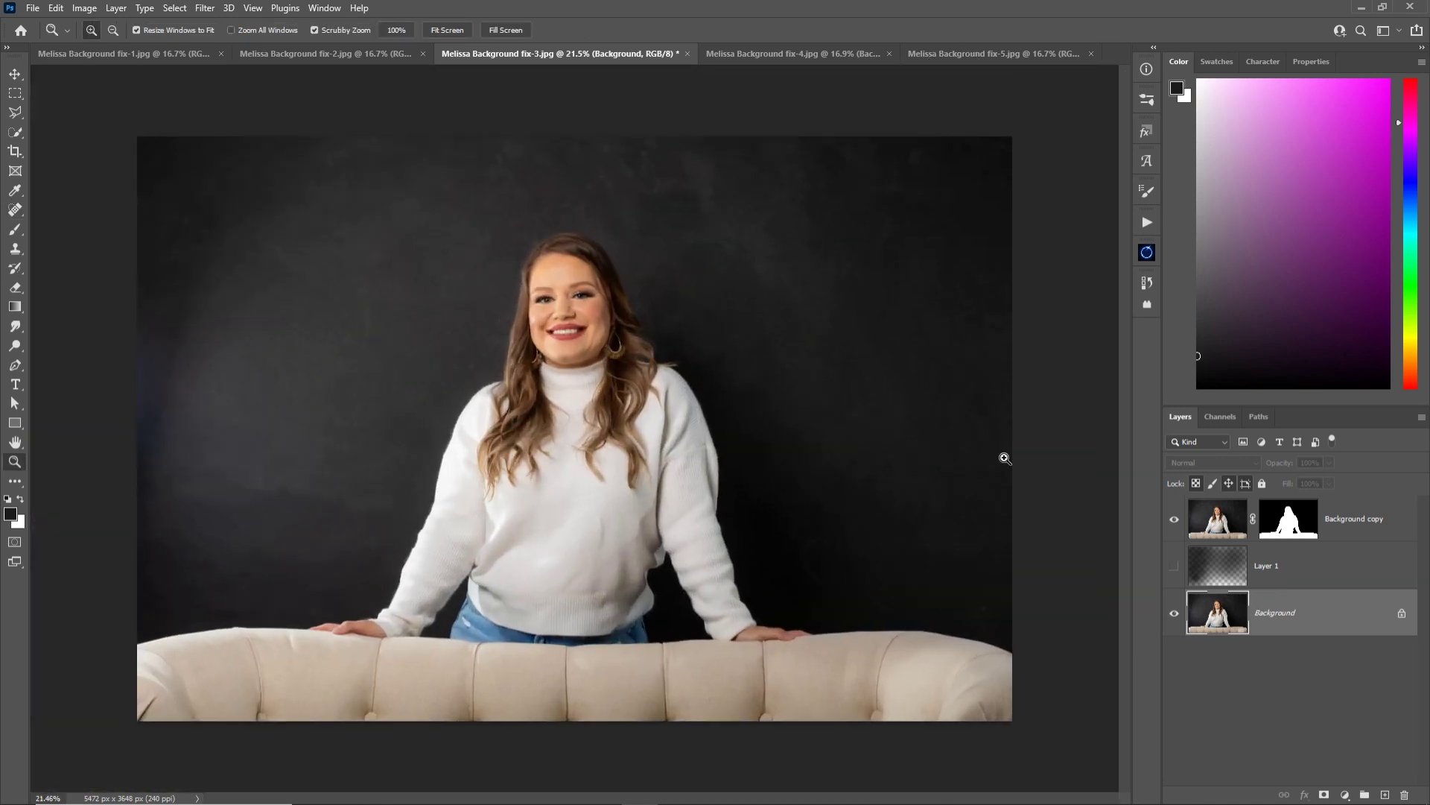
# Show the painted Layer 1 again and set its opacity to 32%
pyautogui.click(1216, 569)
pyautogui.click(1174, 566)
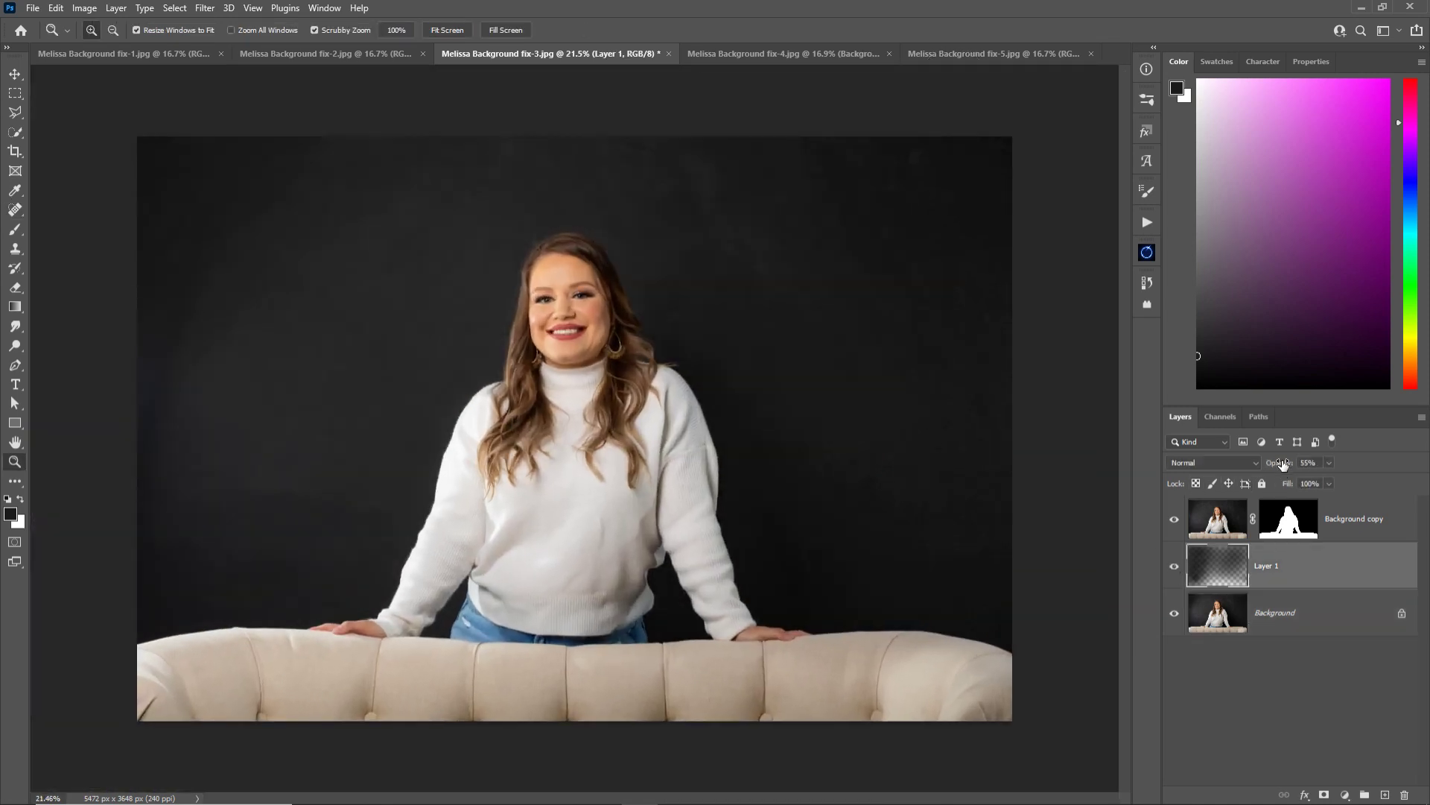
pyautogui.moveTo(1282, 463)
pyautogui.mouseDown()
pyautogui.moveTo(1154, 475)
pyautogui.moveTo(1174, 476)
pyautogui.mouseUp()
# Brush a light grey sampled from the sweater at 20% opacity across the backdrop on Layer 1, and compare with the layer hidden
pyautogui.press('b')
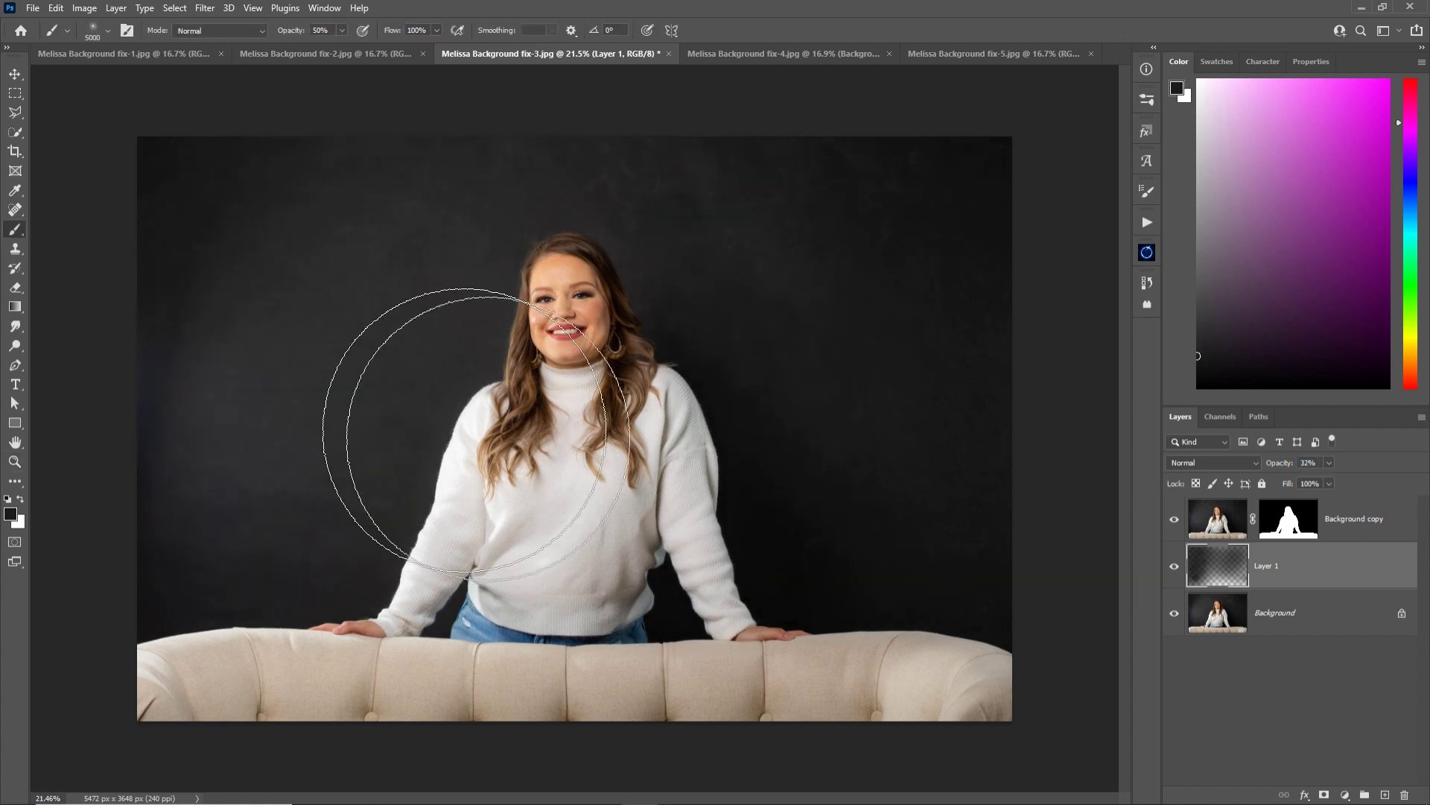
pyautogui.press('1')
pyautogui.keyDown('alt'); pyautogui.click(521, 484); pyautogui.keyUp('alt')
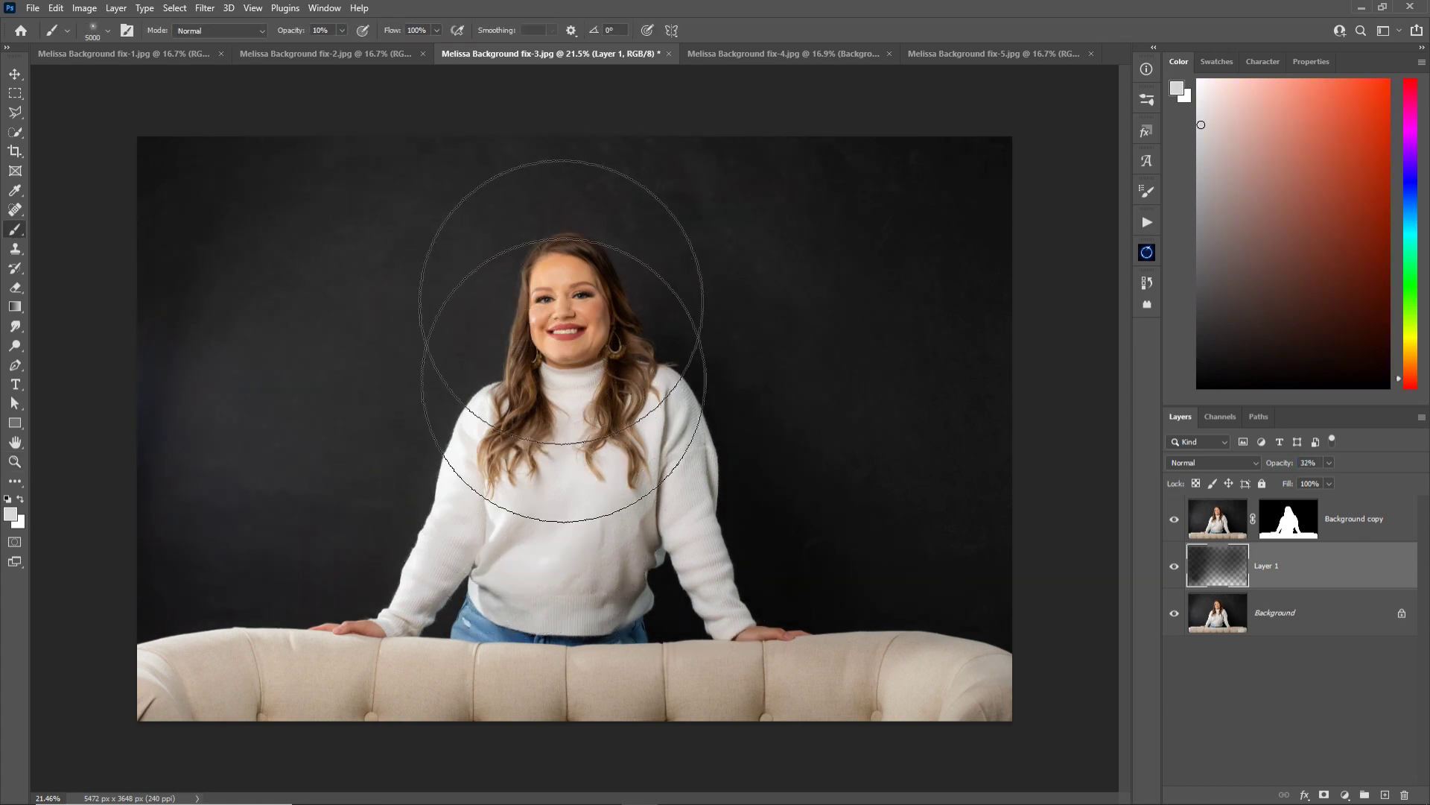
pyautogui.press('2')
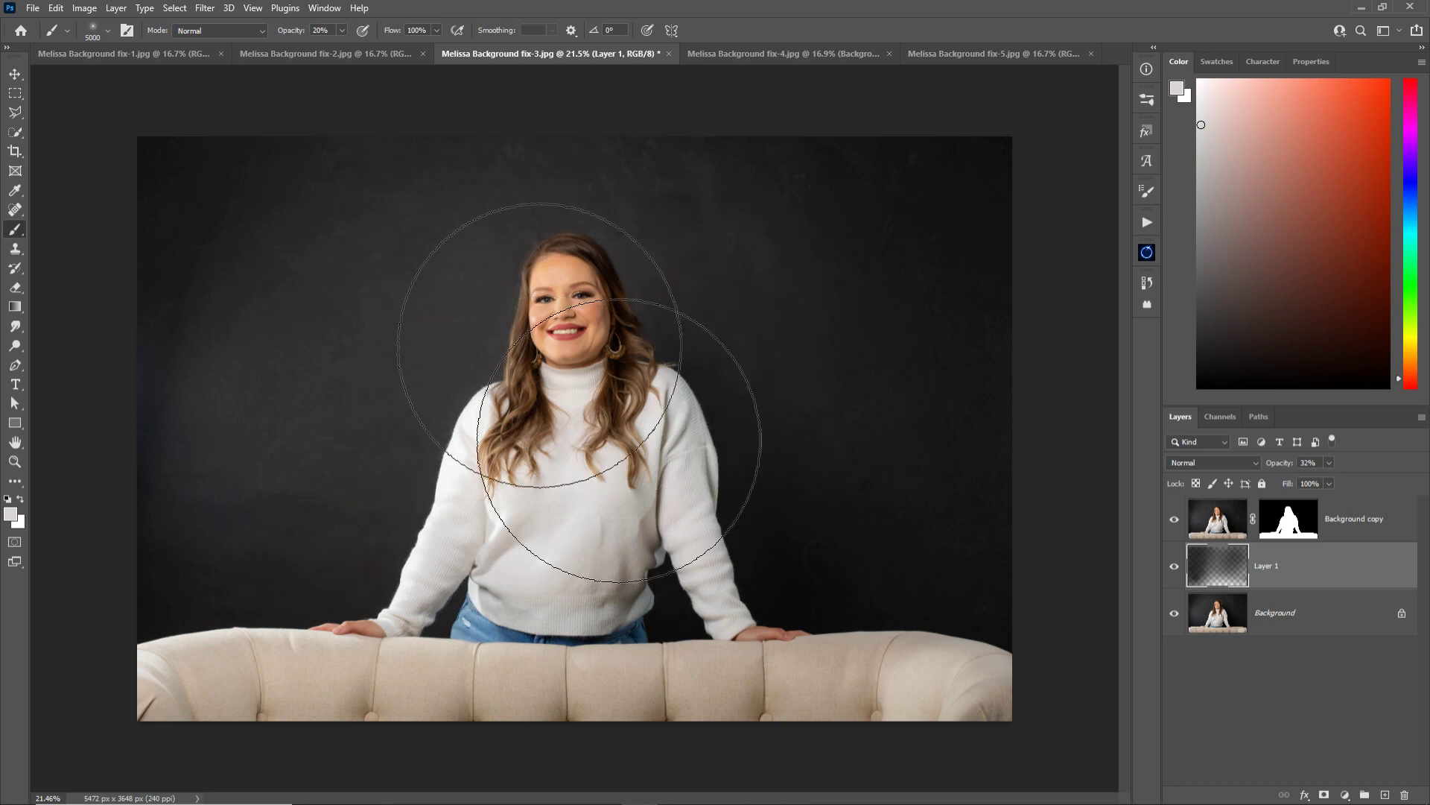
pyautogui.moveTo(619, 439)
pyautogui.mouseDown()
pyautogui.moveTo(594, 326)
pyautogui.moveTo(693, 479)
pyautogui.moveTo(485, 320)
pyautogui.moveTo(431, 548)
pyautogui.moveTo(606, 521)
pyautogui.moveTo(671, 367)
pyautogui.moveTo(581, 255)
pyautogui.moveTo(683, 501)
pyautogui.moveTo(785, 549)
pyautogui.moveTo(869, 223)
pyautogui.moveTo(577, 226)
pyautogui.moveTo(224, 198)
pyautogui.mouseUp()
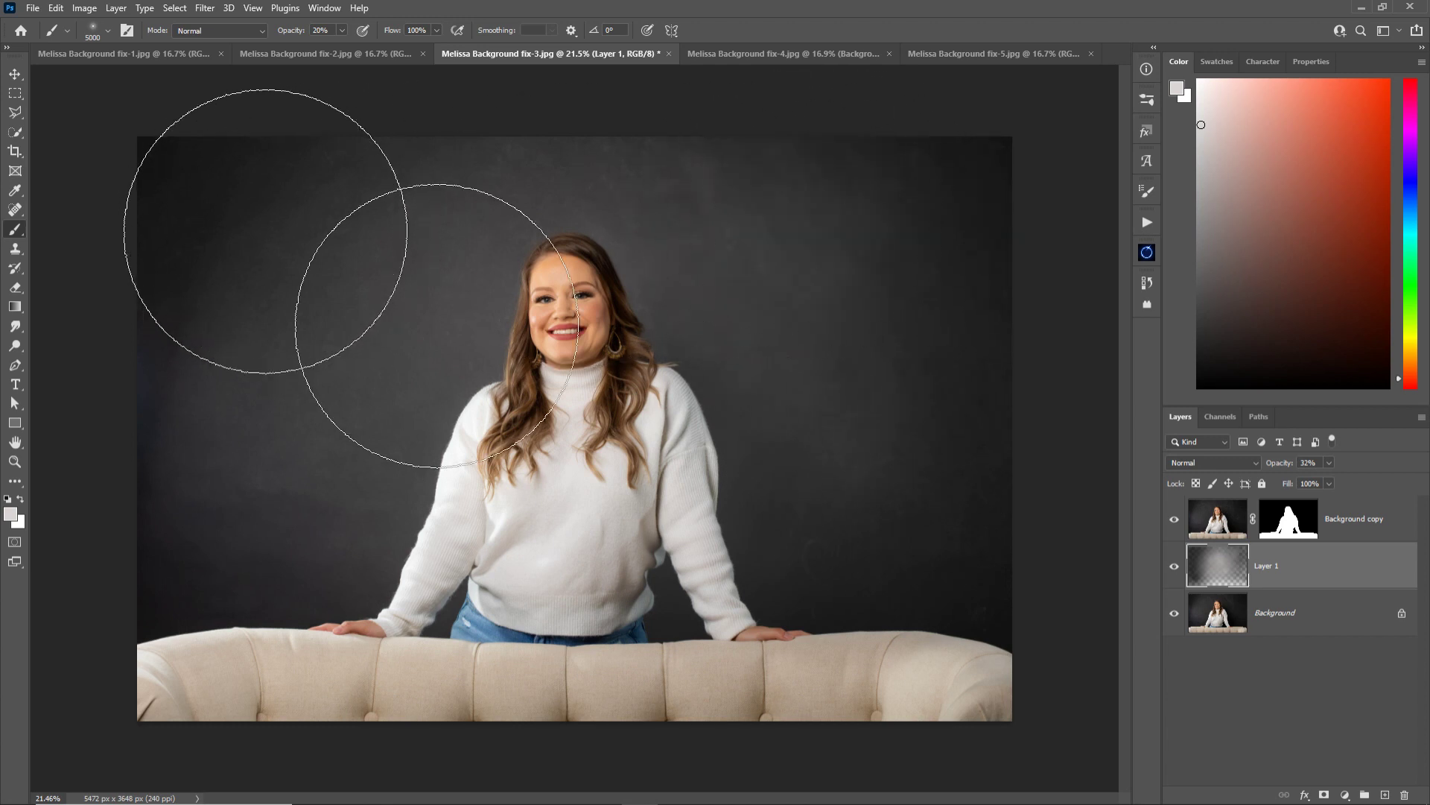
pyautogui.click(1173, 567)
pyautogui.click(1175, 569)
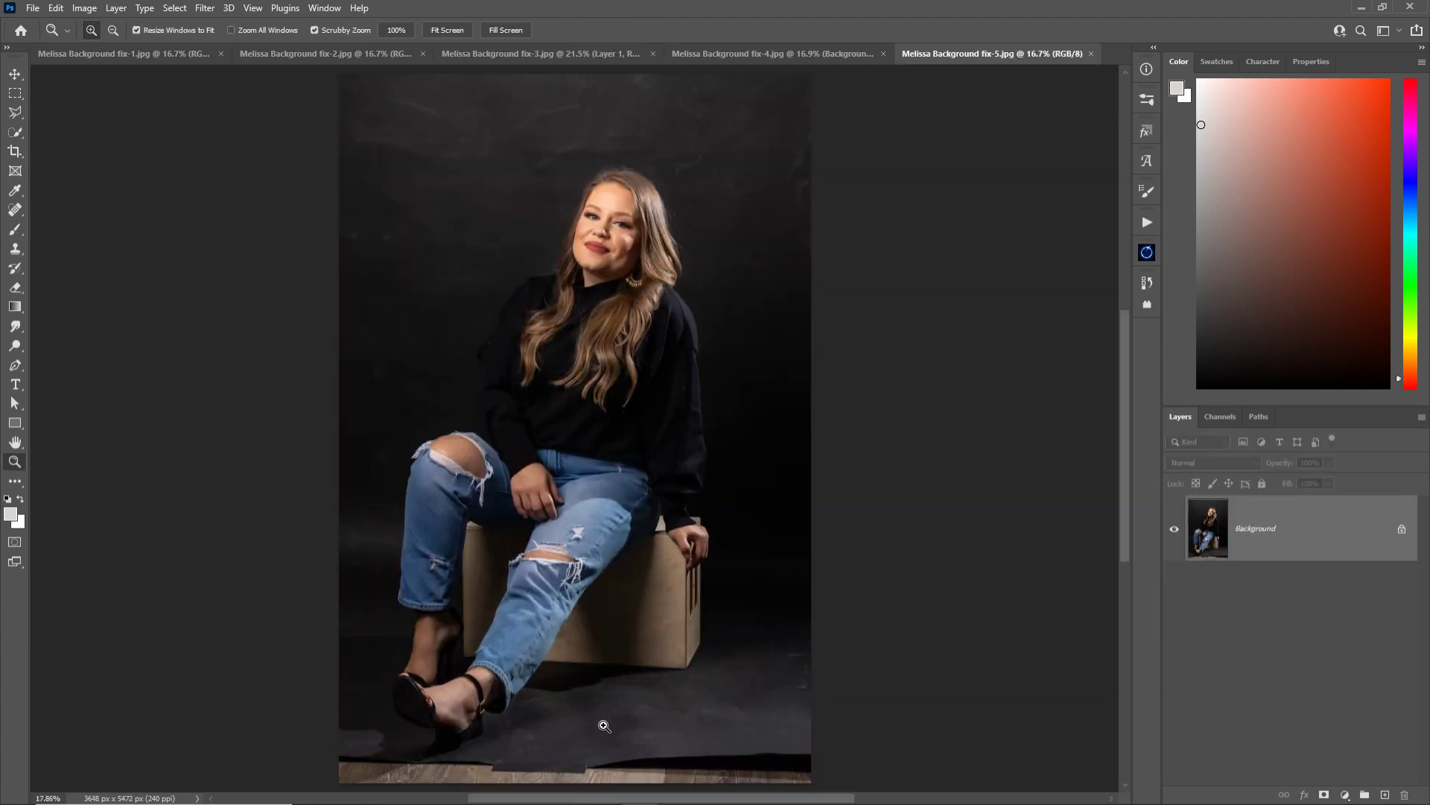
# In the fix-5 photo, replace a full-width strip covering the wooden floor and paper edge using Content-Aware Fill, and deselect it
pyautogui.moveTo(604, 726); pyautogui.dragTo(636, 603)
pyautogui.press('m')
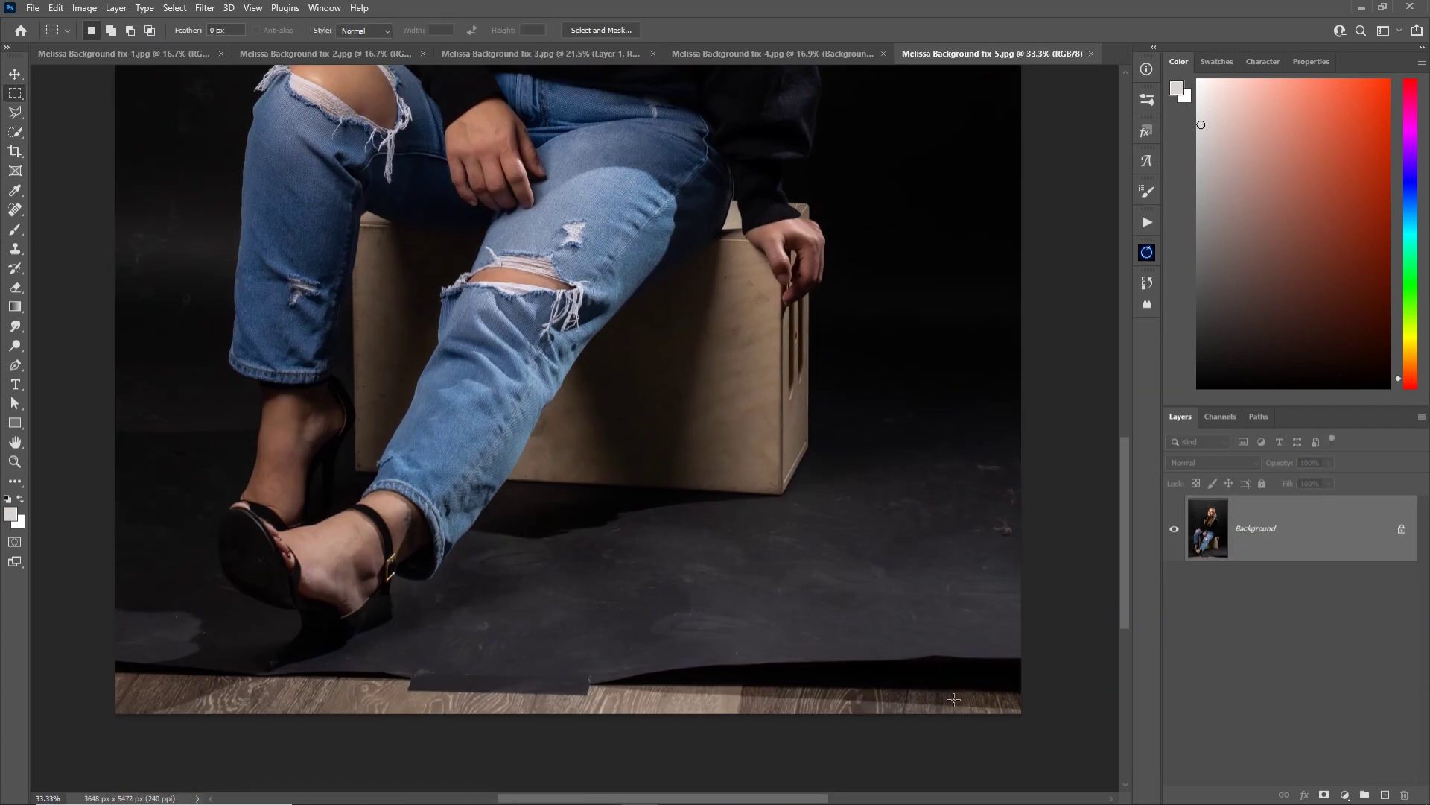
pyautogui.moveTo(1039, 719); pyautogui.dragTo(104, 644)
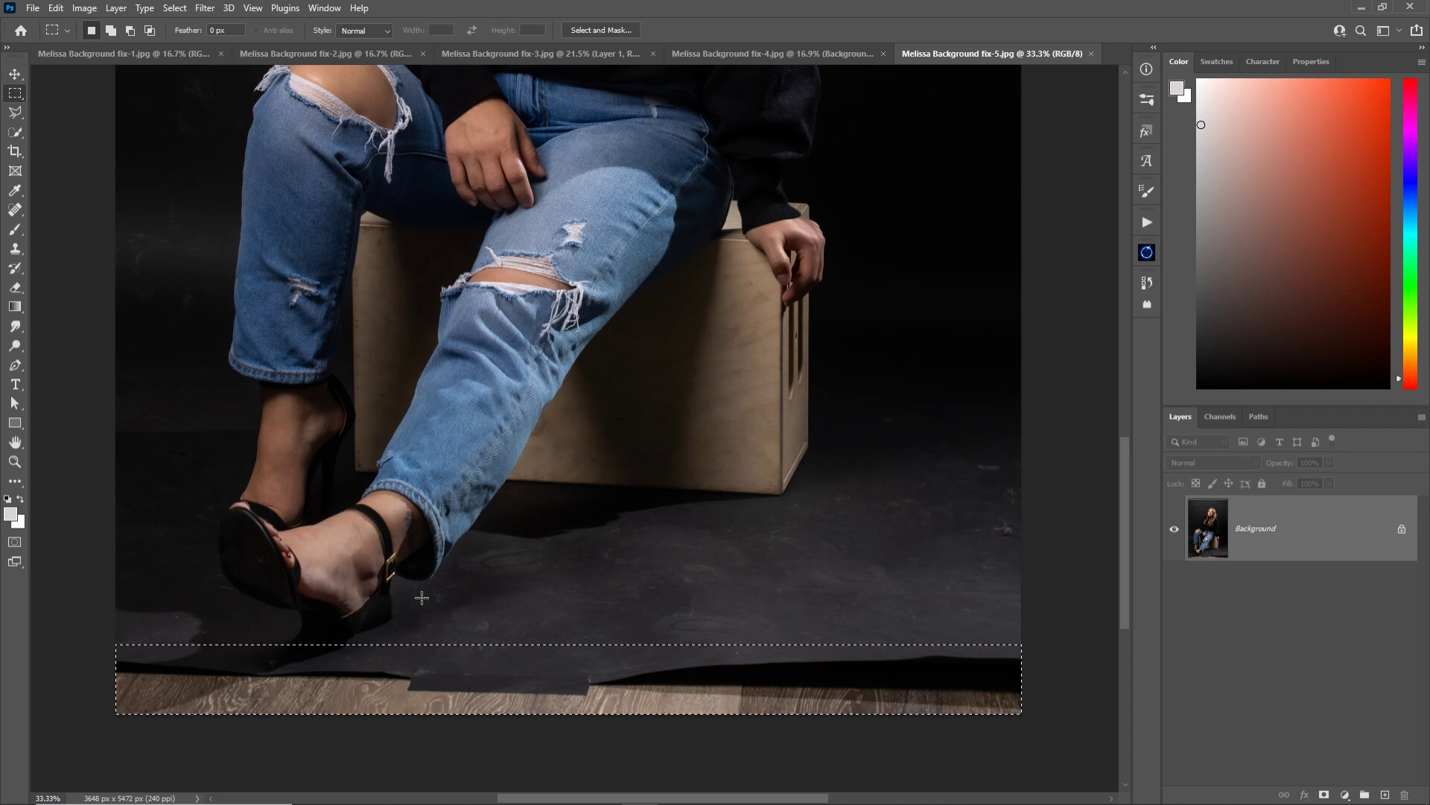
pyautogui.hotkey('shift', 'BackSpace')
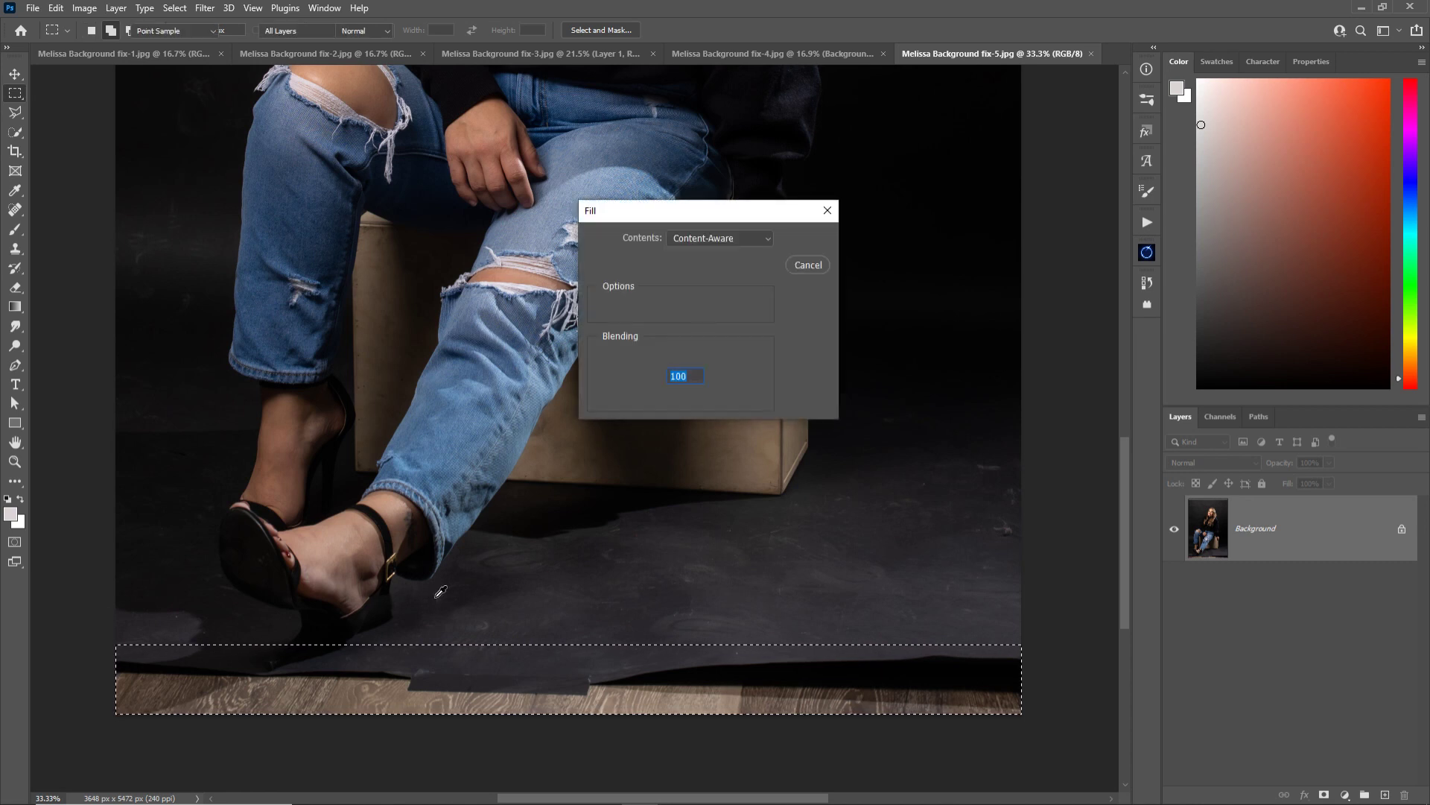
pyautogui.press('Return')
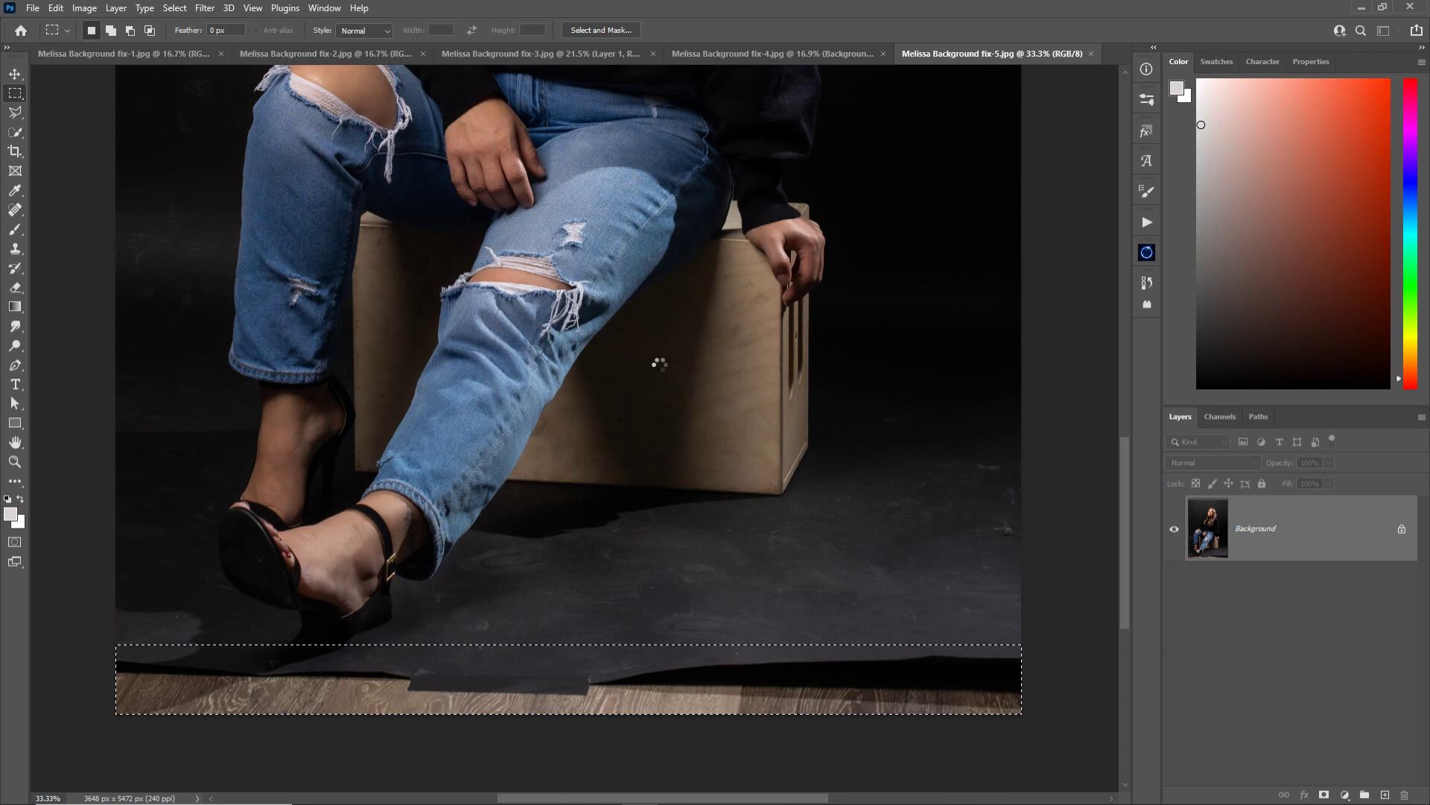
pyautogui.scroll(10, 677, 633)
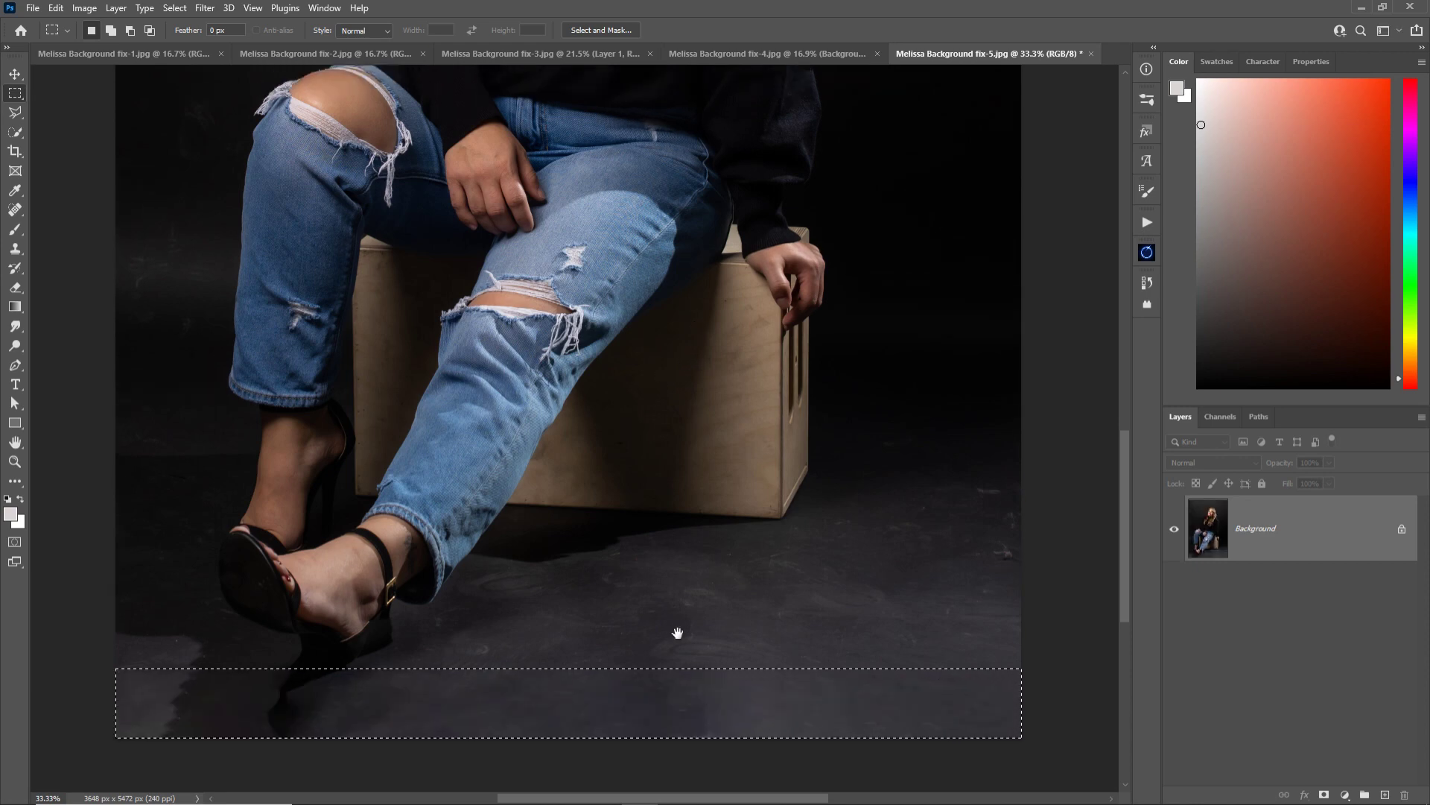
pyautogui.press('j')
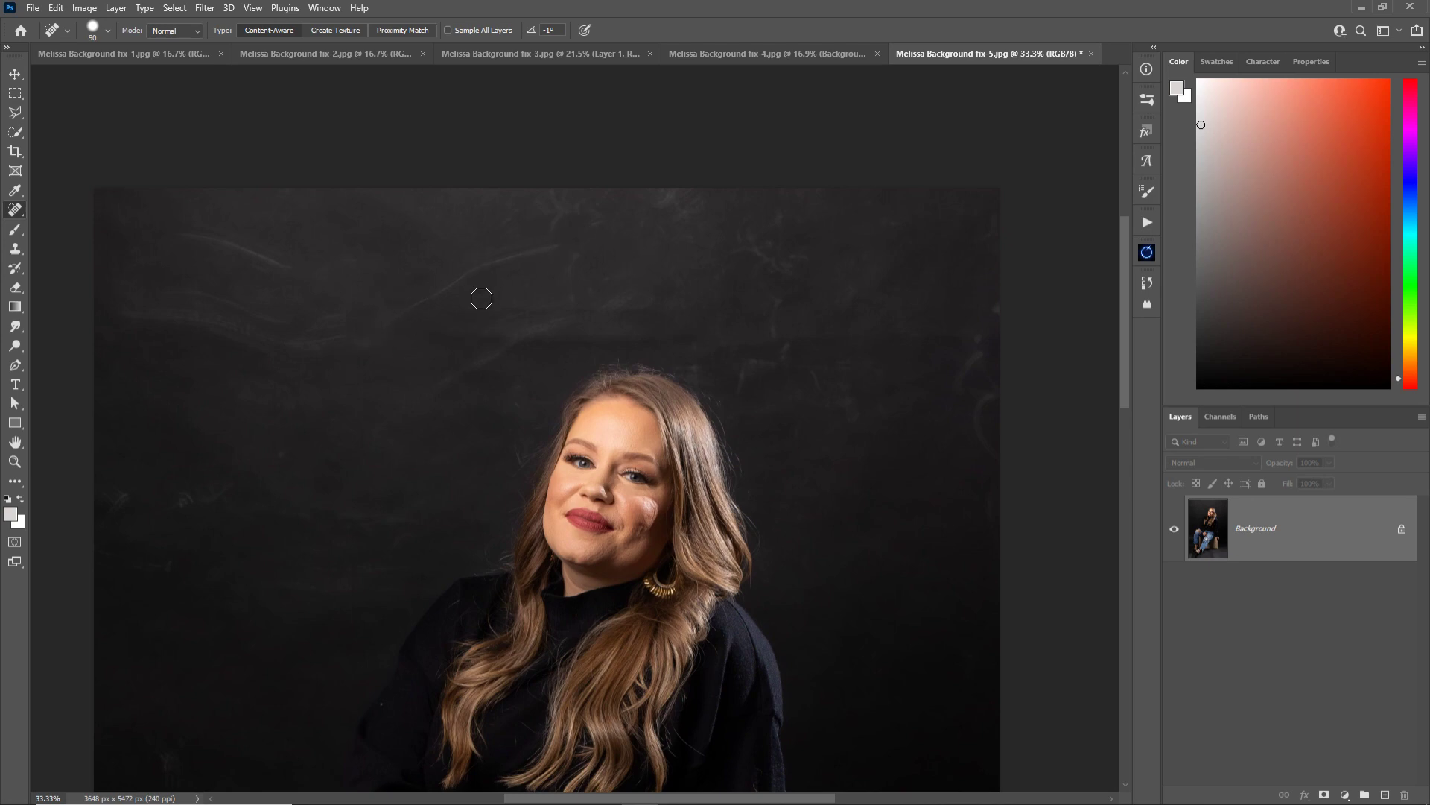
pyautogui.scroll(-15, 602, 666)
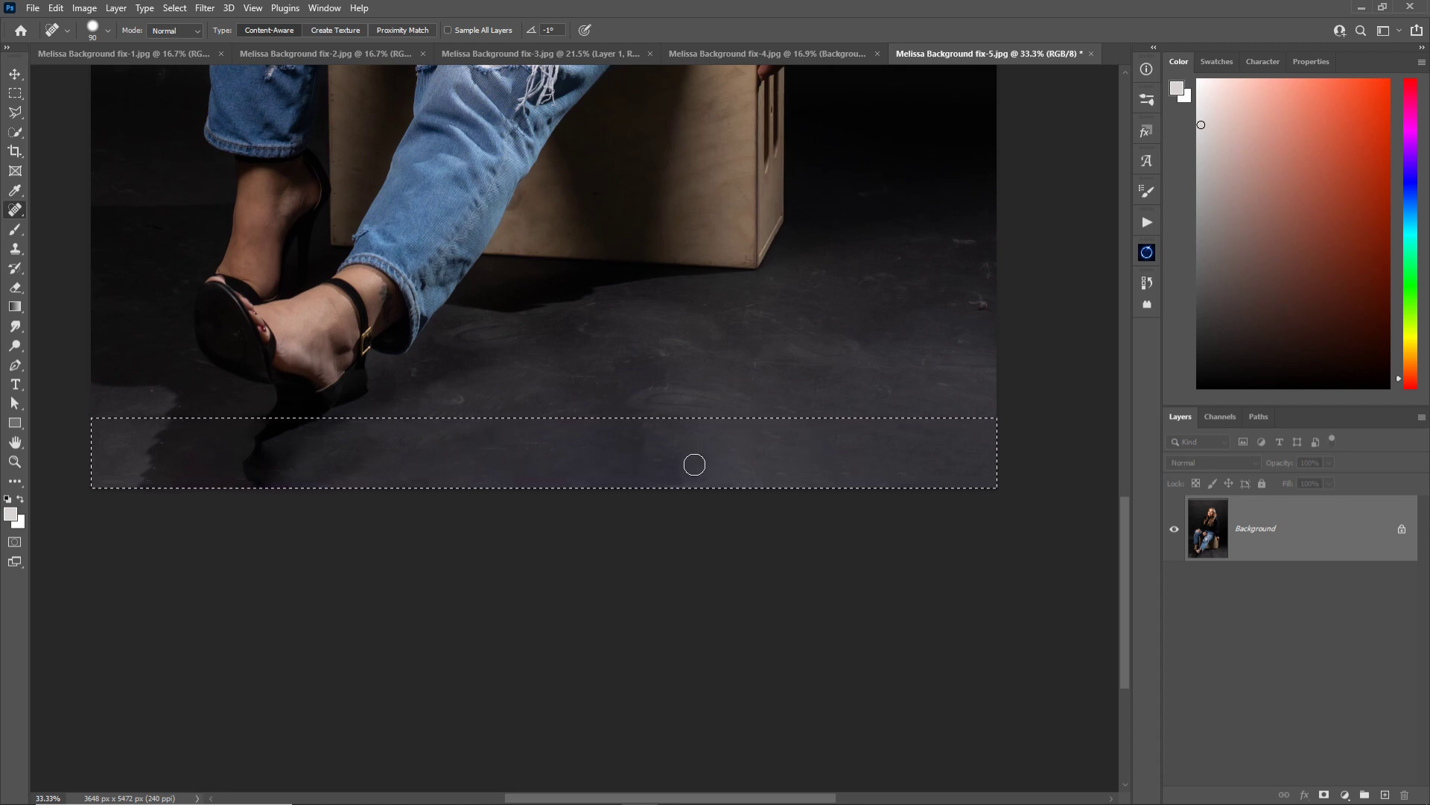
pyautogui.click(178, 9)
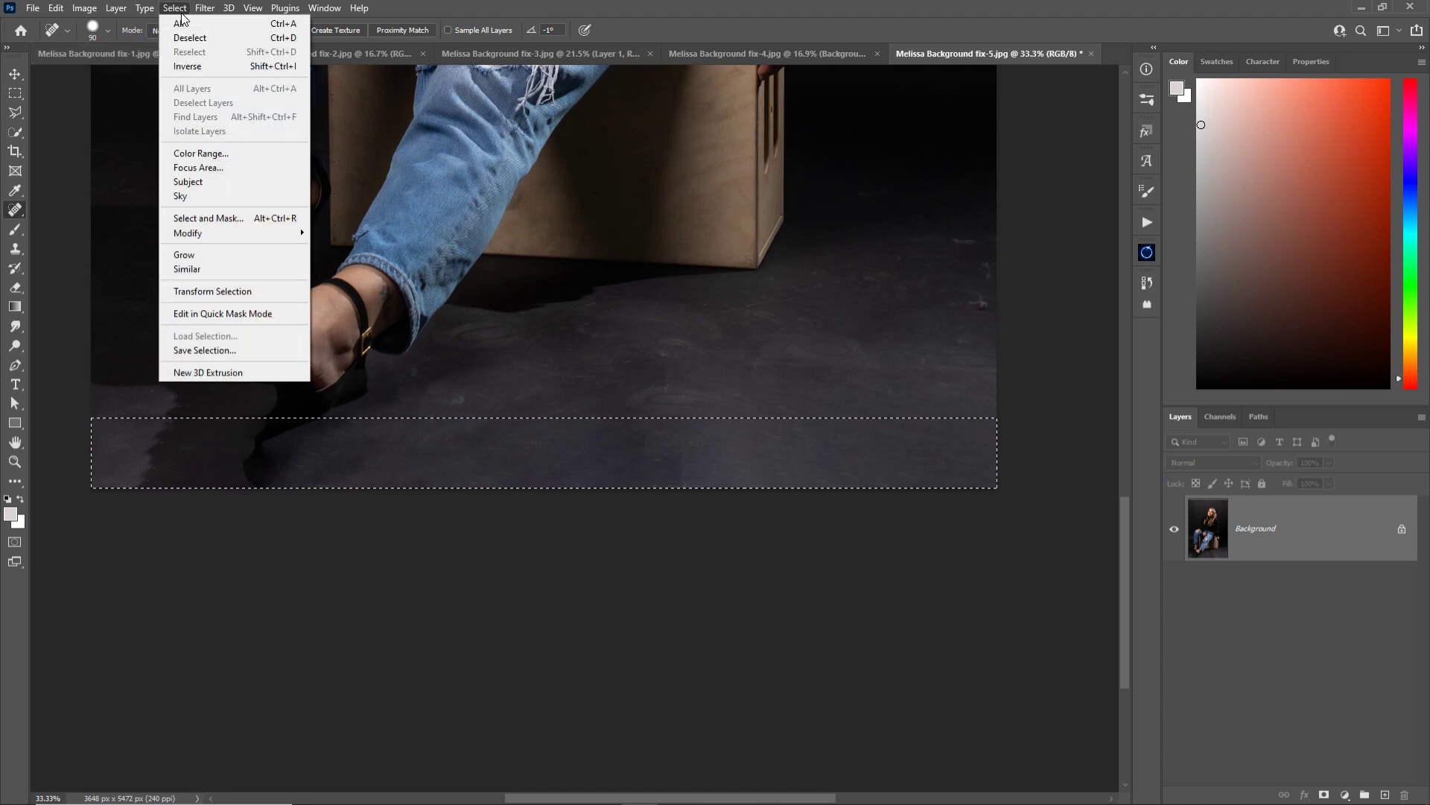
pyautogui.click(239, 36)
# Spot-heal the long curved streaks in the upper-left backdrop and the mark above the head
pyautogui.moveTo(684, 309)
pyautogui.mouseDown()
pyautogui.moveTo(722, 639)
pyautogui.moveTo(569, 645)
pyautogui.mouseUp()
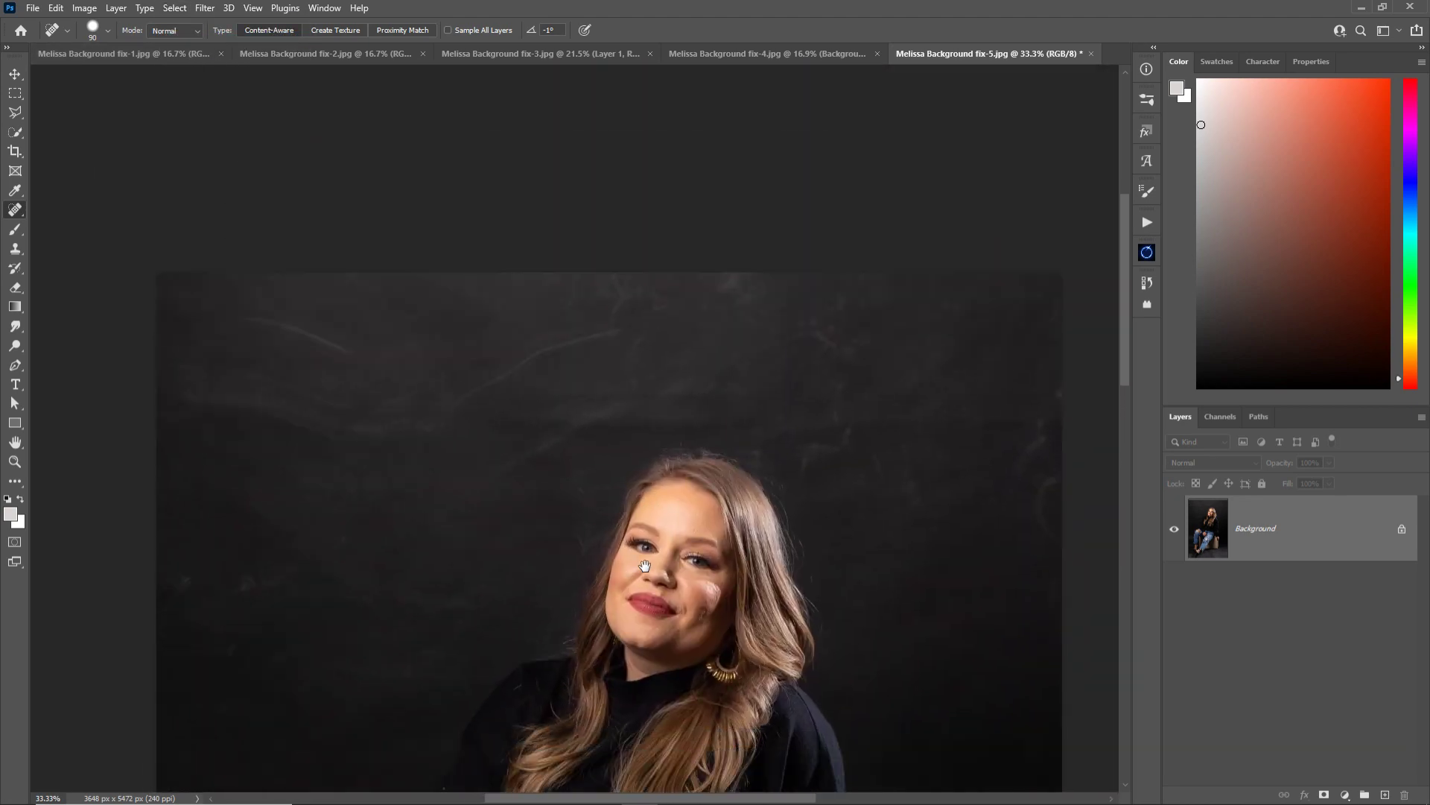
pyautogui.moveTo(628, 324); pyautogui.dragTo(438, 406)
pyautogui.moveTo(500, 471); pyautogui.dragTo(638, 399)
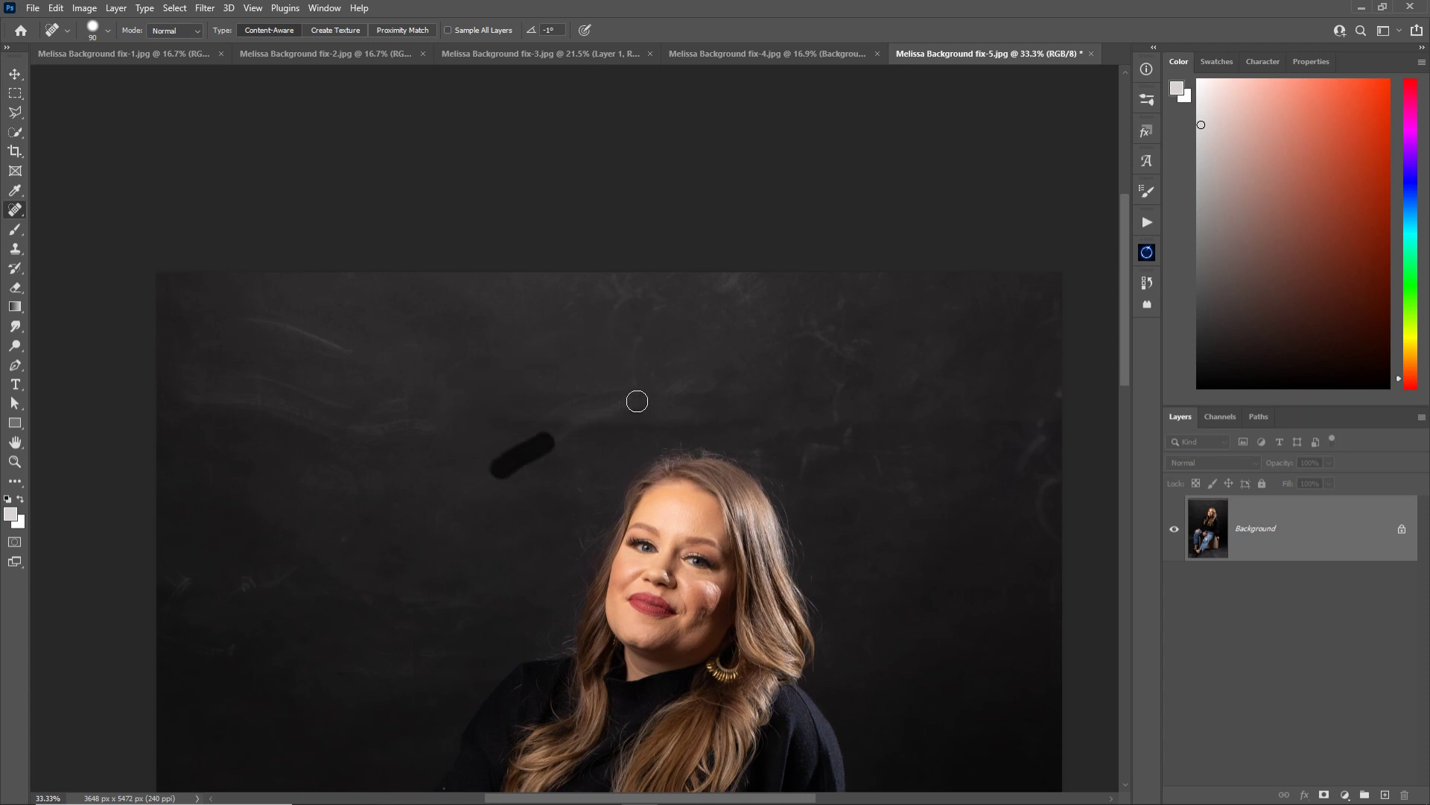
pyautogui.moveTo(361, 358); pyautogui.dragTo(252, 321)
pyautogui.moveTo(642, 319); pyautogui.dragTo(644, 356)
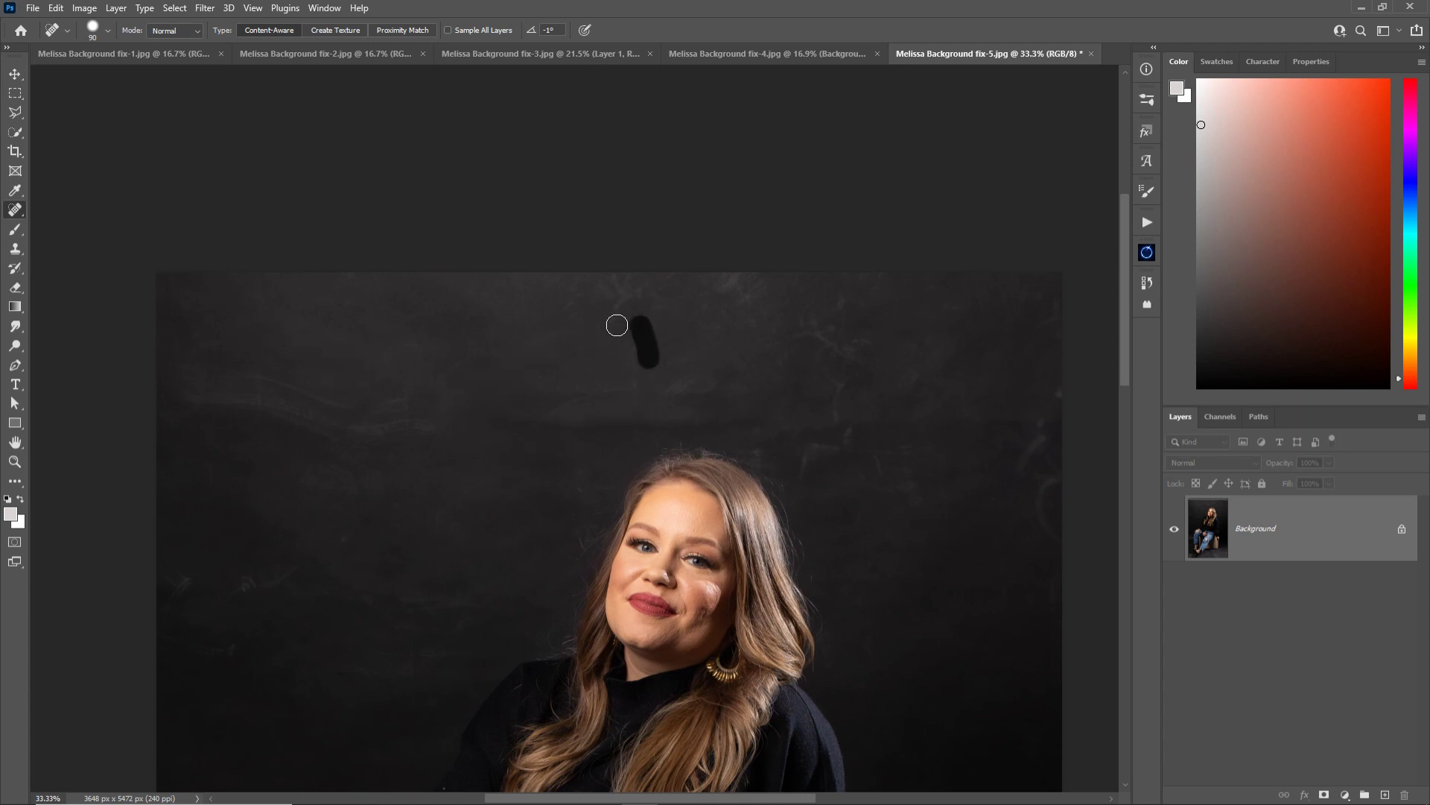
# Spot-heal the scratches right of the head, near the top of the backdrop and along its right edge
pyautogui.moveTo(836, 388)
pyautogui.mouseDown()
pyautogui.moveTo(846, 435)
pyautogui.moveTo(798, 466)
pyautogui.mouseUp()
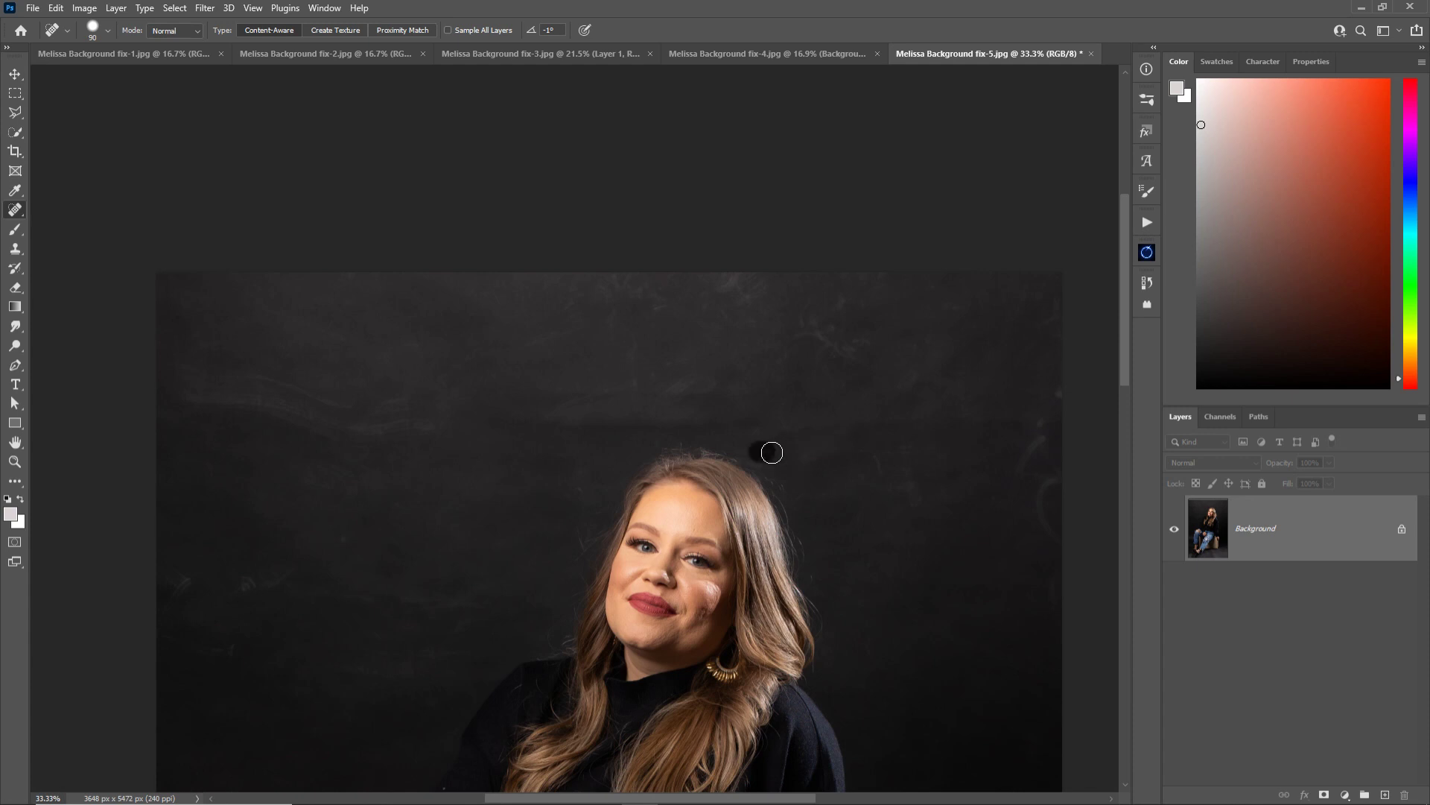
pyautogui.moveTo(801, 339); pyautogui.dragTo(833, 332)
pyautogui.moveTo(753, 301); pyautogui.dragTo(717, 289)
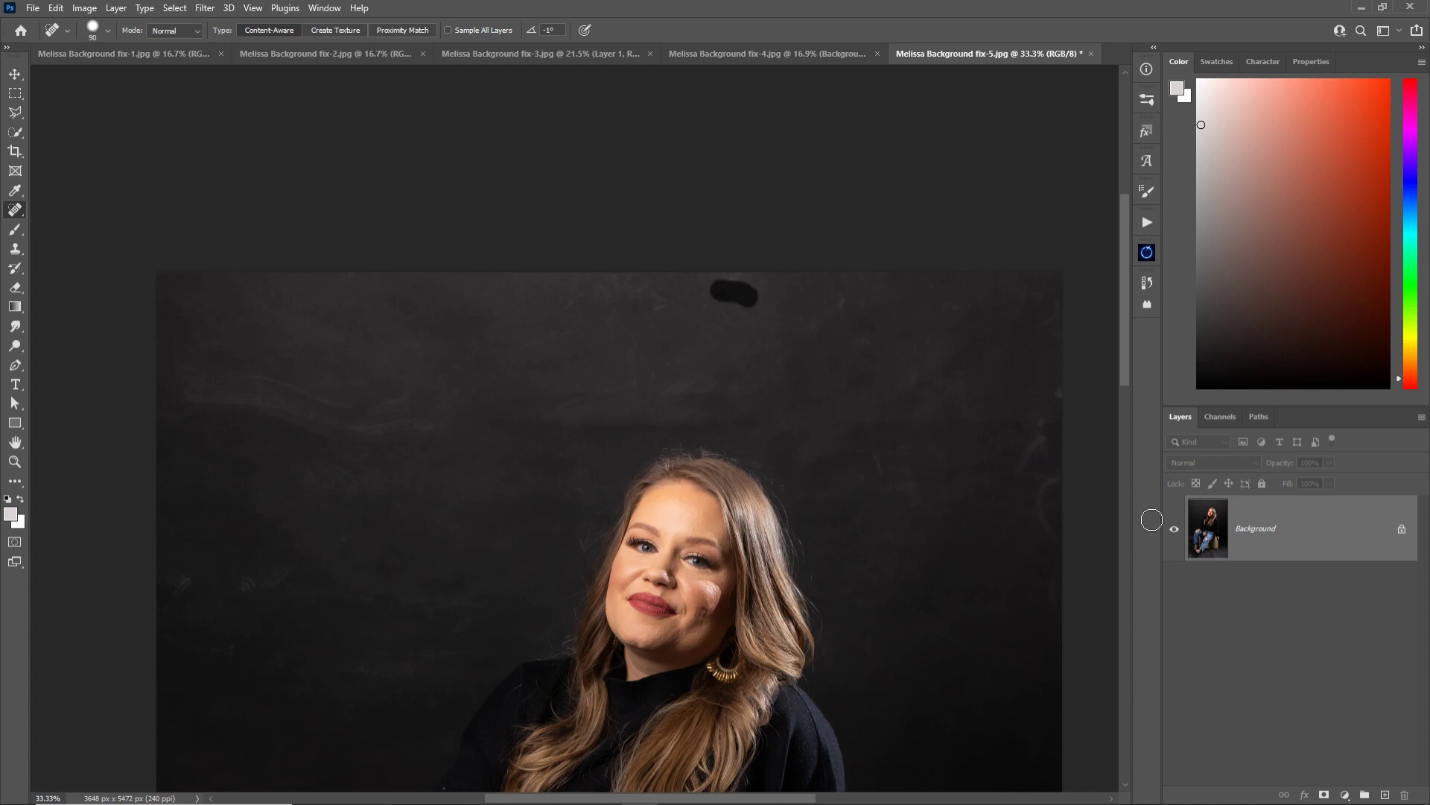
pyautogui.moveTo(1045, 430)
pyautogui.mouseDown()
pyautogui.moveTo(1021, 479)
pyautogui.moveTo(1052, 396)
pyautogui.mouseUp()
pyautogui.moveTo(1049, 471); pyautogui.dragTo(1063, 543)
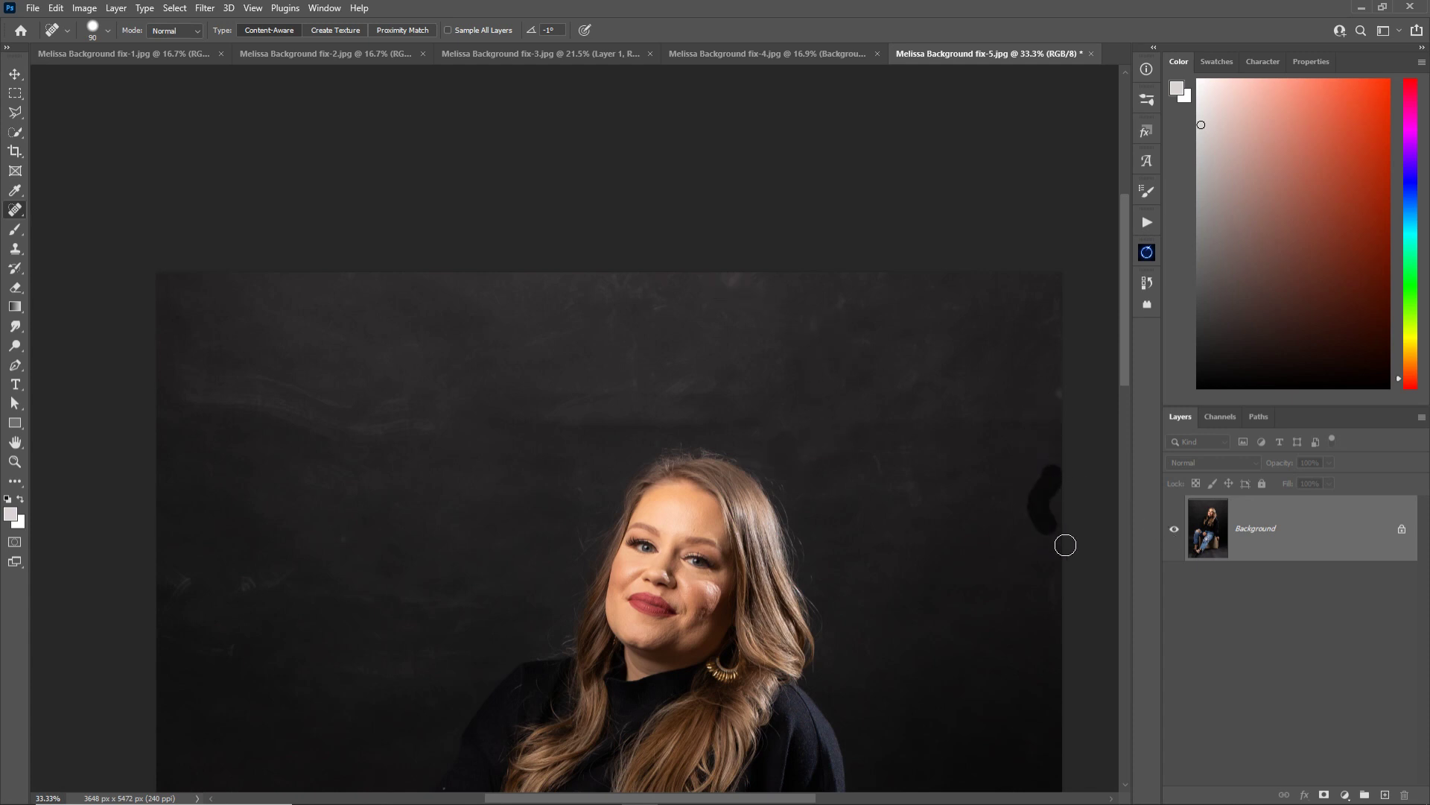
# Spot-heal the marks left of the shoulder, the wavy streak in the left backdrop and the streak above the head
pyautogui.moveTo(485, 590); pyautogui.dragTo(395, 593)
pyautogui.moveTo(246, 577); pyautogui.dragTo(198, 582)
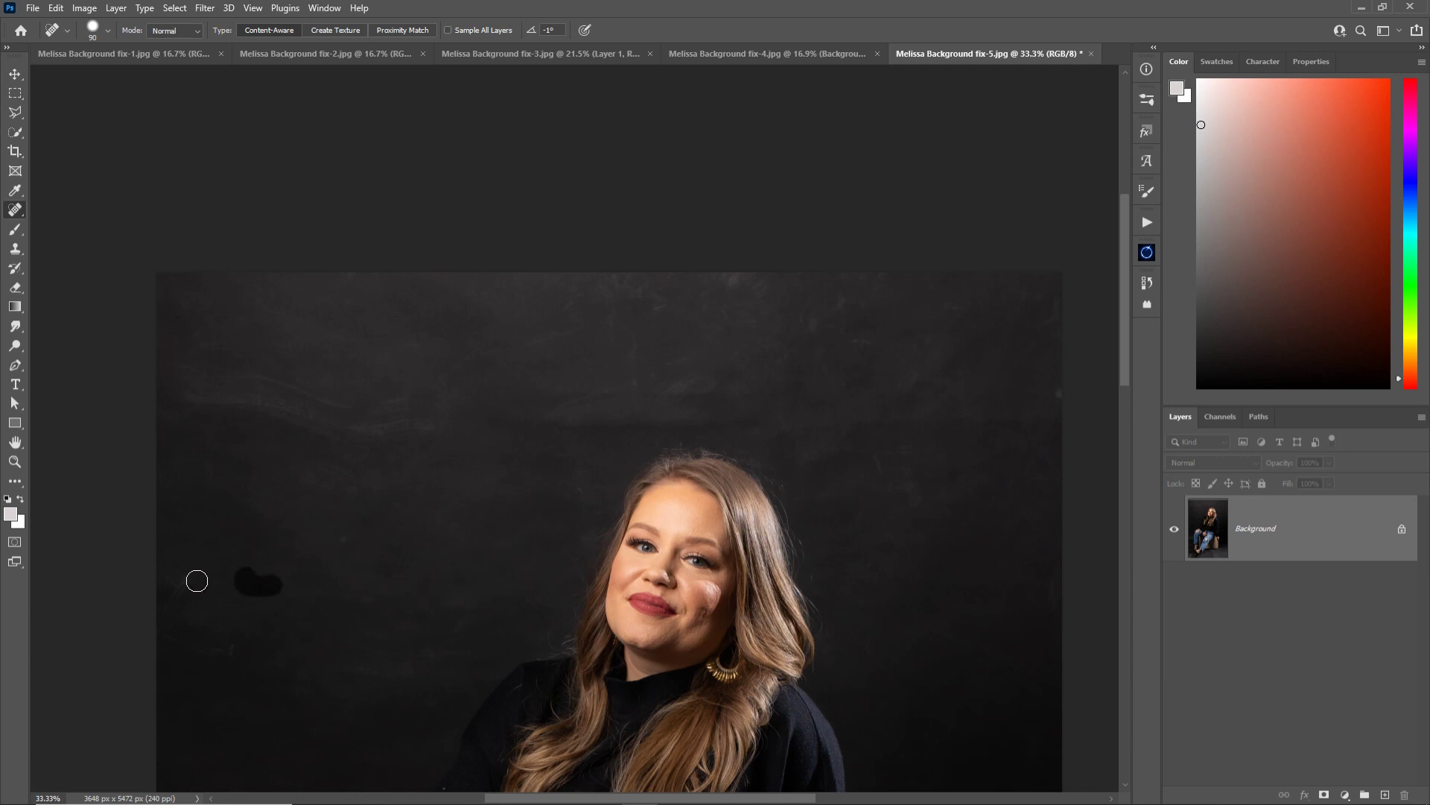
pyautogui.moveTo(440, 423)
pyautogui.mouseDown()
pyautogui.moveTo(349, 427)
pyautogui.moveTo(409, 404)
pyautogui.moveTo(284, 405)
pyautogui.mouseUp()
pyautogui.moveTo(581, 390); pyautogui.dragTo(705, 382)
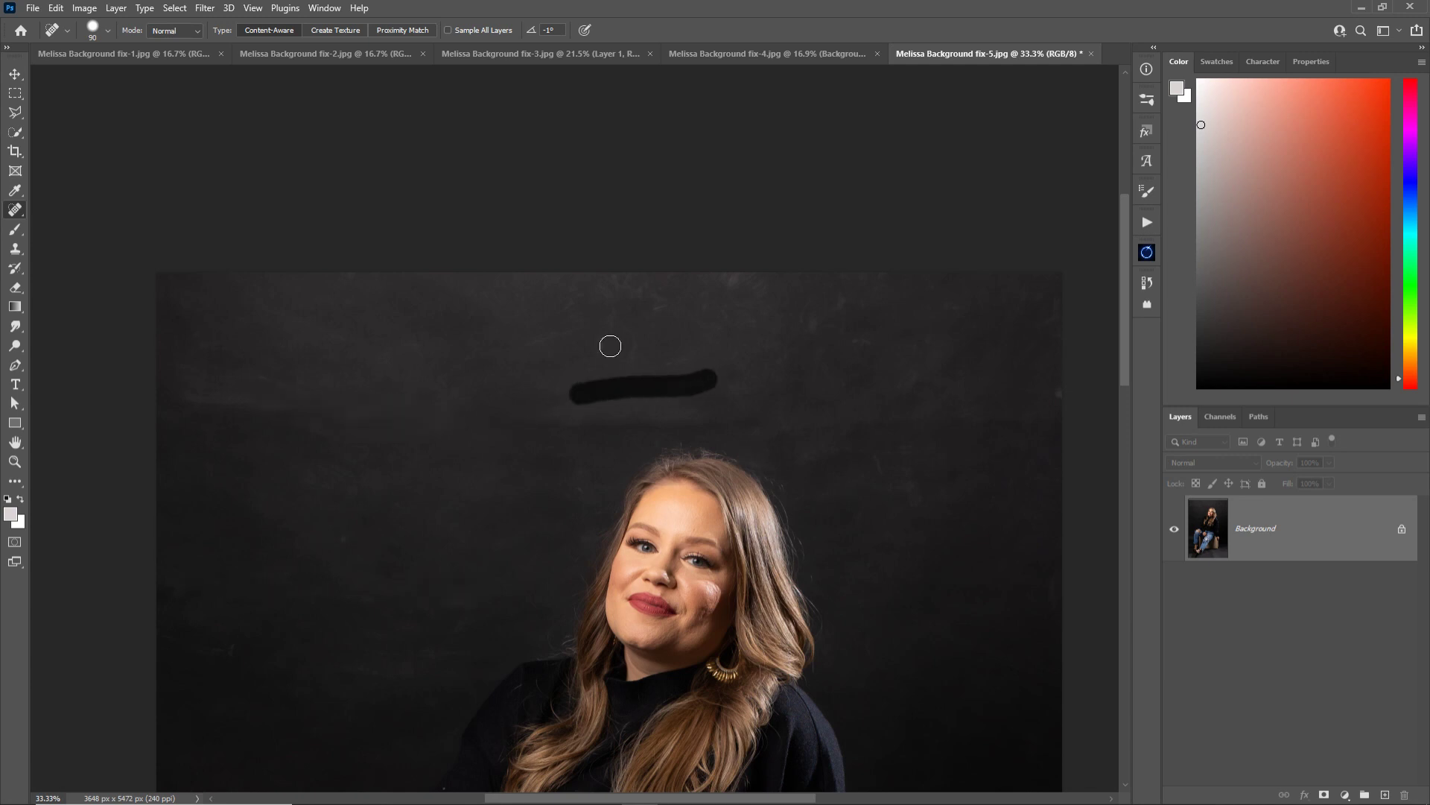
# Spot-heal the remaining faint marks on both sides of the head and beside the hair, finishing with the whole photo in view
pyautogui.moveTo(855, 340); pyautogui.dragTo(874, 347)
pyautogui.moveTo(872, 434); pyautogui.dragTo(898, 479)
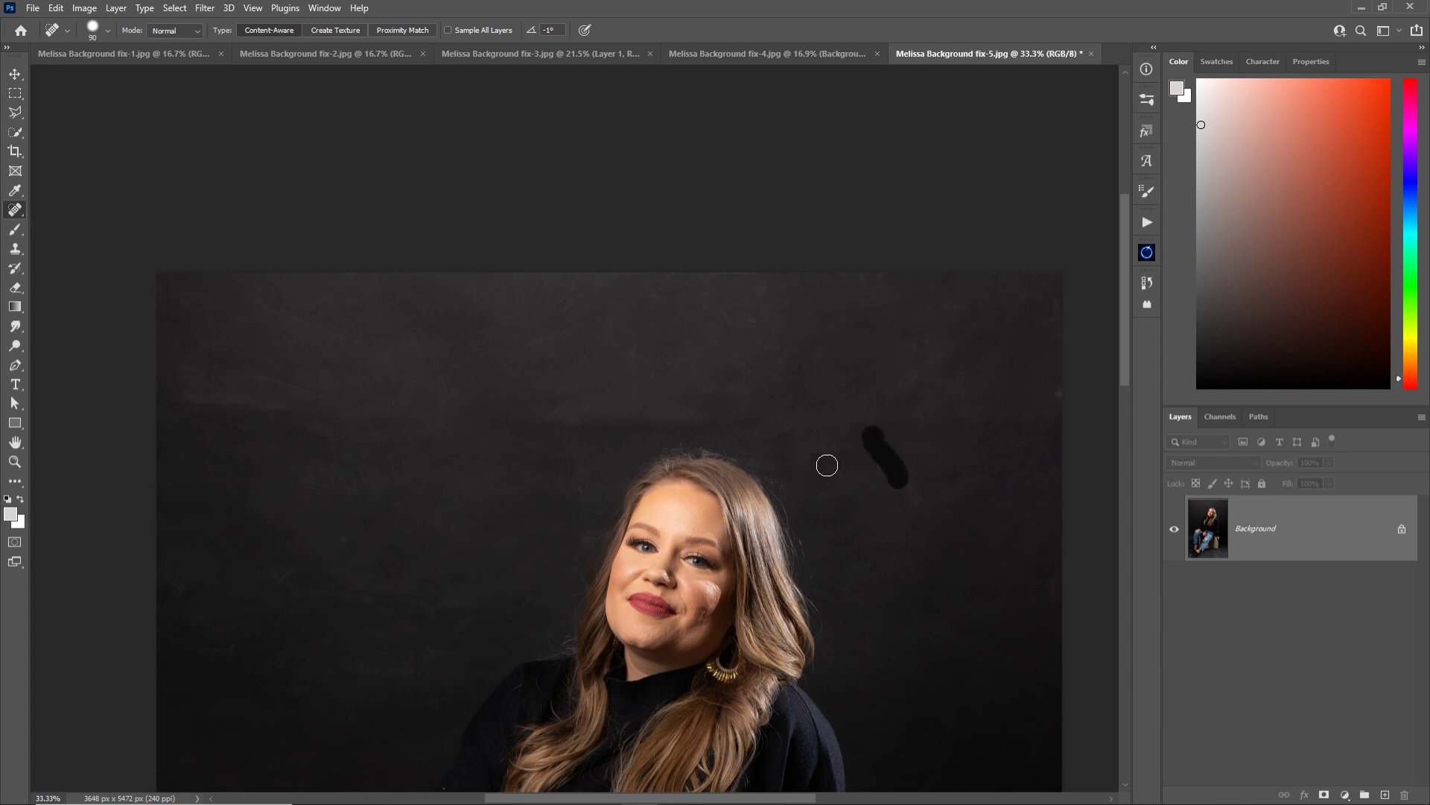
pyautogui.moveTo(798, 458); pyautogui.dragTo(823, 450)
pyautogui.moveTo(316, 409)
pyautogui.mouseDown()
pyautogui.moveTo(193, 398)
pyautogui.moveTo(338, 405)
pyautogui.mouseUp()
pyautogui.moveTo(525, 394); pyautogui.dragTo(463, 268)
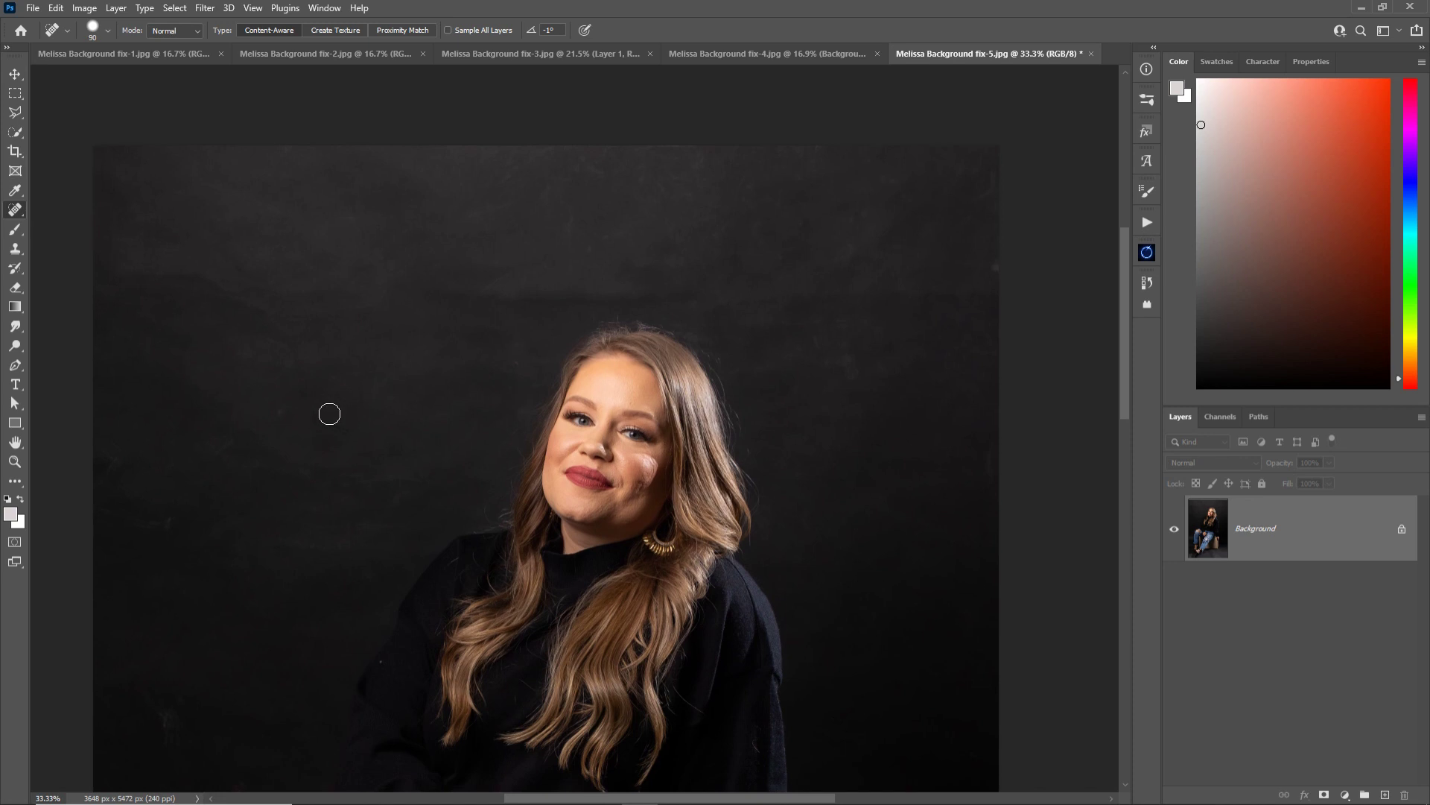
pyautogui.moveTo(503, 350); pyautogui.dragTo(543, 345)
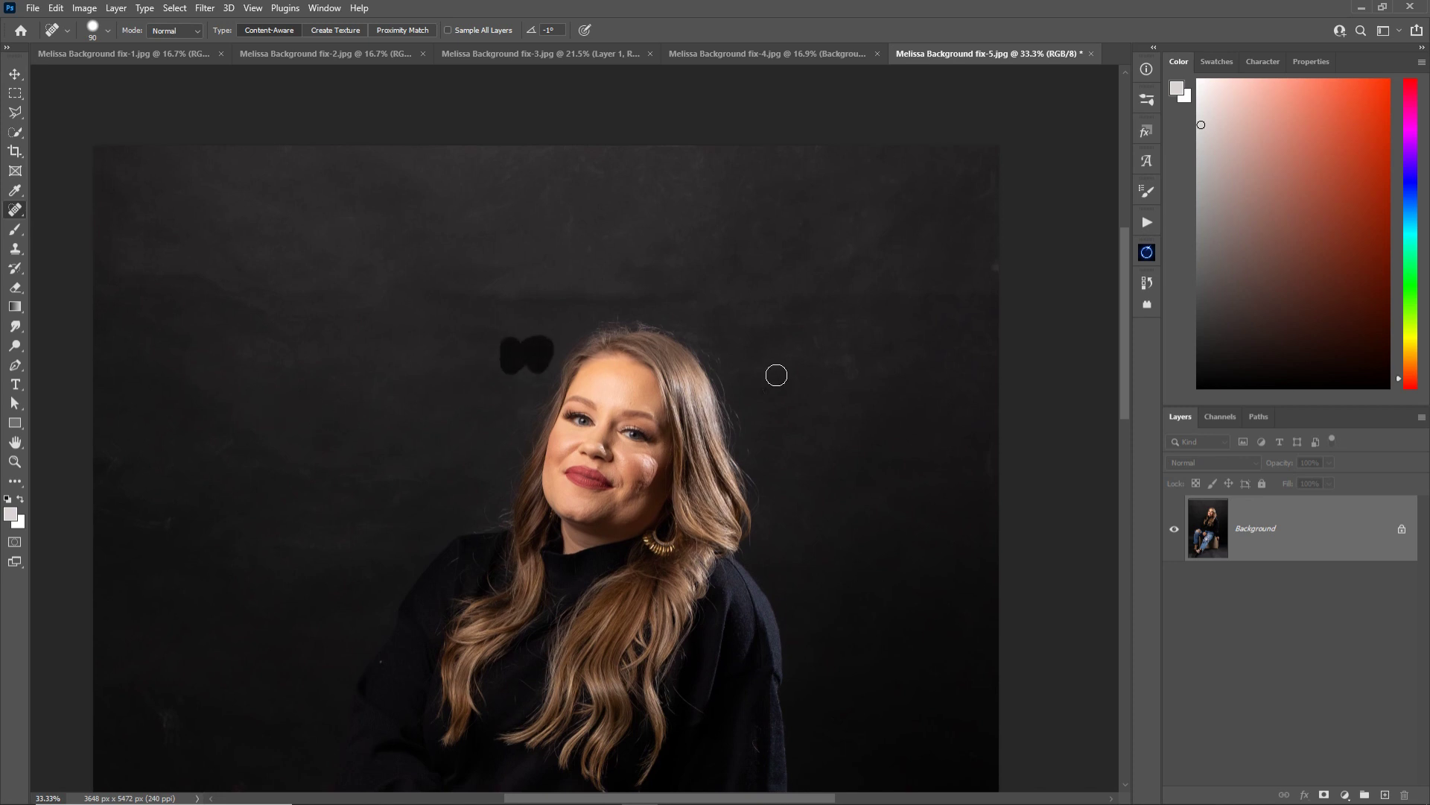
pyautogui.press('z')
pyautogui.hotkey('ctrl', '0')
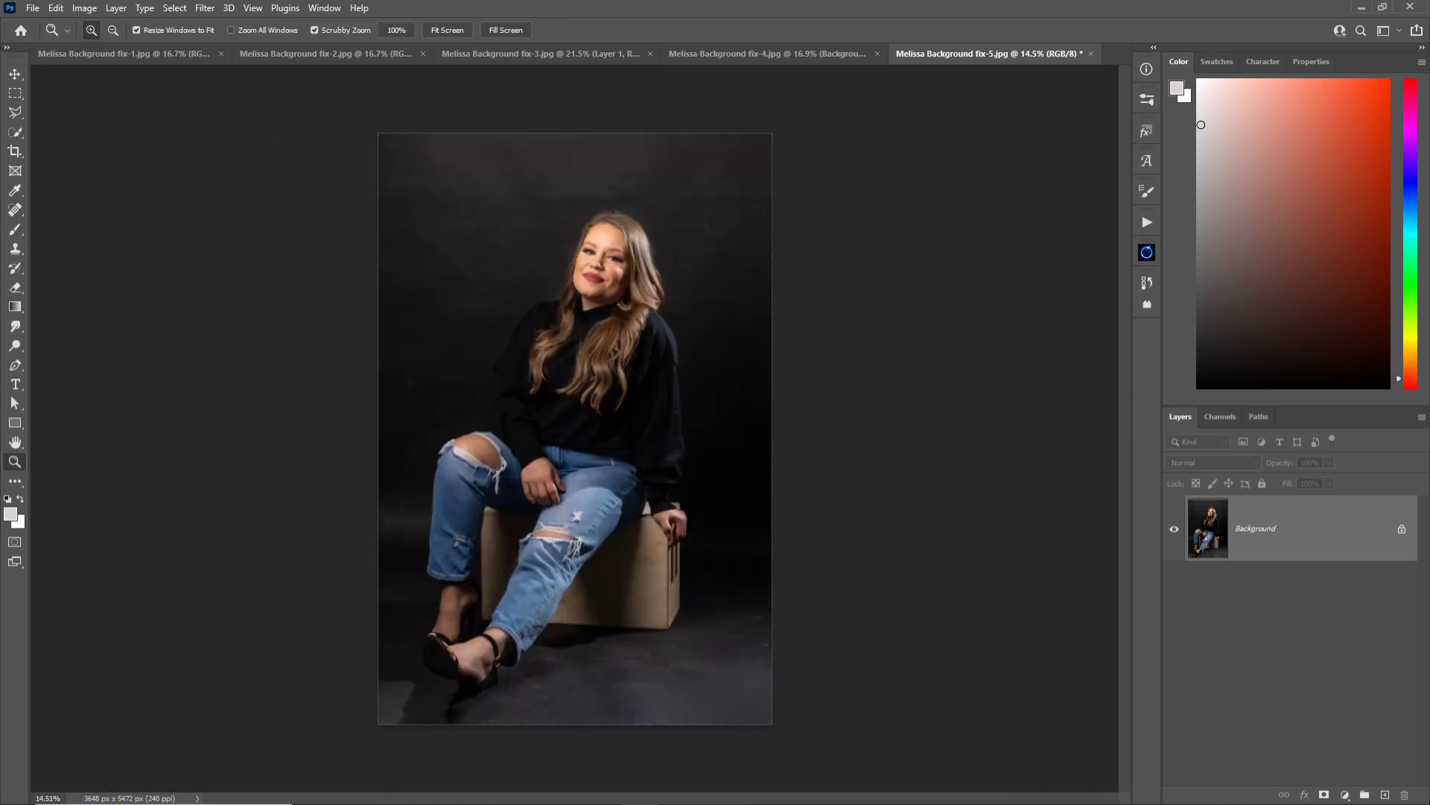